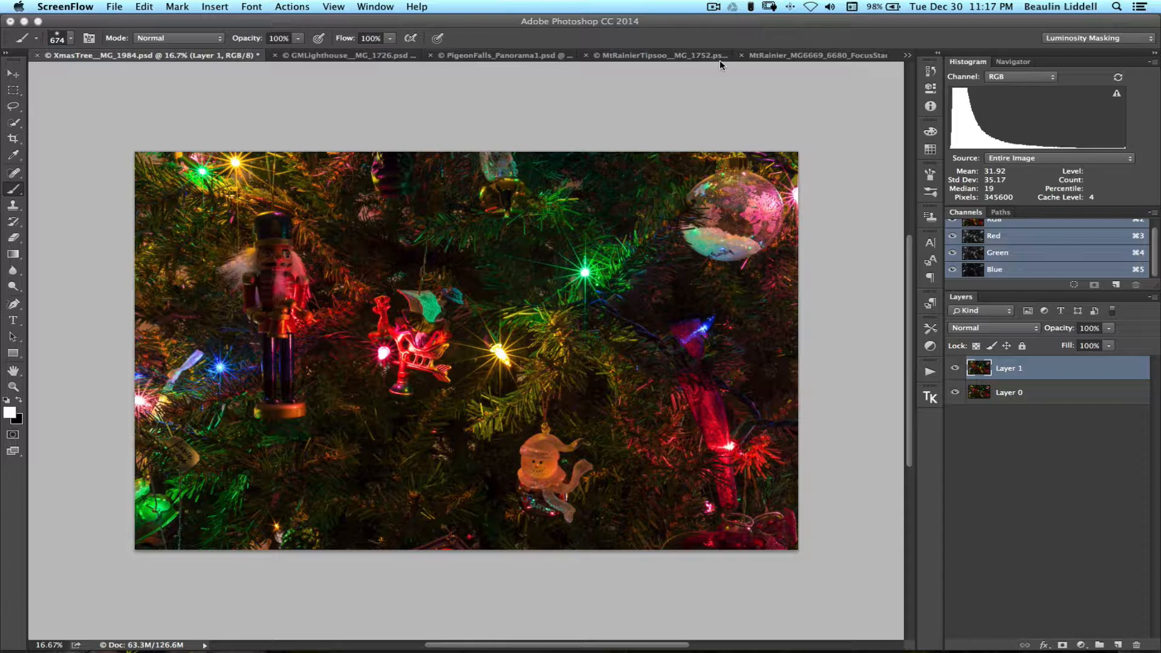
Add a white layer mask to Layer 1 and toggle the layer's visibility to compare it with Layer 0.
{"action": "key", "text": "shift"}
{"action": "key", "text": "alt"}
{"action": "key", "text": "super"}
{"action": "left_click", "coordinate": [1059, 646]}
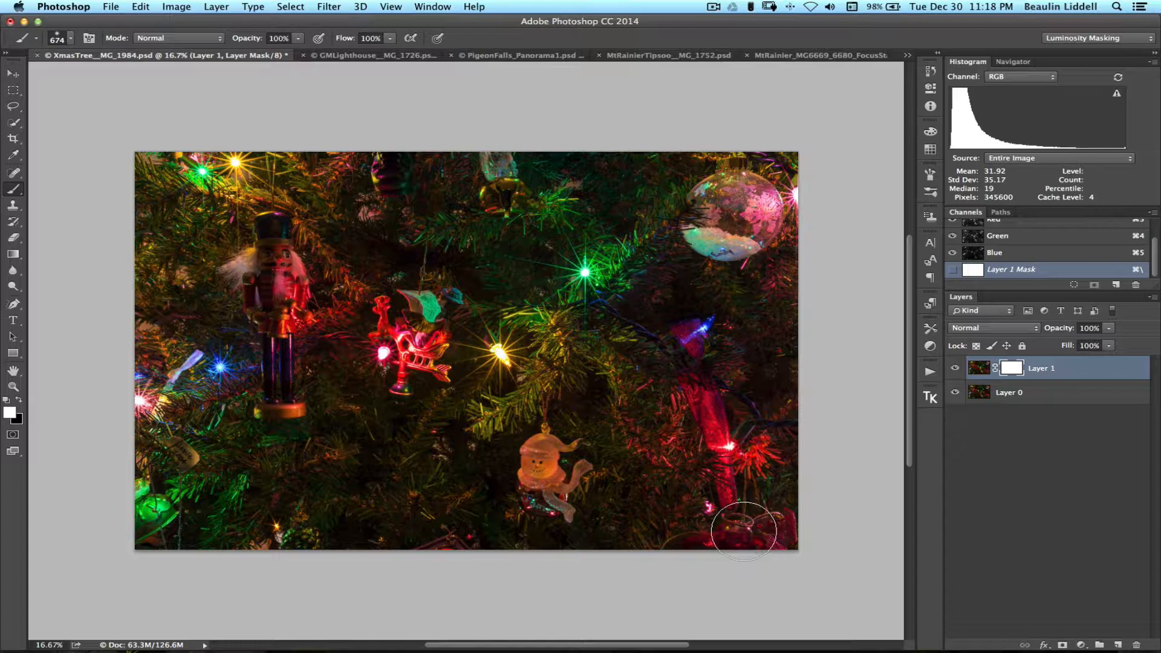
{"action": "left_click", "coordinate": [955, 368]}
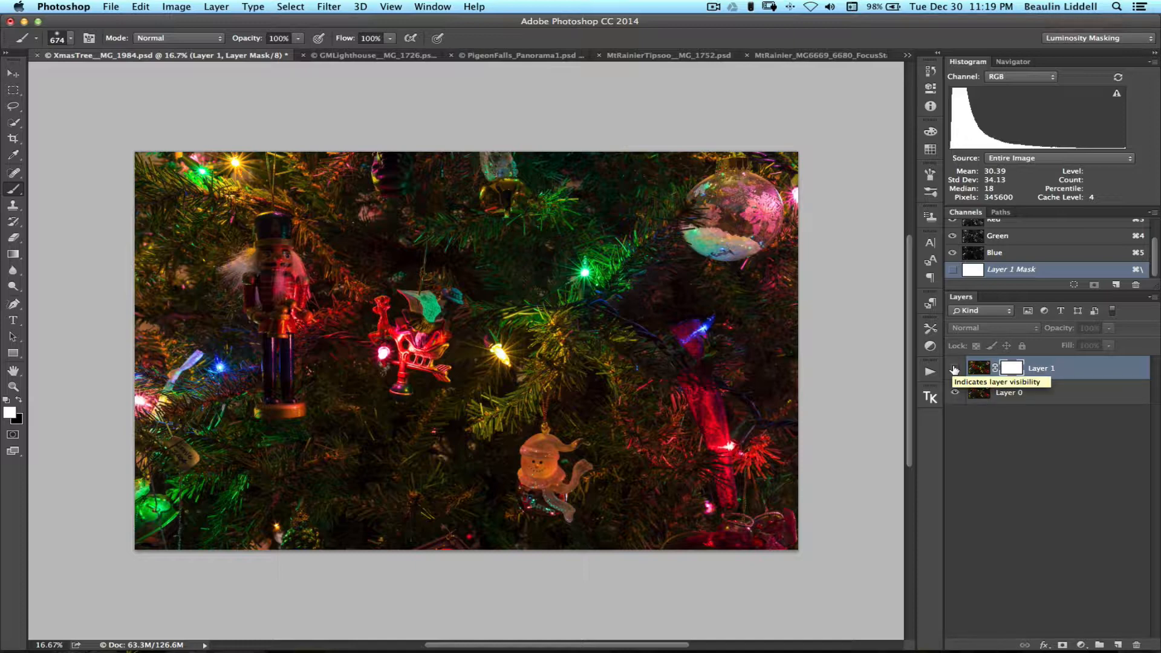
{"action": "left_click", "coordinate": [955, 368]}
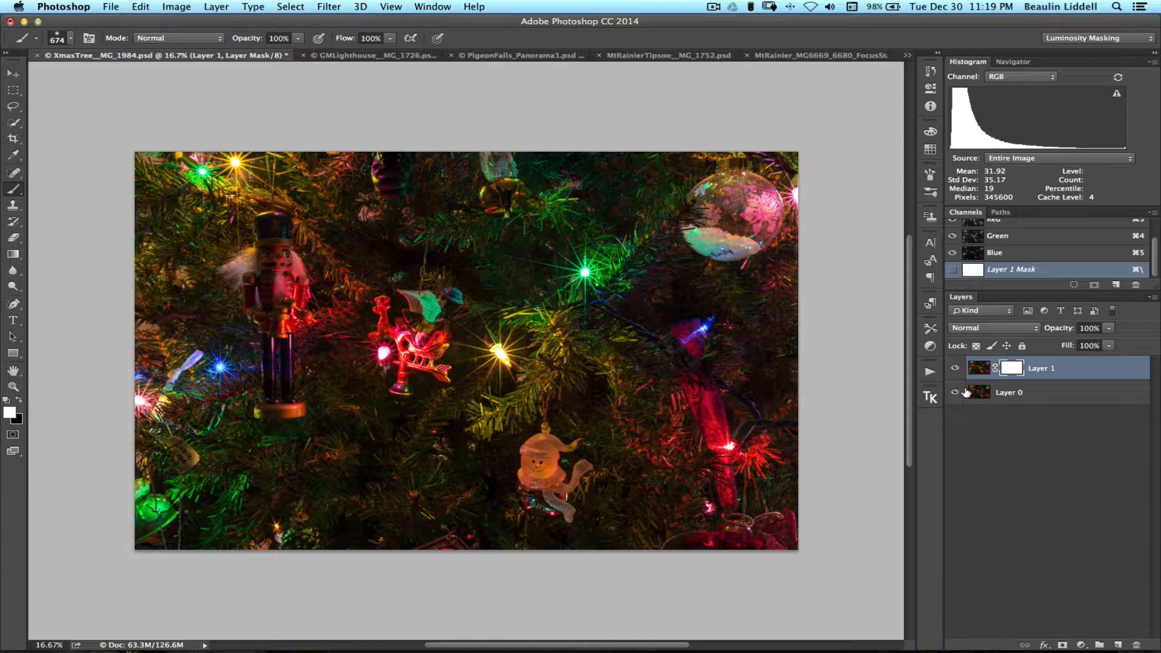
Invert the Layer 1 mask to black and paint white on it over the yellow starburst light near the image centre.
{"action": "key", "text": "super+i"}
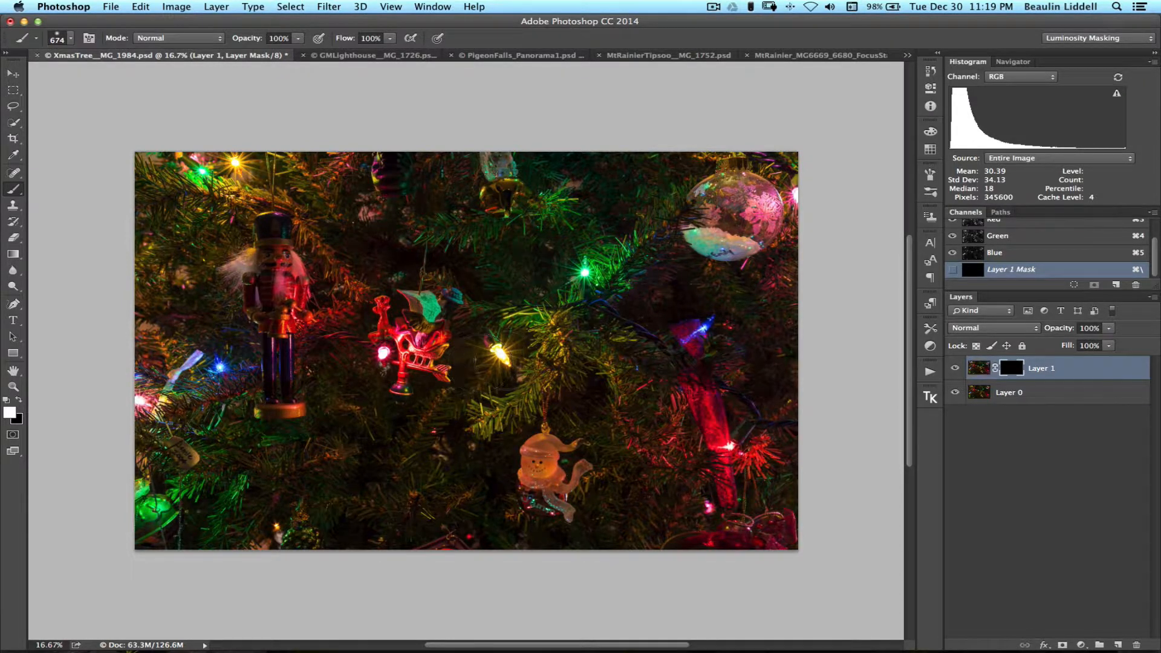
{"action": "left_click", "coordinate": [493, 357]}
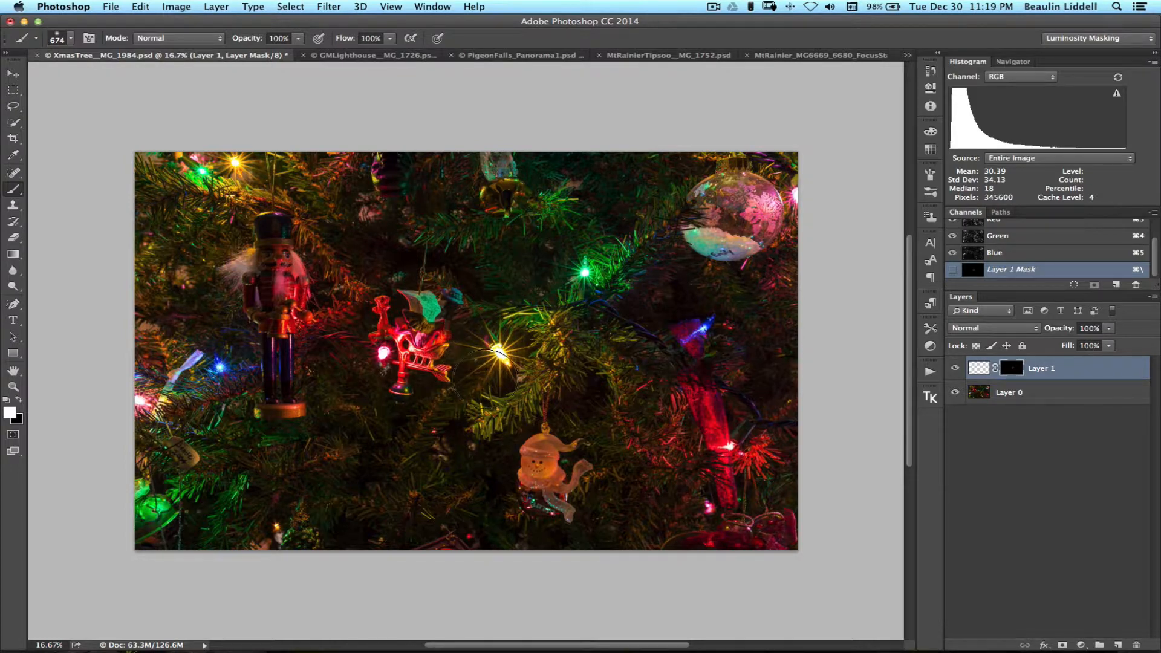
{"action": "left_click", "coordinate": [453, 477]}
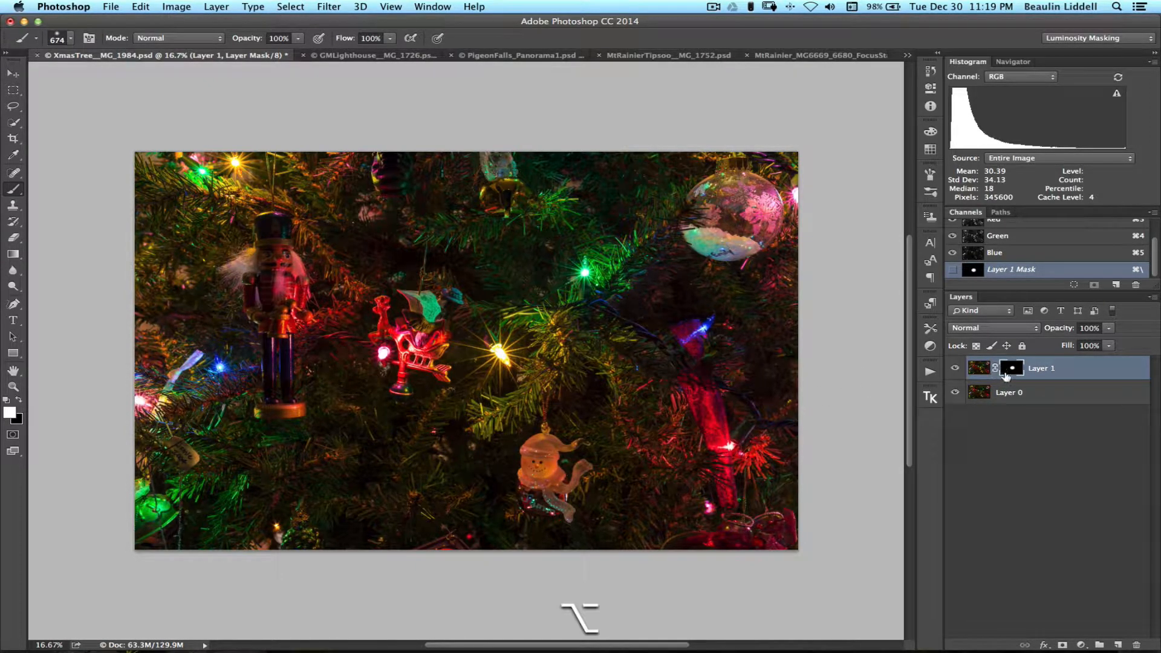
Display the Layer 1 mask on its own to inspect the painted area, and return to the image view.
{"action": "left_click_drag", "start_coordinate": [1003, 373], "coordinate": [1007, 374]}
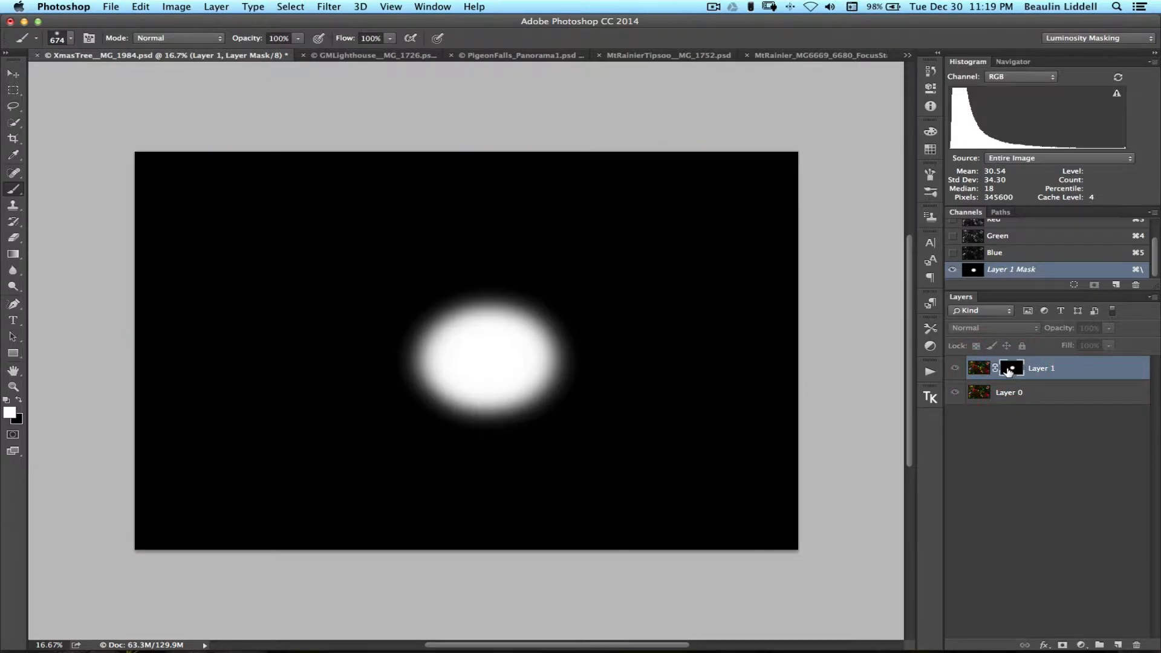
{"action": "left_click", "coordinate": [1010, 372], "text": "alt"}
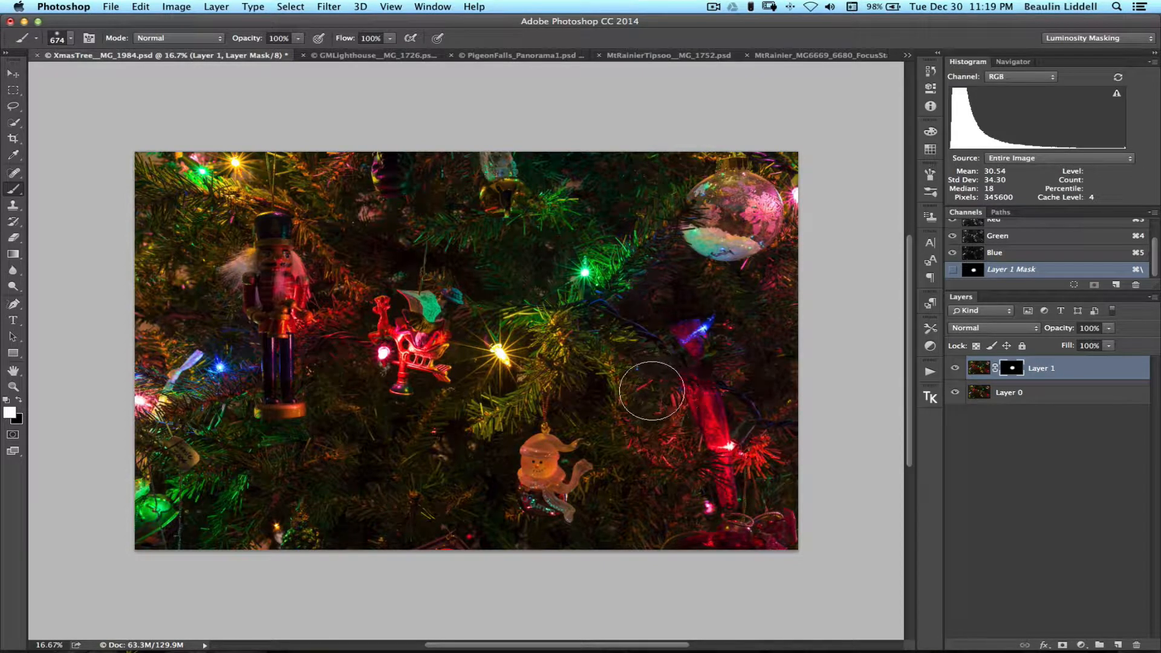
Reduce the brush size to 29 px for detailed mask painting around the green light.
{"action": "key", "text": "super+equal"}
{"action": "key", "text": "super+equal"}
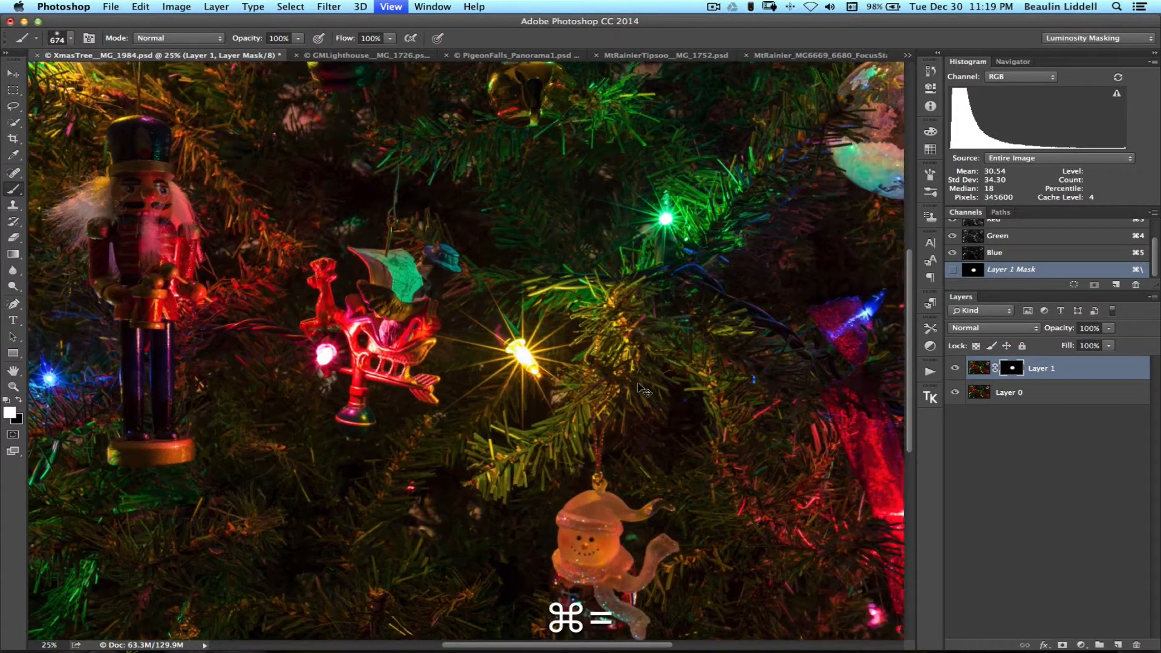
{"action": "key", "text": "super+equal"}
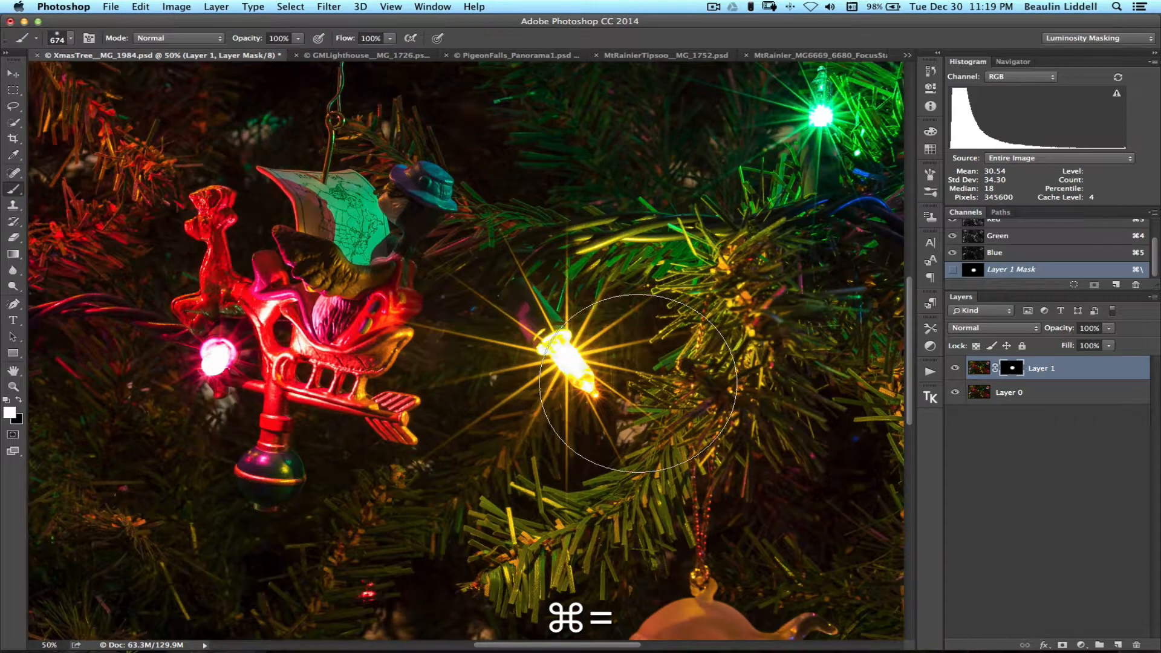
{"action": "key", "text": "super+equal"}
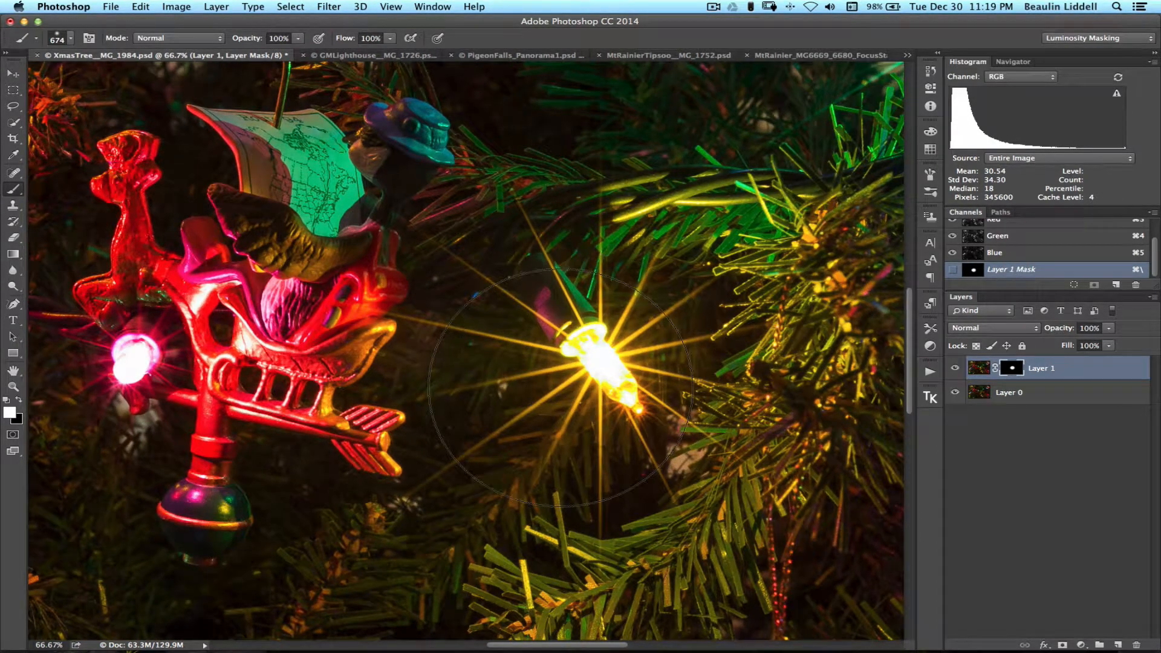
{"action": "scroll", "coordinate": [561, 387], "scroll_direction": "right", "scroll_amount": 10}
{"action": "scroll", "coordinate": [560, 387], "scroll_direction": "up", "scroll_amount": 5}
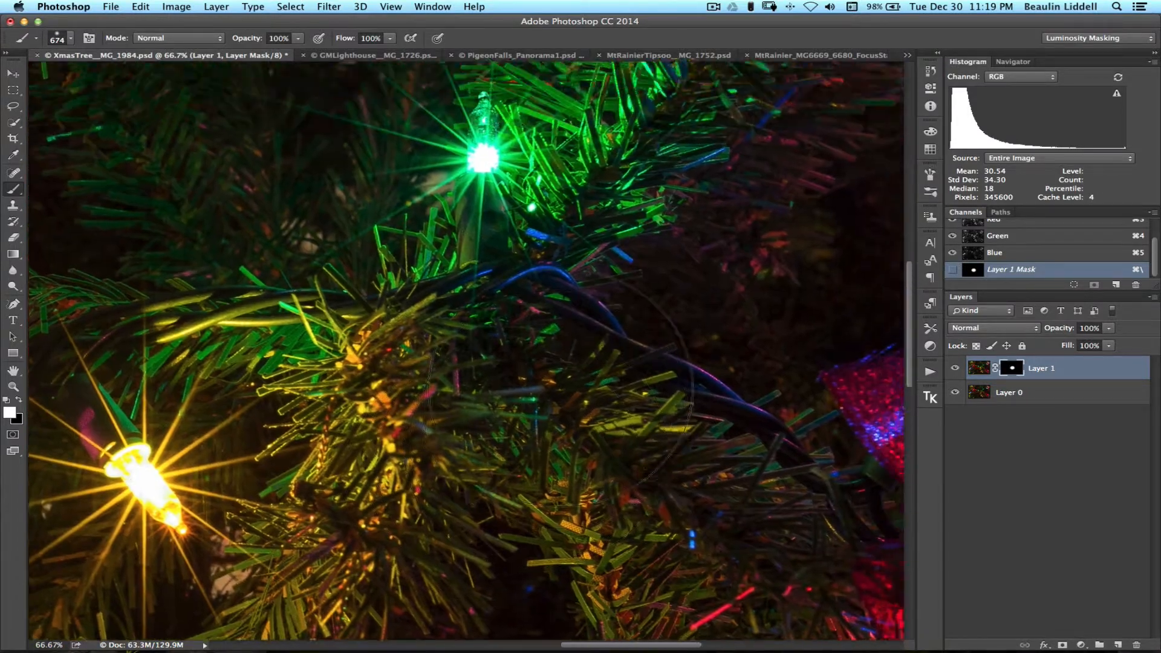
{"action": "scroll", "coordinate": [561, 387], "scroll_direction": "up", "scroll_amount": 1}
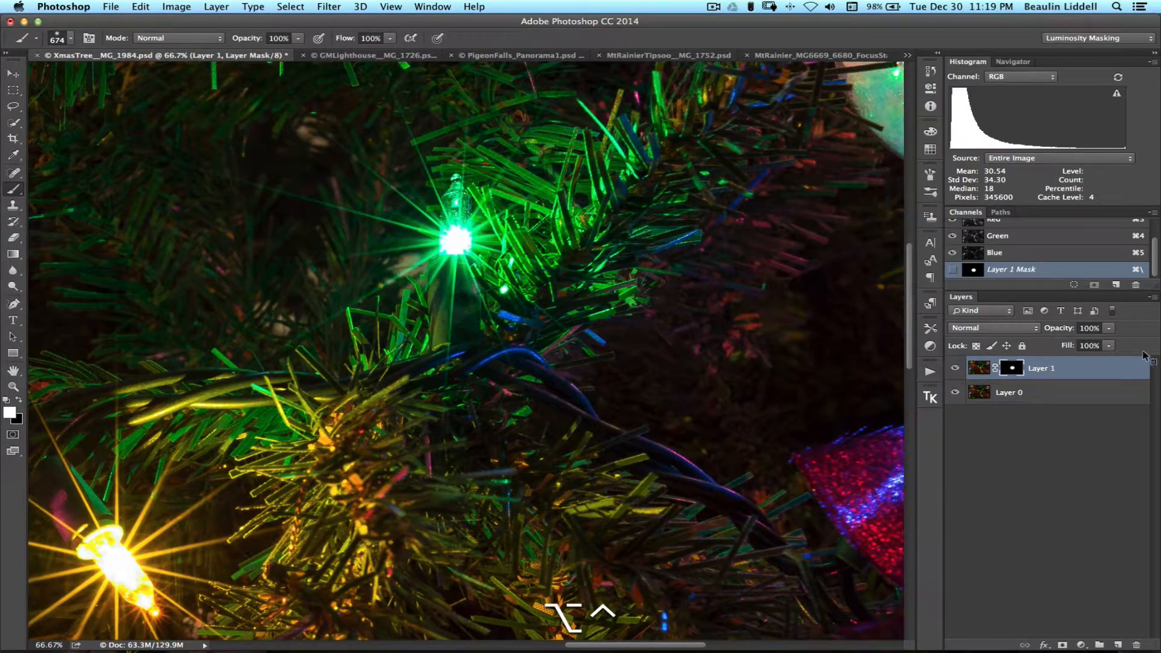
{"action": "left_click_drag", "start_coordinate": [558, 320], "coordinate": [400, 328], "text": "ctrl+alt"}
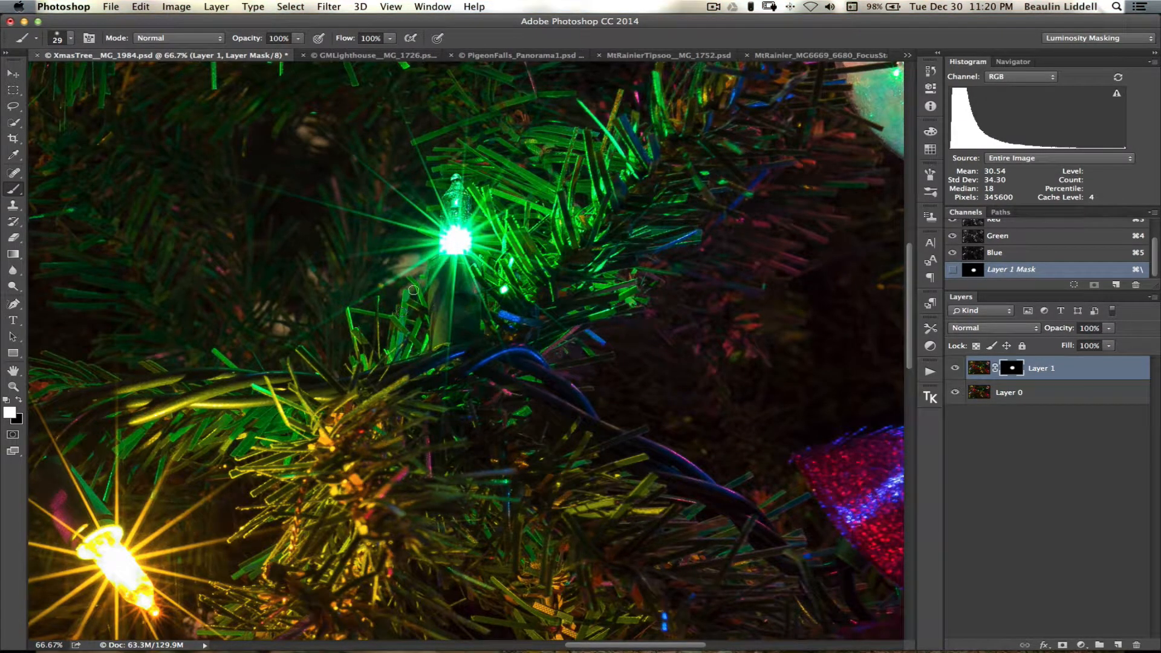
Paint narrow white strokes on the Layer 1 mask along the green light's lower rays, undoing the first freehand stroke.
{"action": "mouse_move", "coordinate": [413, 270]}
{"action": "left_mouse_down"}
{"action": "mouse_move", "coordinate": [445, 251]}
{"action": "mouse_move", "coordinate": [362, 305]}
{"action": "left_mouse_up"}
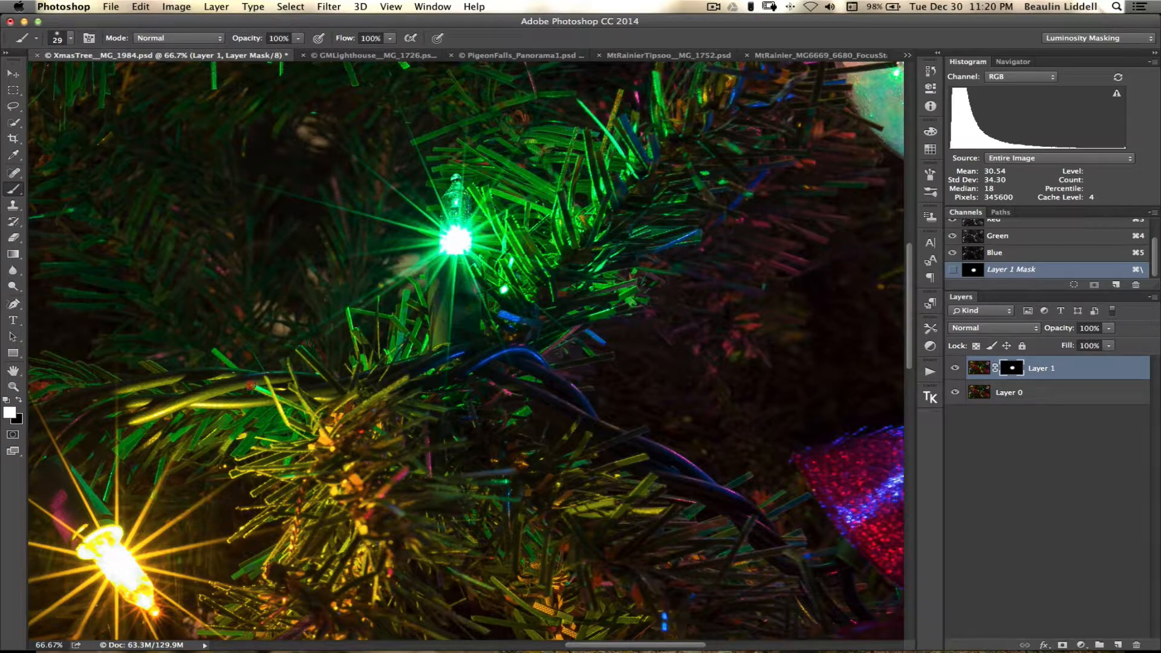
{"action": "key", "text": "super+z"}
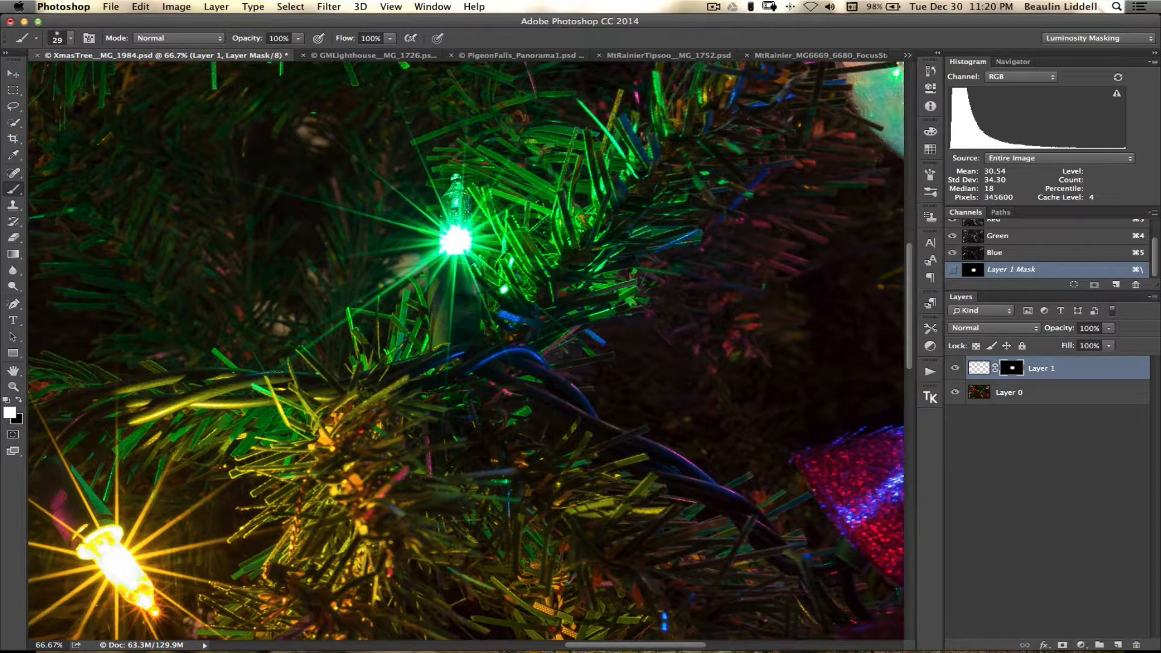
{"action": "left_click", "coordinate": [269, 384], "text": "shift"}
{"action": "mouse_move", "coordinate": [444, 244]}
{"action": "left_mouse_down"}
{"action": "mouse_move", "coordinate": [150, 303]}
{"action": "mouse_move", "coordinate": [443, 267]}
{"action": "mouse_move", "coordinate": [365, 414]}
{"action": "mouse_move", "coordinate": [412, 310]}
{"action": "mouse_move", "coordinate": [406, 345]}
{"action": "mouse_move", "coordinate": [370, 398]}
{"action": "mouse_move", "coordinate": [447, 266]}
{"action": "mouse_move", "coordinate": [386, 365]}
{"action": "mouse_move", "coordinate": [426, 304]}
{"action": "left_mouse_up"}
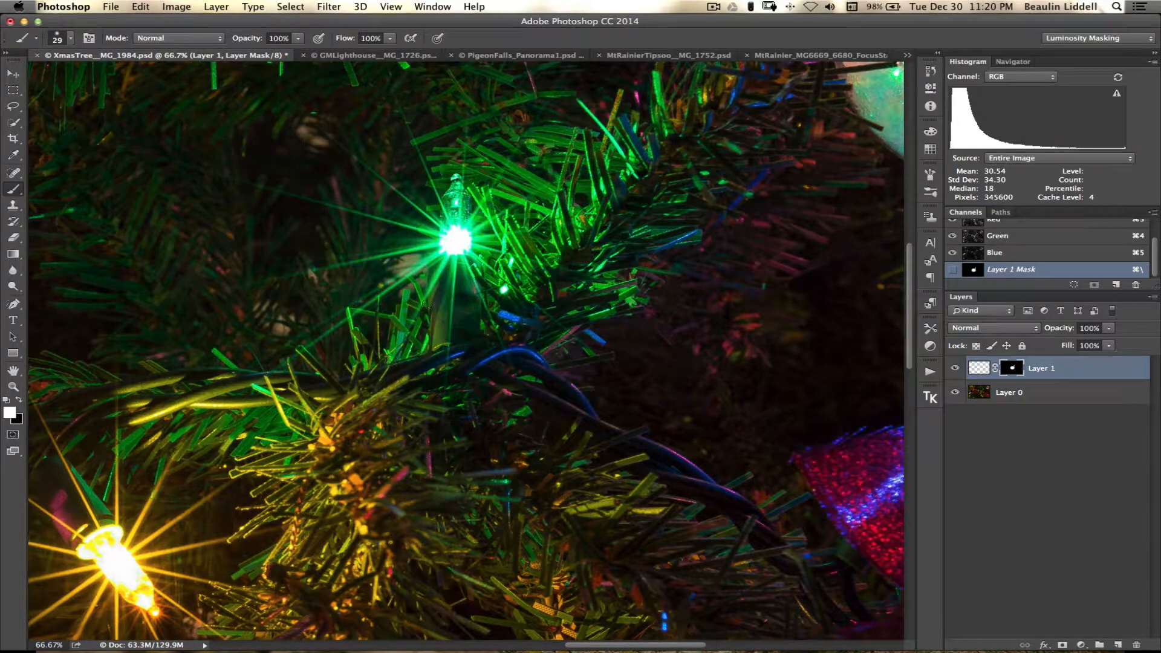
{"action": "mouse_move", "coordinate": [455, 253]}
{"action": "left_mouse_down"}
{"action": "mouse_move", "coordinate": [457, 499]}
{"action": "mouse_move", "coordinate": [461, 270]}
{"action": "left_mouse_up"}
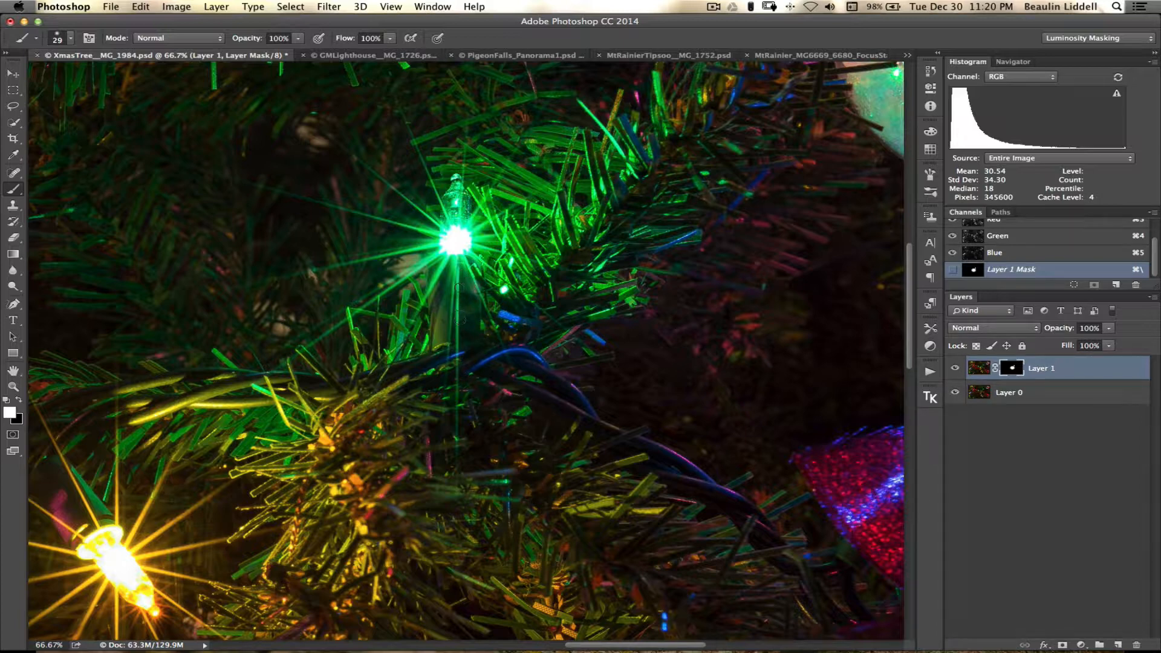
{"action": "left_click_drag", "start_coordinate": [457, 267], "coordinate": [456, 309]}
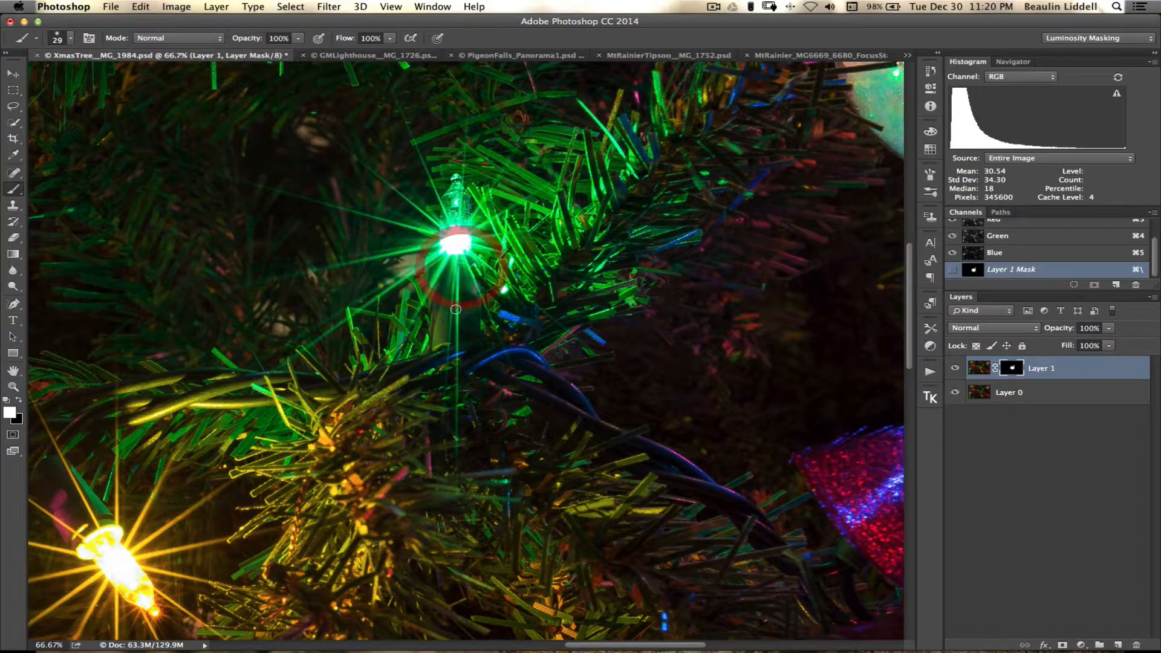
{"action": "mouse_move", "coordinate": [465, 260]}
{"action": "left_mouse_down"}
{"action": "mouse_move", "coordinate": [547, 403]}
{"action": "mouse_move", "coordinate": [465, 254]}
{"action": "mouse_move", "coordinate": [531, 399]}
{"action": "mouse_move", "coordinate": [479, 305]}
{"action": "mouse_move", "coordinate": [492, 323]}
{"action": "left_mouse_up"}
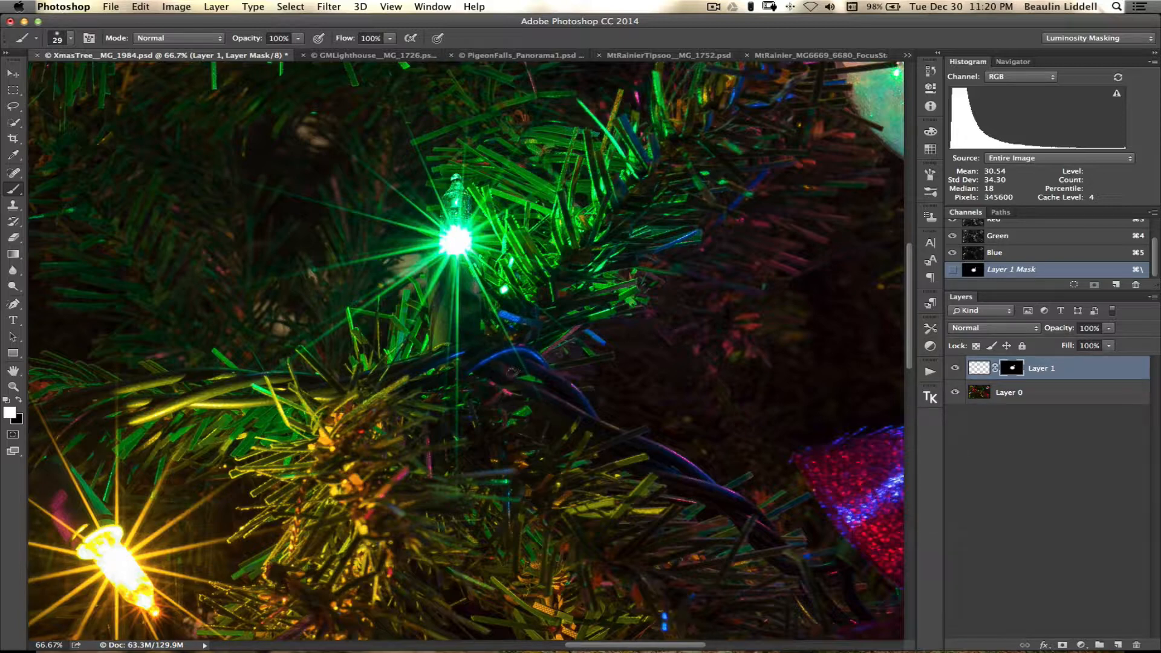
{"action": "left_click", "coordinate": [509, 347]}
Close XmasTree__MG_1984.psd without saving the changes.
{"action": "key", "text": "super+0"}
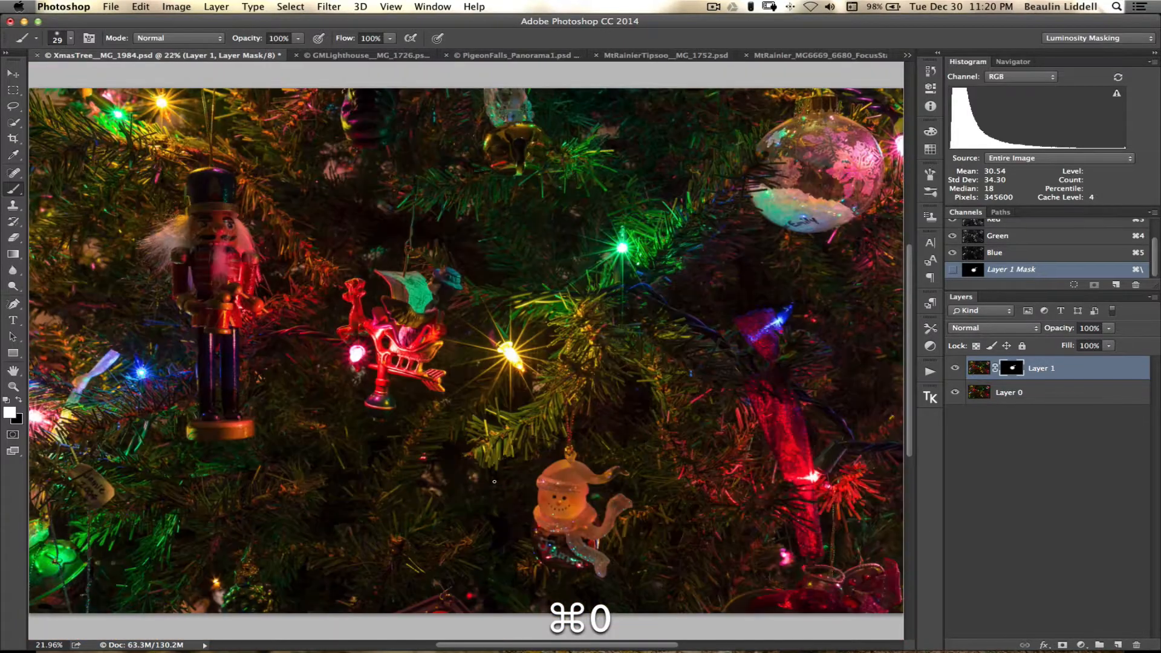
{"action": "key", "text": "super+minus"}
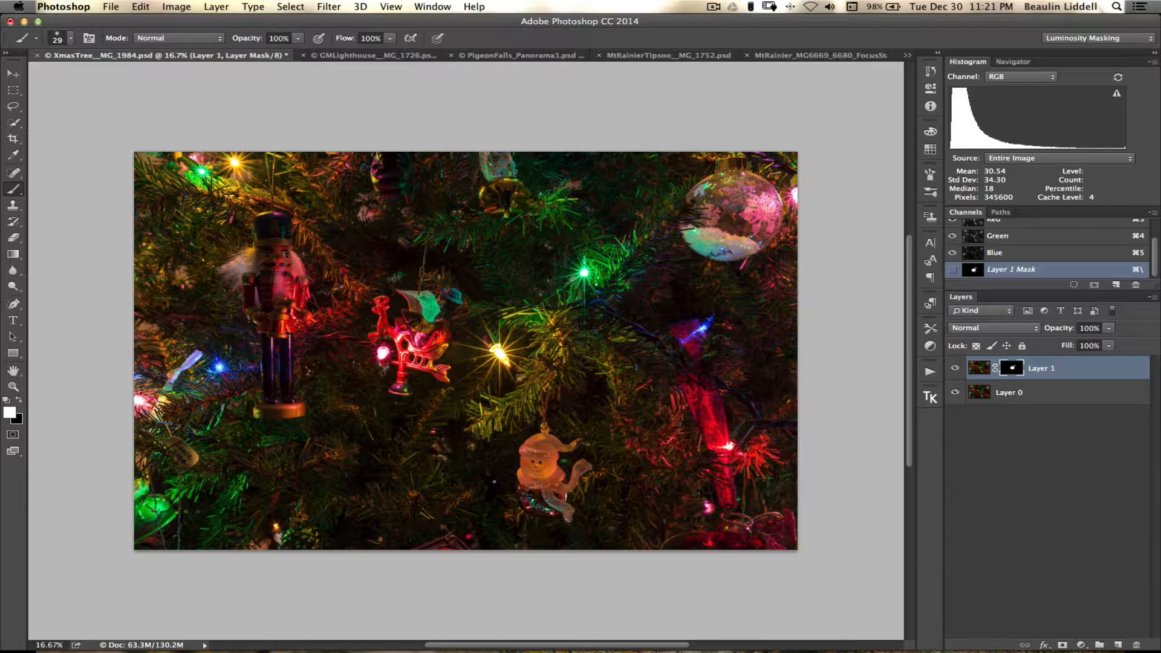
{"action": "key", "text": "super+w"}
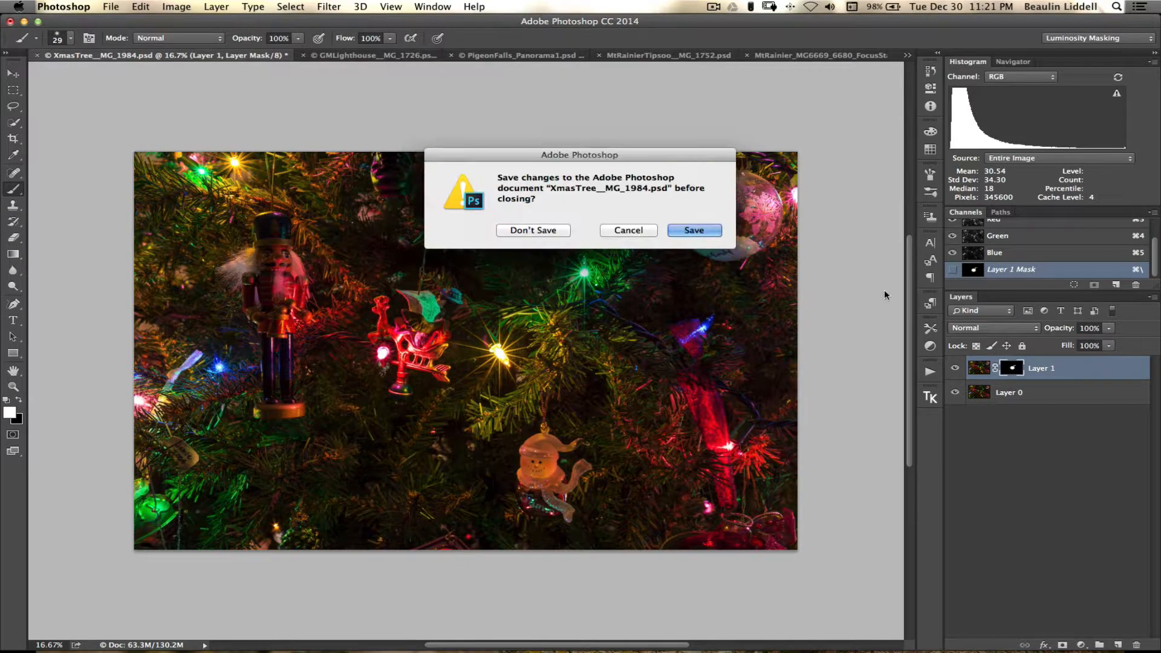
{"action": "left_click", "coordinate": [552, 232]}
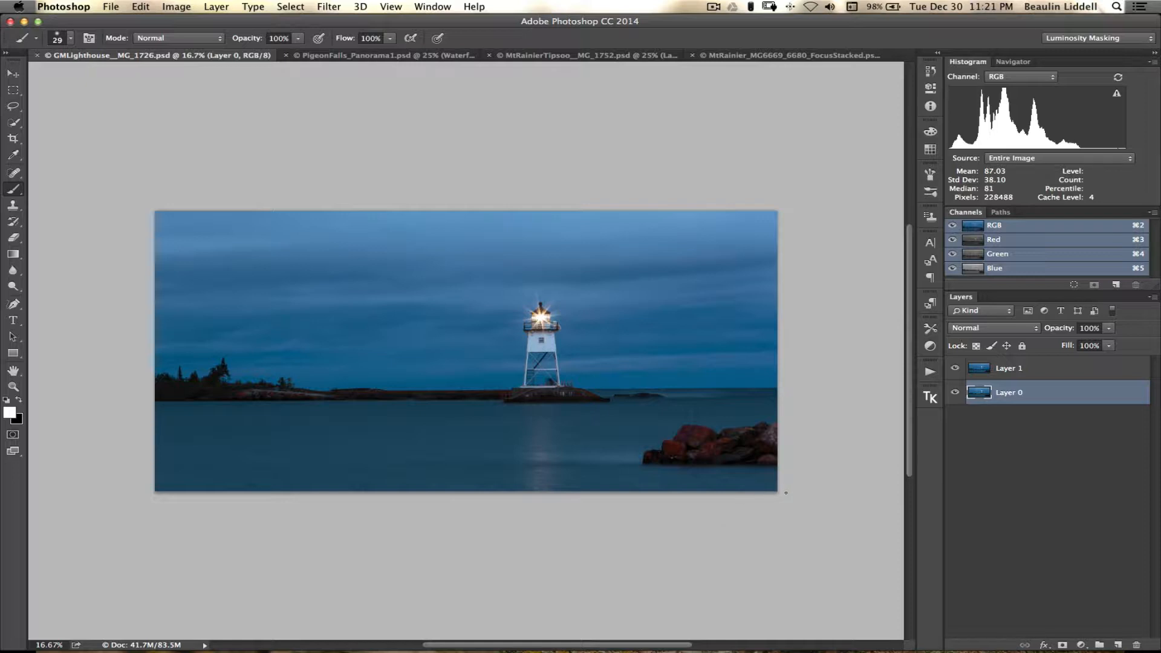
Toggle Layer 1's visibility in the lighthouse image to compare the exposures, and add a white layer mask to Layer 1.
{"action": "left_click", "coordinate": [955, 368]}
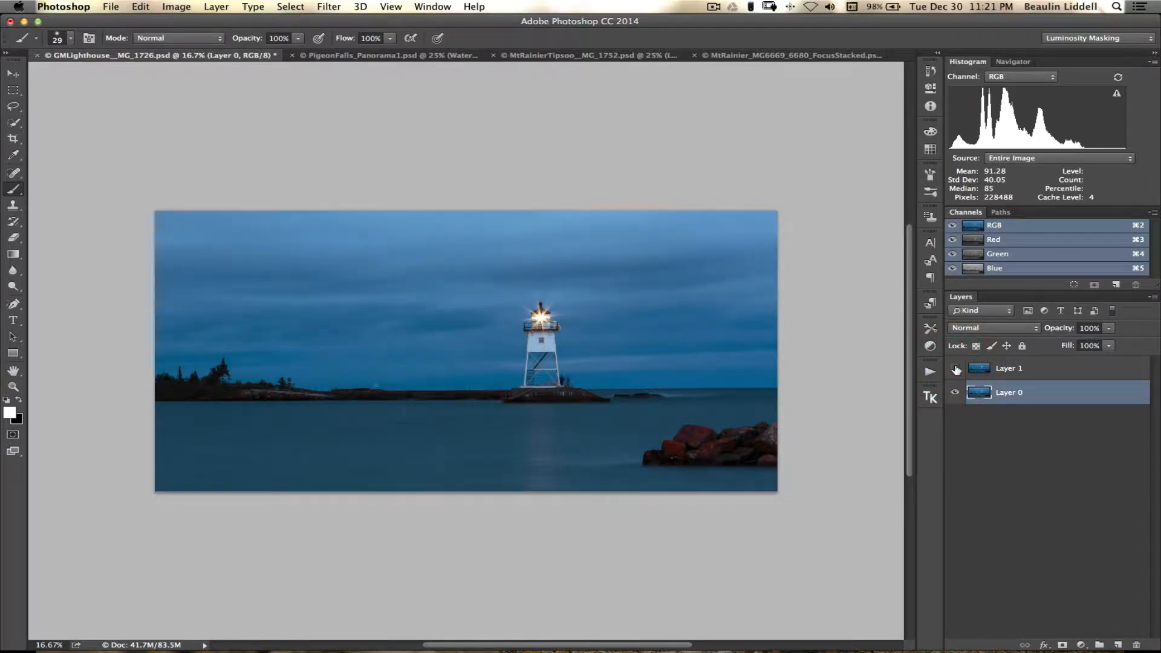
{"action": "left_click", "coordinate": [956, 368]}
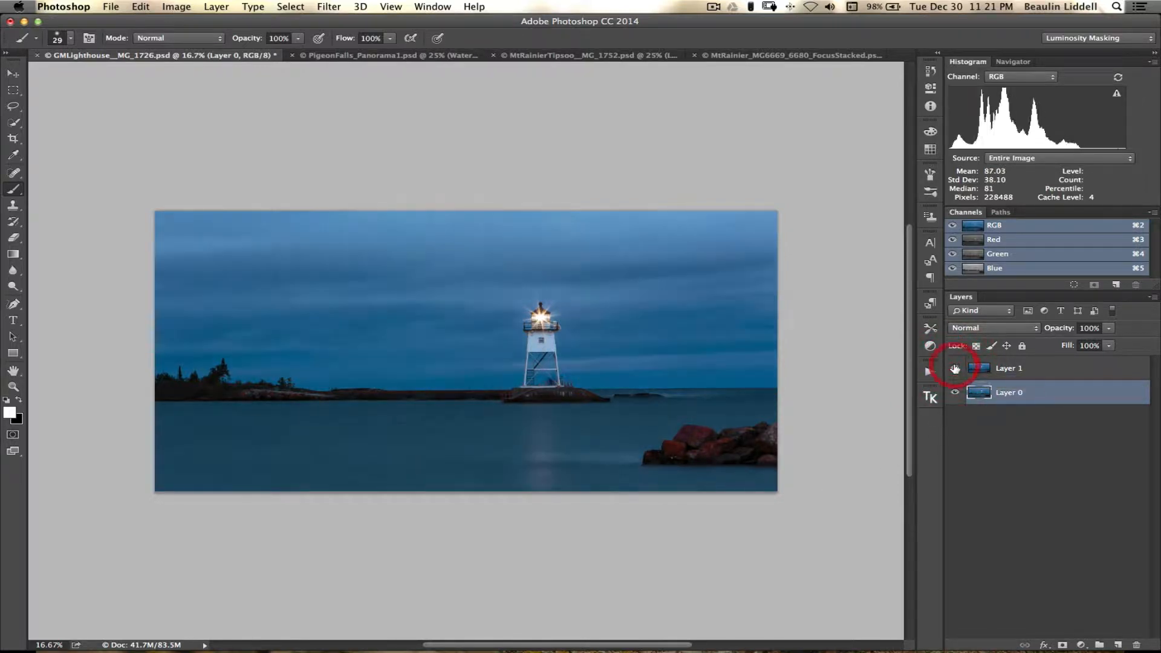
{"action": "left_click", "coordinate": [1014, 371]}
{"action": "left_click", "coordinate": [1061, 645]}
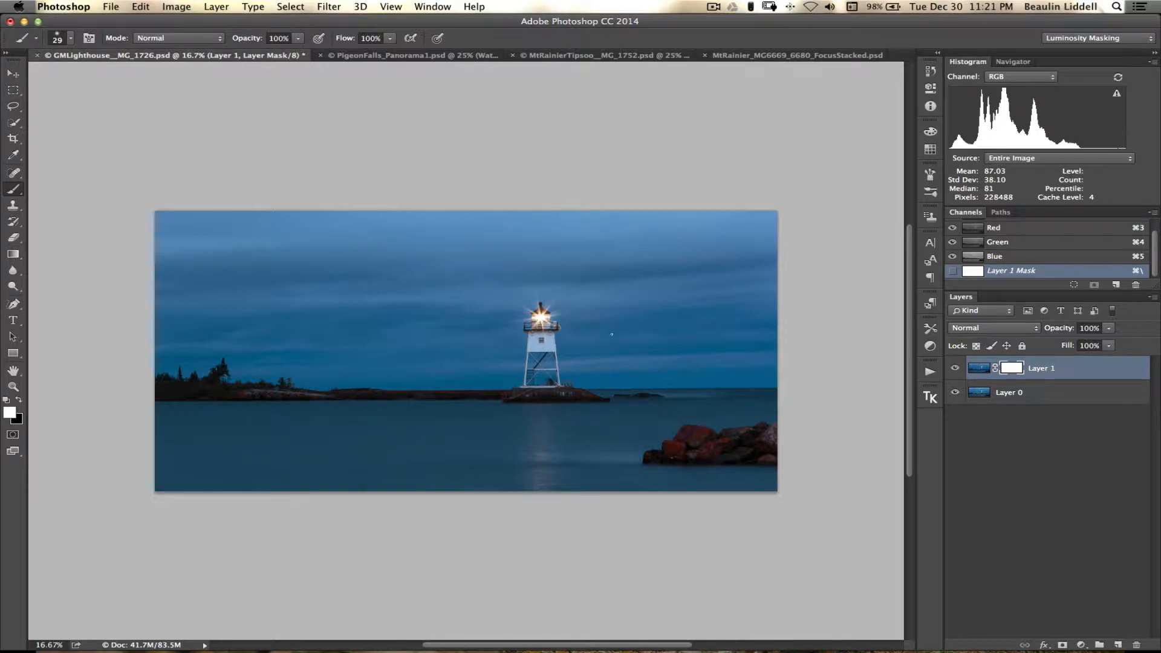
With a 114 px brush and black foreground, paint out the dark smudge at the lighthouse's base on the Layer 1 mask.
{"action": "scroll", "coordinate": [555, 377], "scroll_direction": "up", "scroll_amount": 6}
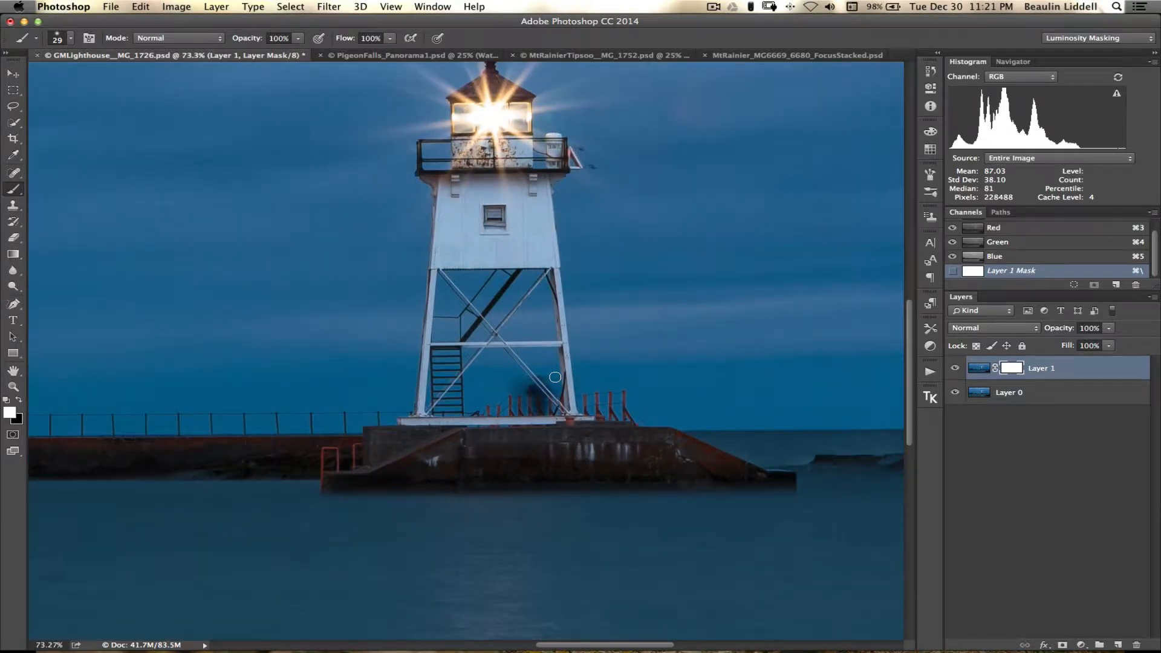
{"action": "key", "text": "ctrl+alt"}
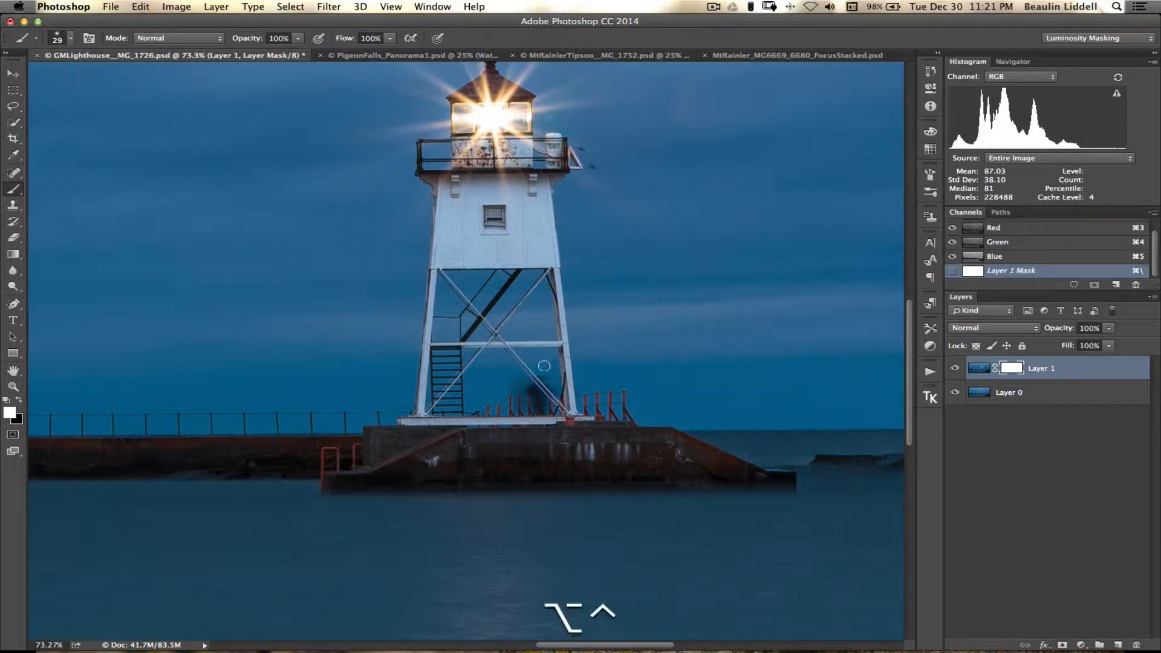
{"action": "mouse_move", "coordinate": [527, 385]}
{"action": "left_mouse_down"}
{"action": "mouse_move", "coordinate": [542, 381]}
{"action": "mouse_move", "coordinate": [521, 390]}
{"action": "mouse_move", "coordinate": [537, 385]}
{"action": "mouse_move", "coordinate": [523, 390]}
{"action": "mouse_move", "coordinate": [551, 401]}
{"action": "mouse_move", "coordinate": [499, 399]}
{"action": "mouse_move", "coordinate": [532, 370]}
{"action": "mouse_move", "coordinate": [531, 388]}
{"action": "mouse_move", "coordinate": [511, 396]}
{"action": "left_mouse_up"}
{"action": "key", "text": "x"}
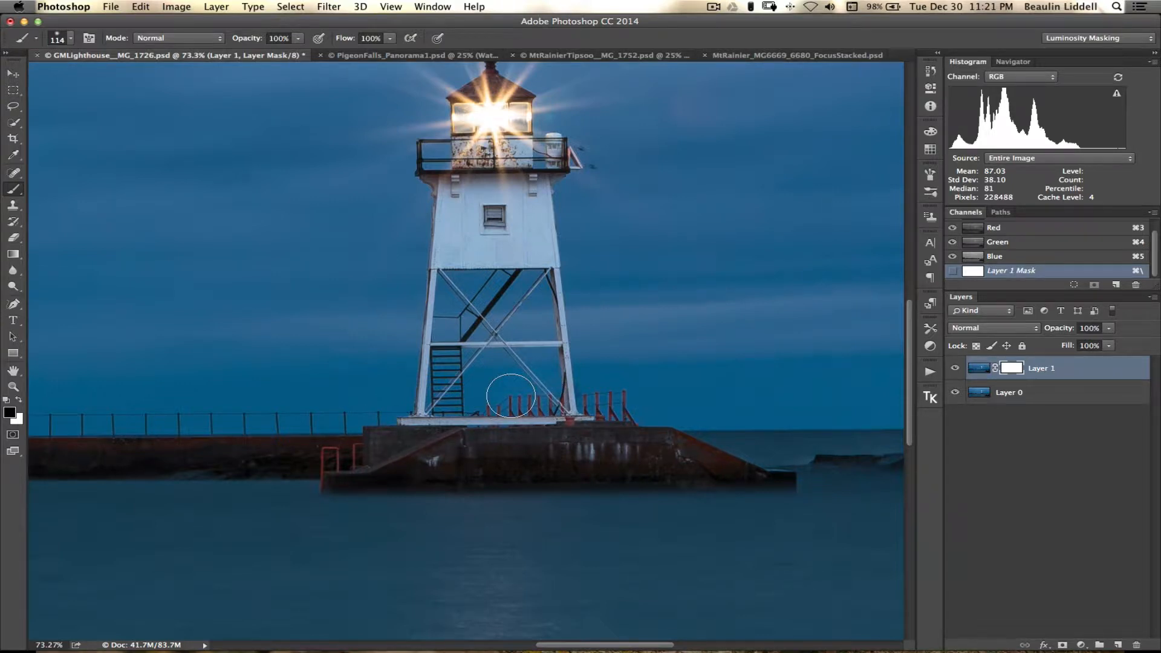
Examine the whole lighthouse image with Layer 1 hidden and shown to compare the masked blend with Layer 0.
{"action": "key", "text": "super+0"}
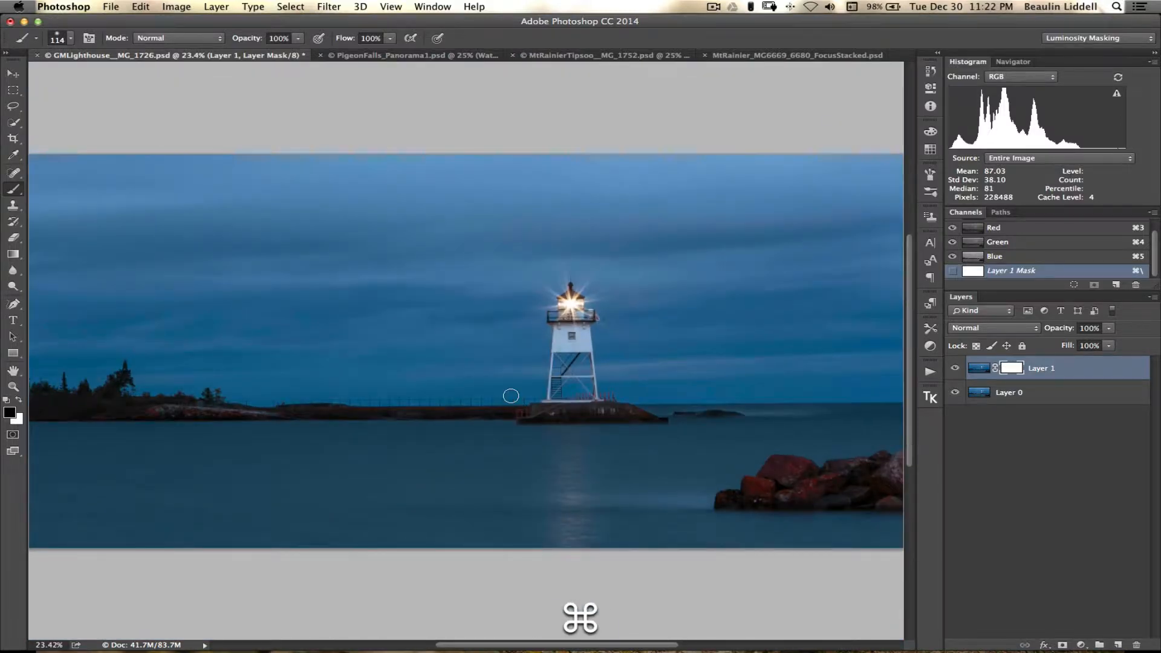
{"action": "key", "text": "super+minus"}
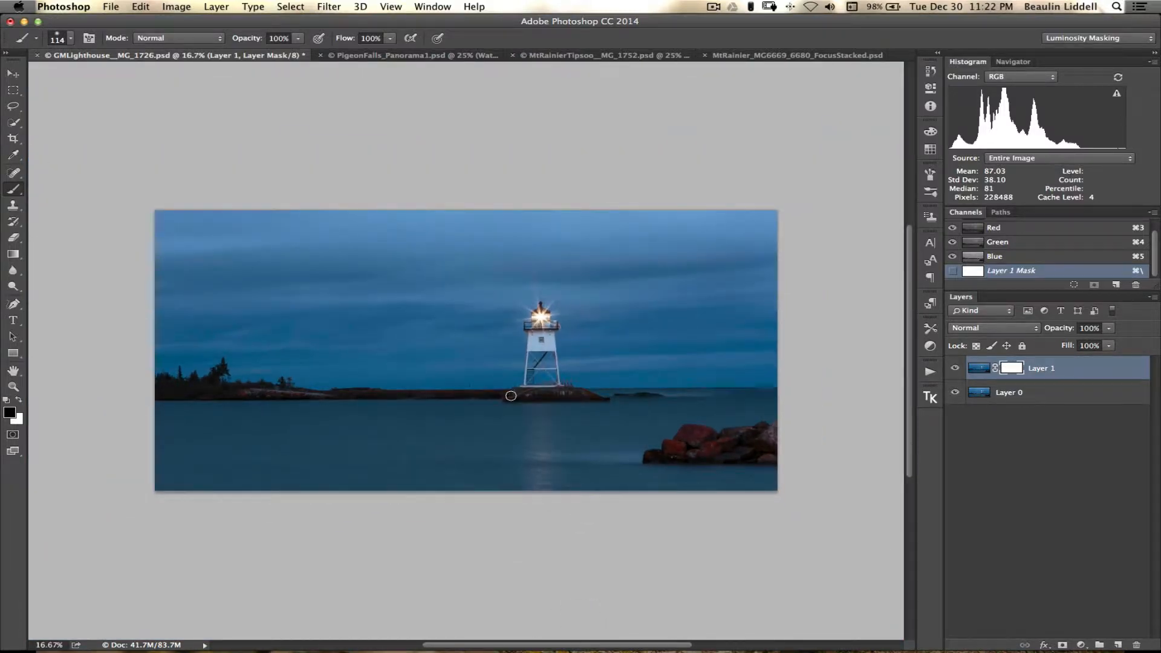
{"action": "left_click", "coordinate": [955, 369]}
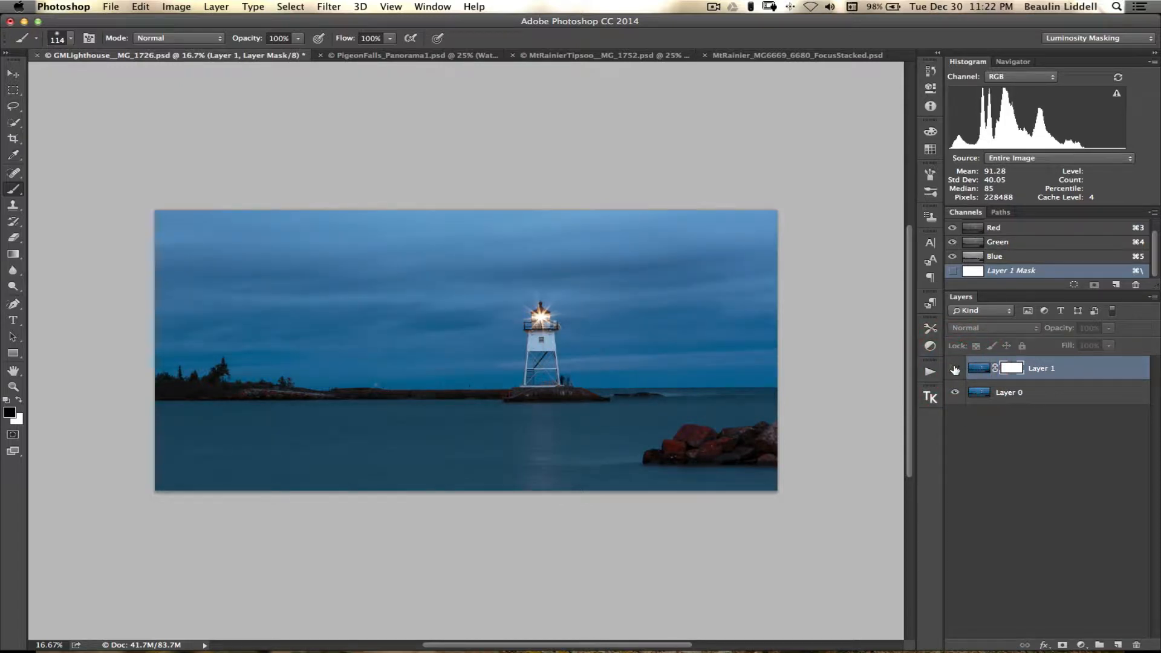
{"action": "left_click", "coordinate": [954, 369]}
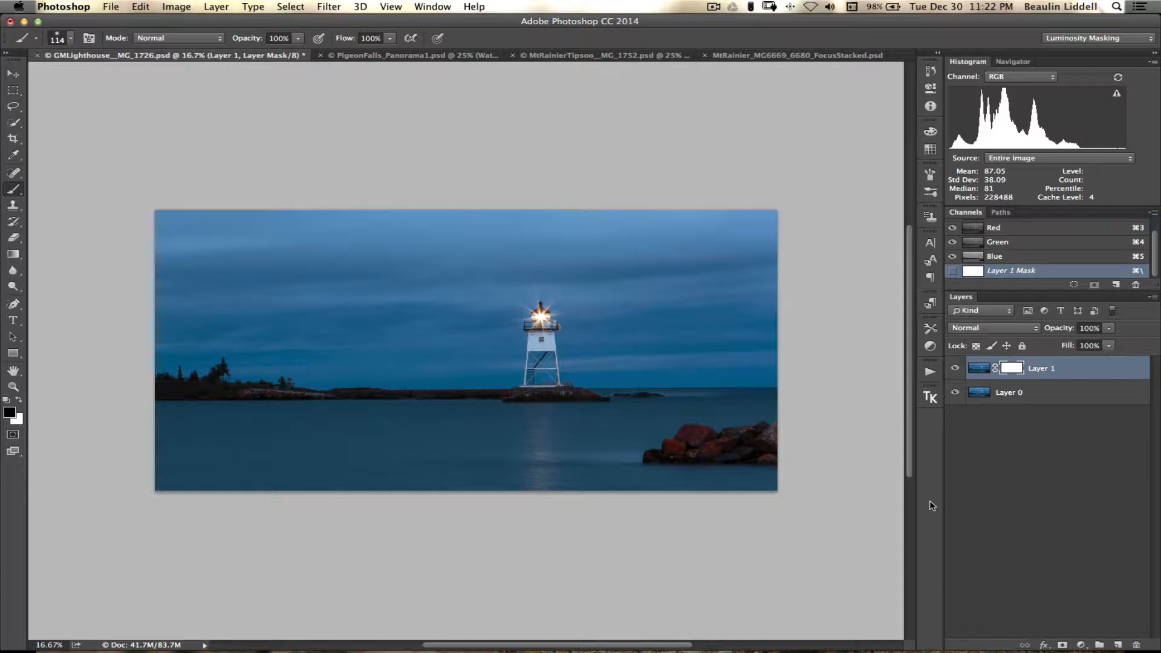
Close GMLighthouse__MG_1726.psd without saving the changes.
{"action": "key", "text": "super+w"}
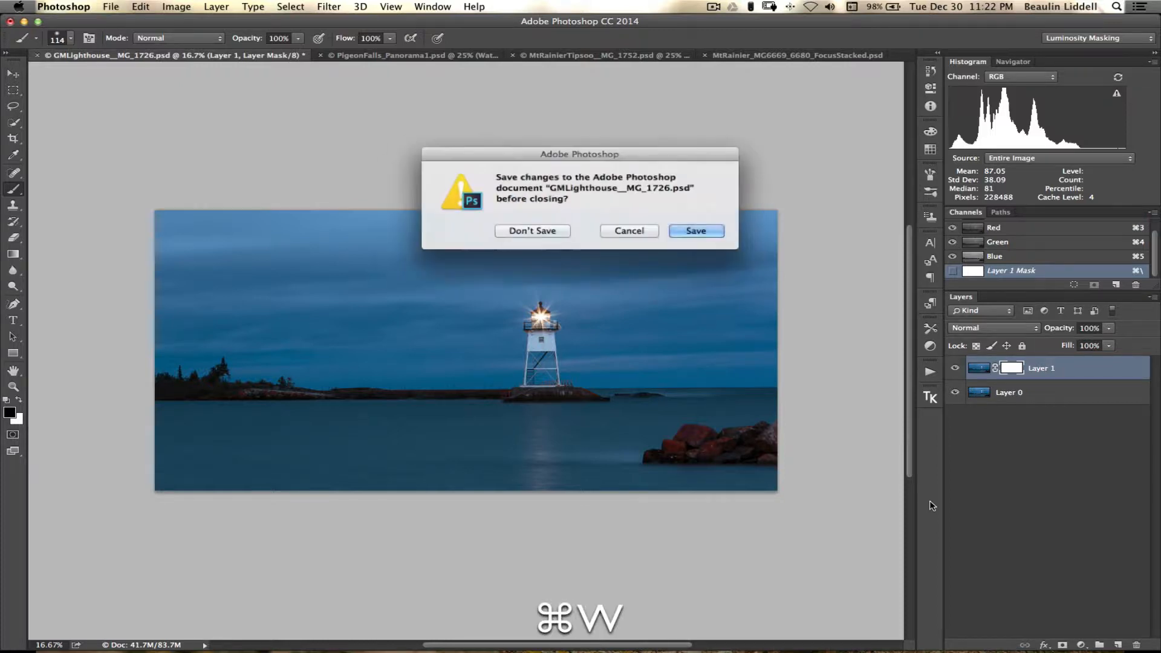
{"action": "left_click", "coordinate": [534, 230]}
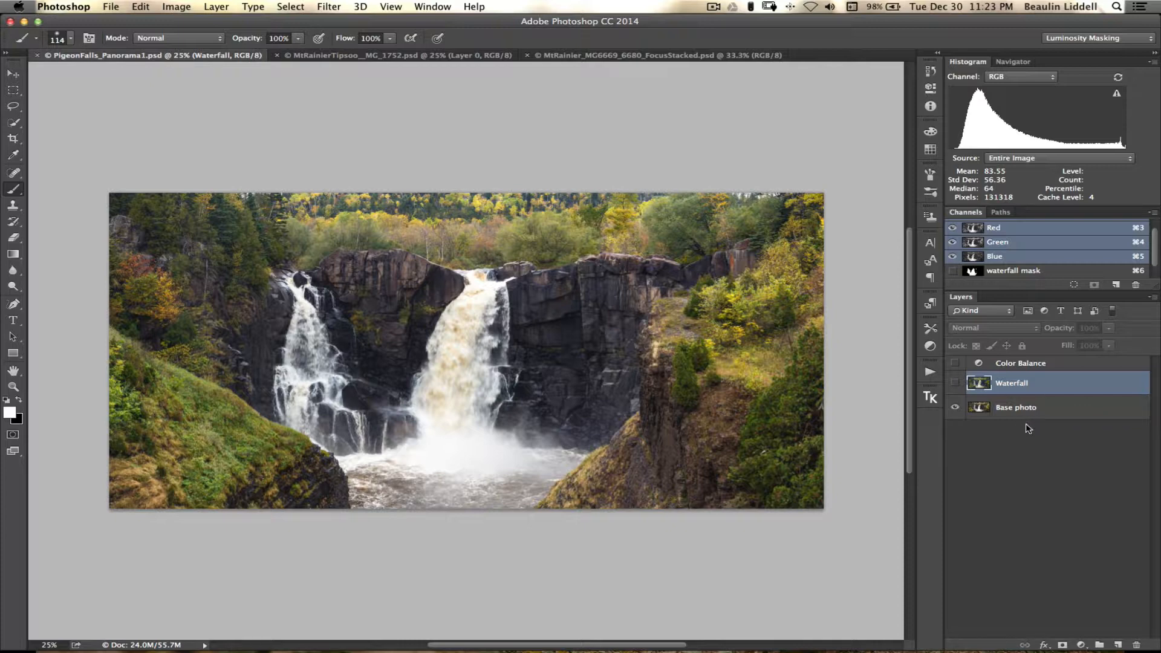
Turn on the Waterfall layer, switching it off and on to compare its silky water with the base photo.
{"action": "left_click", "coordinate": [955, 384]}
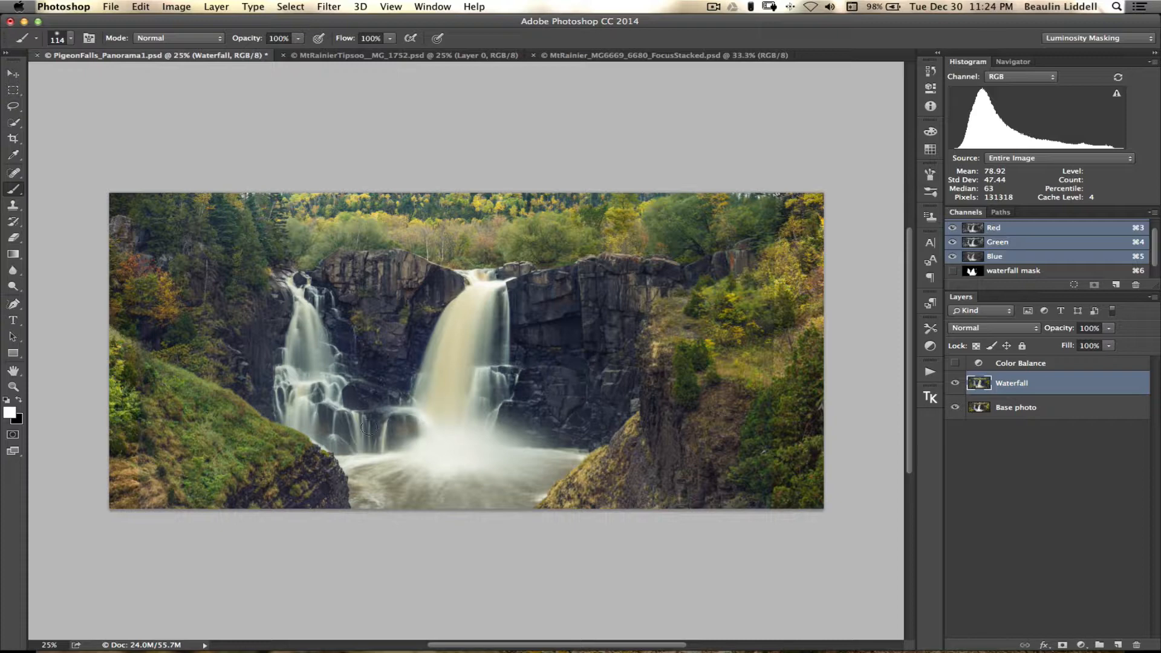
{"action": "left_click", "coordinate": [954, 383]}
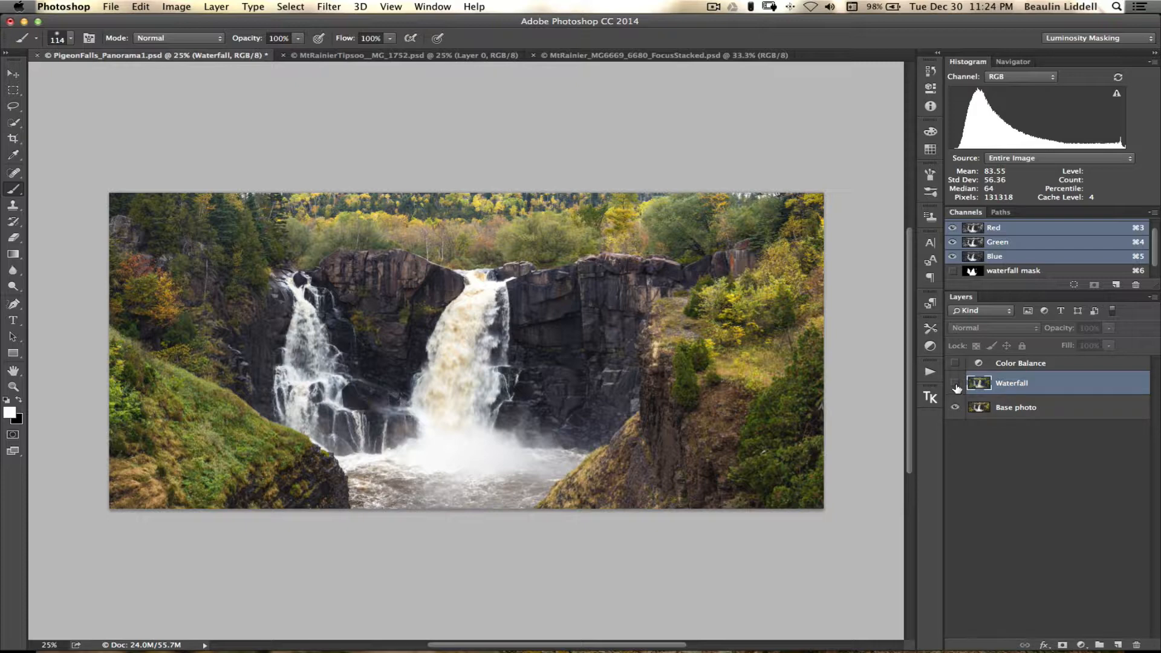
{"action": "left_click", "coordinate": [954, 384]}
Add a black layer mask to the Waterfall layer and paint both falls and the pool white with a 398 px brush.
{"action": "left_click", "coordinate": [1062, 643]}
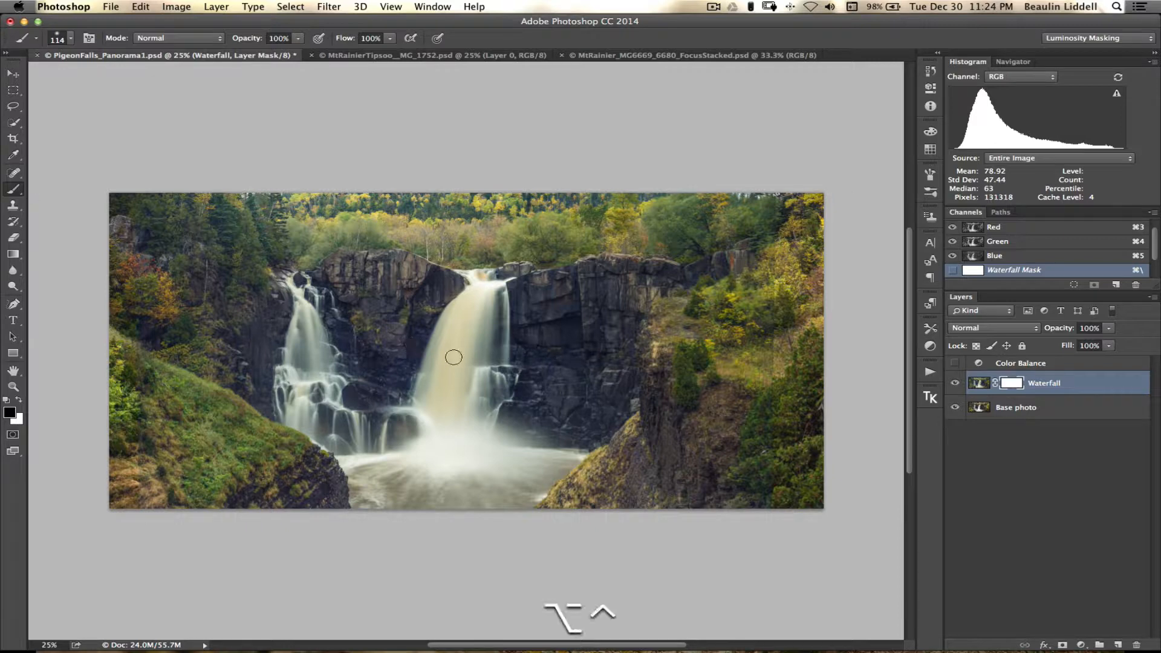
{"action": "left_click_drag", "start_coordinate": [455, 357], "coordinate": [479, 358]}
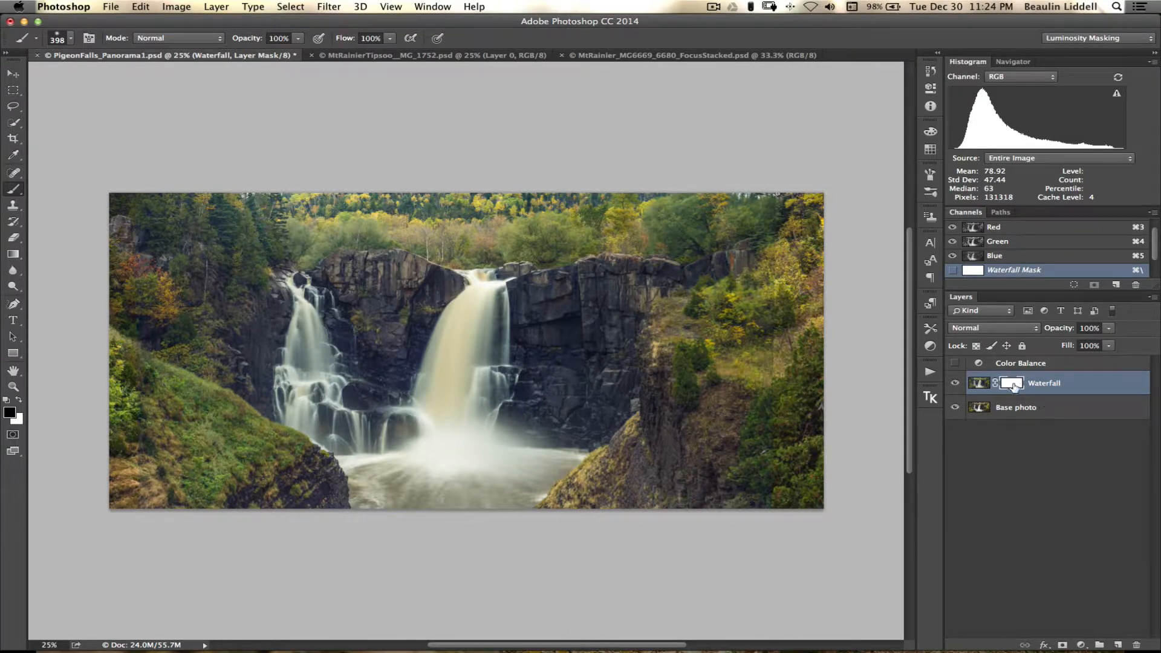
{"action": "left_click", "coordinate": [1014, 386]}
{"action": "key", "text": "super+i"}
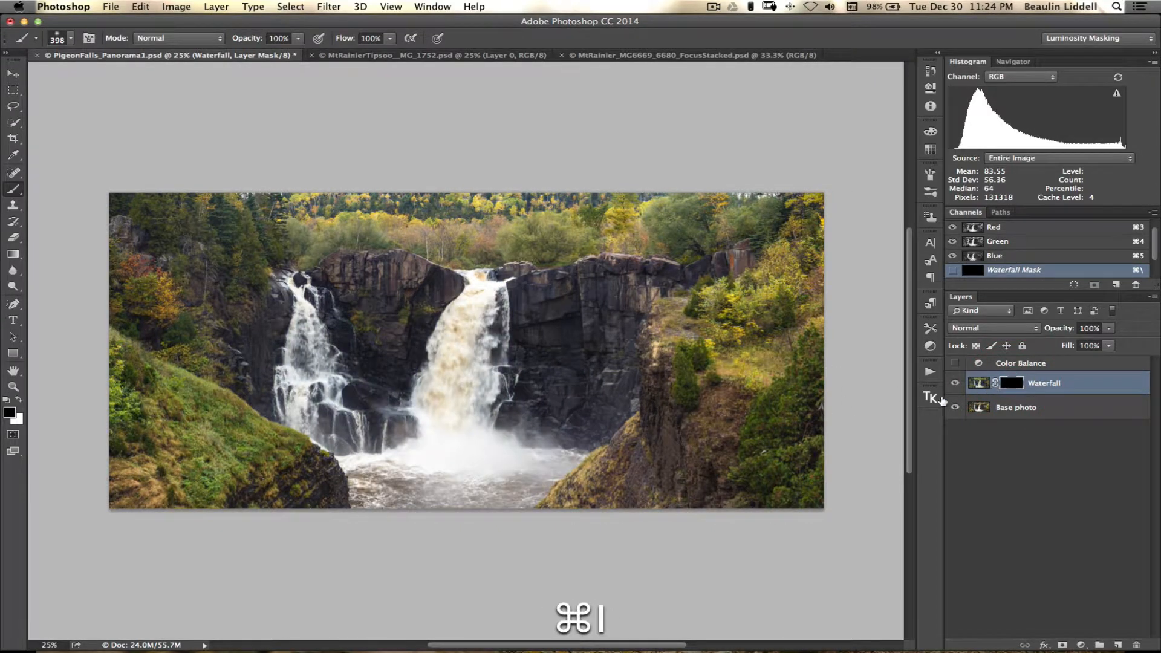
{"action": "key", "text": "x"}
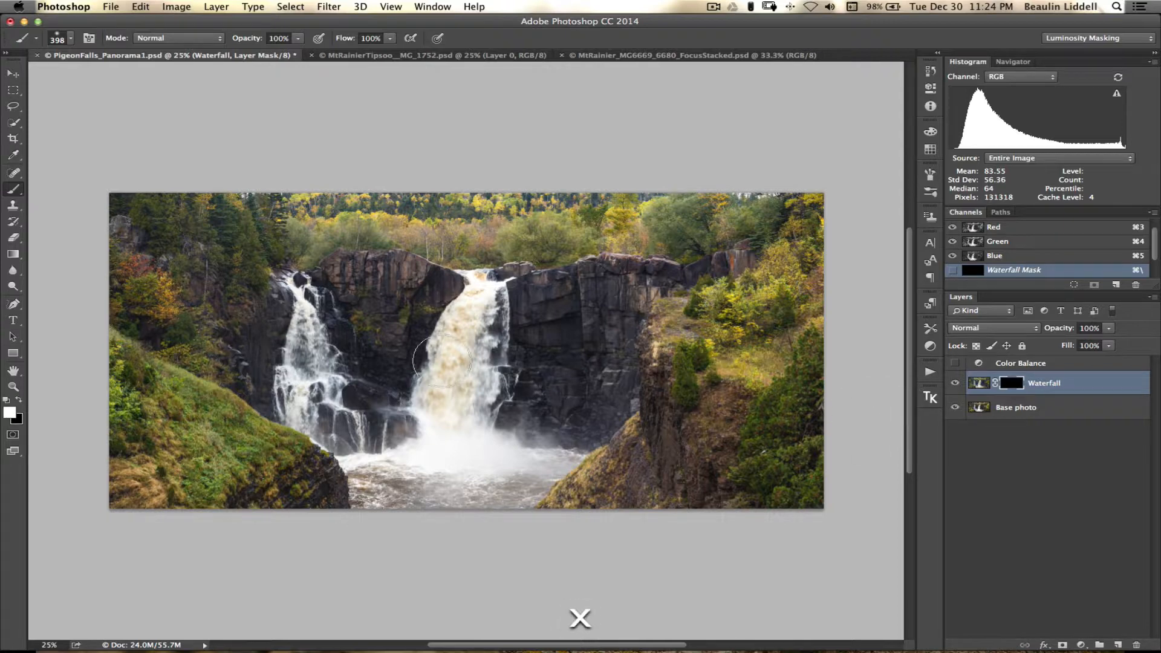
{"action": "mouse_move", "coordinate": [442, 361]}
{"action": "left_mouse_down"}
{"action": "mouse_move", "coordinate": [434, 413]}
{"action": "mouse_move", "coordinate": [474, 316]}
{"action": "mouse_move", "coordinate": [436, 396]}
{"action": "mouse_move", "coordinate": [453, 344]}
{"action": "mouse_move", "coordinate": [442, 376]}
{"action": "mouse_move", "coordinate": [443, 362]}
{"action": "mouse_move", "coordinate": [458, 362]}
{"action": "mouse_move", "coordinate": [468, 386]}
{"action": "mouse_move", "coordinate": [490, 311]}
{"action": "mouse_move", "coordinate": [476, 398]}
{"action": "mouse_move", "coordinate": [483, 297]}
{"action": "mouse_move", "coordinate": [451, 329]}
{"action": "mouse_move", "coordinate": [406, 418]}
{"action": "mouse_move", "coordinate": [436, 383]}
{"action": "mouse_move", "coordinate": [414, 422]}
{"action": "mouse_move", "coordinate": [426, 447]}
{"action": "mouse_move", "coordinate": [480, 397]}
{"action": "mouse_move", "coordinate": [483, 419]}
{"action": "mouse_move", "coordinate": [485, 308]}
{"action": "mouse_move", "coordinate": [463, 402]}
{"action": "mouse_move", "coordinate": [470, 452]}
{"action": "mouse_move", "coordinate": [506, 477]}
{"action": "mouse_move", "coordinate": [406, 480]}
{"action": "mouse_move", "coordinate": [389, 495]}
{"action": "mouse_move", "coordinate": [378, 485]}
{"action": "mouse_move", "coordinate": [380, 469]}
{"action": "mouse_move", "coordinate": [488, 489]}
{"action": "mouse_move", "coordinate": [538, 471]}
{"action": "mouse_move", "coordinate": [507, 495]}
{"action": "mouse_move", "coordinate": [538, 465]}
{"action": "mouse_move", "coordinate": [391, 466]}
{"action": "mouse_move", "coordinate": [332, 416]}
{"action": "mouse_move", "coordinate": [347, 415]}
{"action": "mouse_move", "coordinate": [303, 393]}
{"action": "mouse_move", "coordinate": [299, 333]}
{"action": "mouse_move", "coordinate": [324, 391]}
{"action": "mouse_move", "coordinate": [310, 343]}
{"action": "mouse_move", "coordinate": [338, 350]}
{"action": "mouse_move", "coordinate": [398, 427]}
{"action": "mouse_move", "coordinate": [452, 448]}
{"action": "mouse_move", "coordinate": [417, 460]}
{"action": "mouse_move", "coordinate": [450, 441]}
{"action": "mouse_move", "coordinate": [459, 453]}
{"action": "mouse_move", "coordinate": [415, 457]}
{"action": "mouse_move", "coordinate": [498, 502]}
{"action": "mouse_move", "coordinate": [529, 453]}
{"action": "left_mouse_up"}
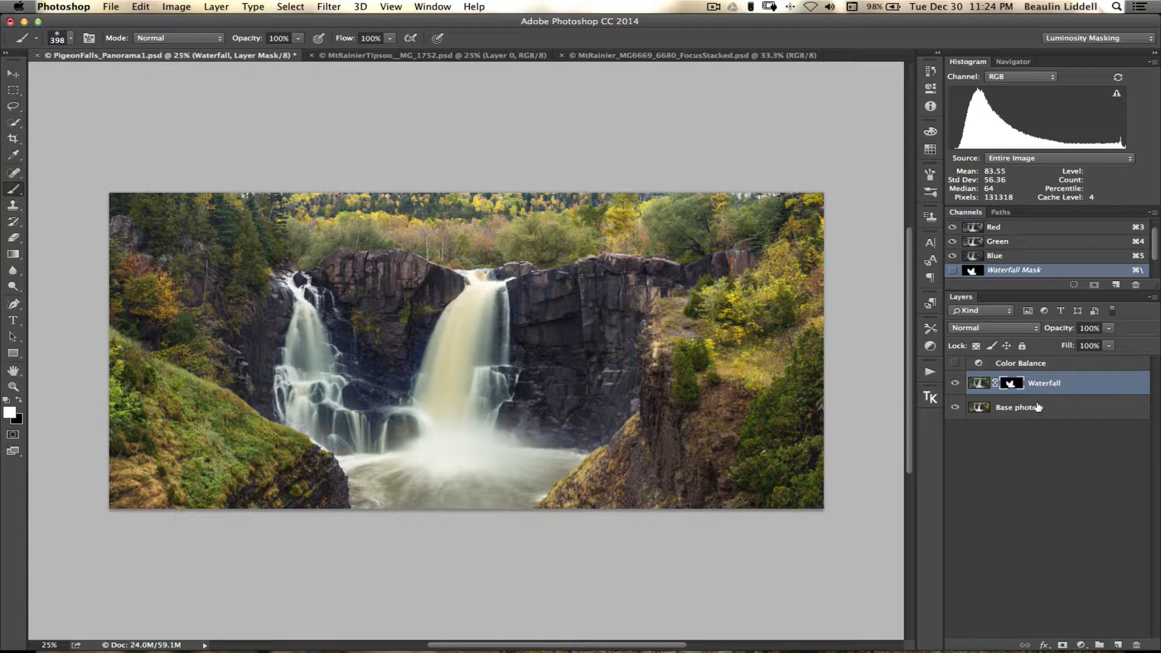
Replace the hand-painted mask on the Waterfall layer with one made from the saved waterfall mask channel.
{"action": "right_click", "coordinate": [1011, 383]}
{"action": "left_click", "coordinate": [996, 404]}
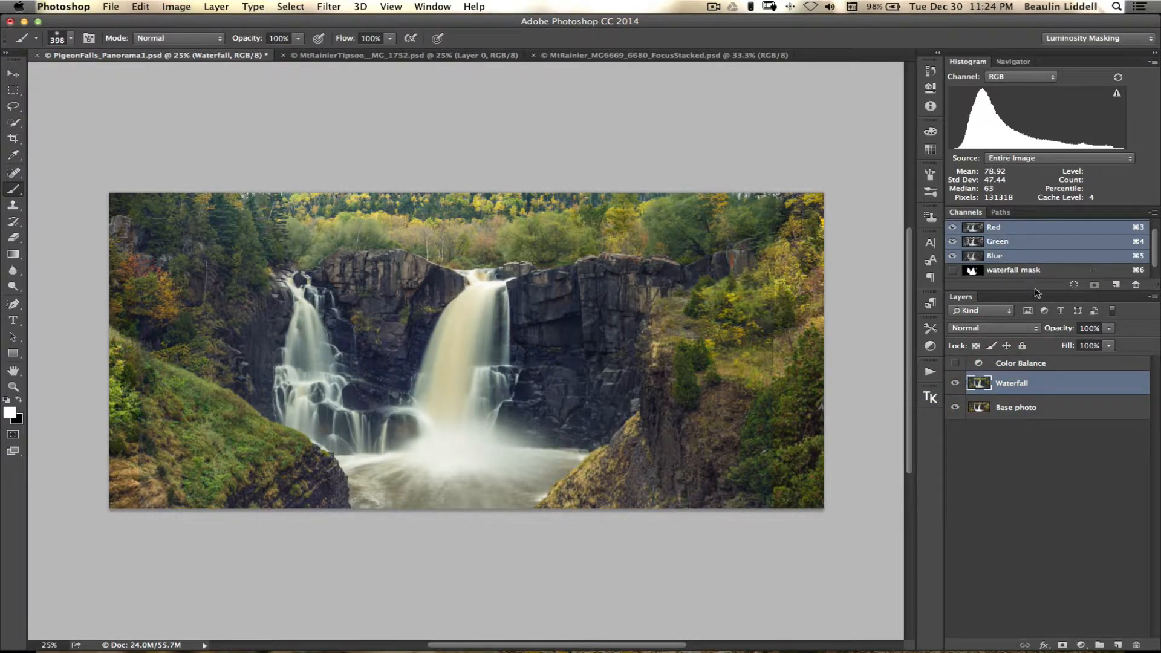
{"action": "left_click_drag", "start_coordinate": [1039, 291], "coordinate": [1021, 360]}
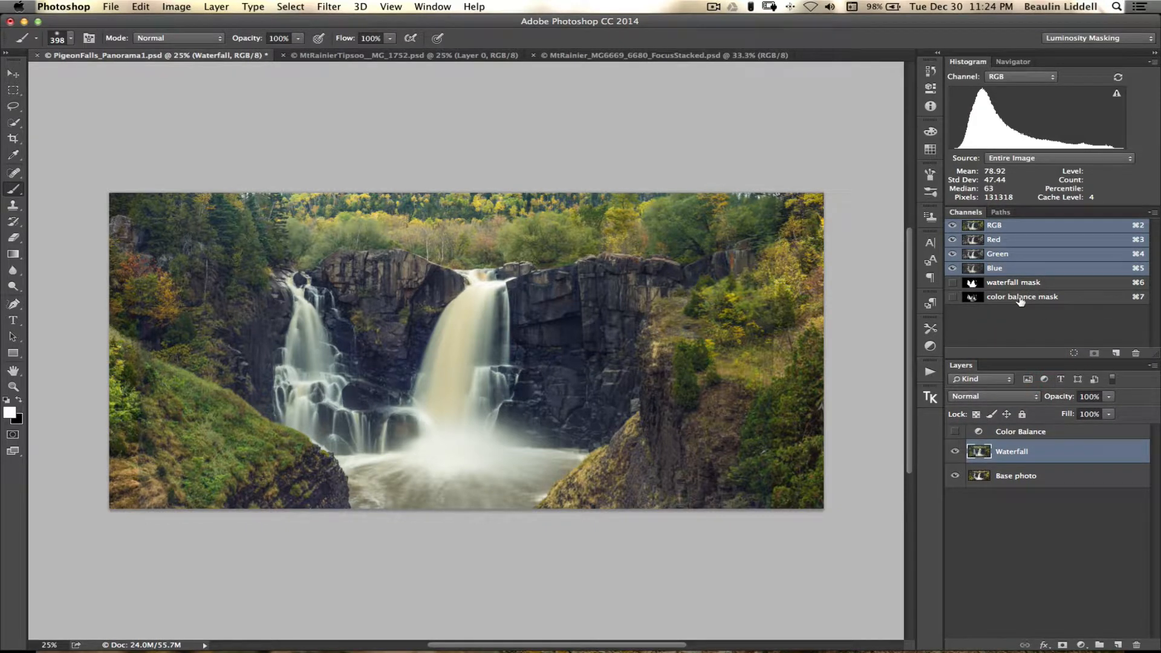
{"action": "left_click", "coordinate": [971, 283], "text": "super"}
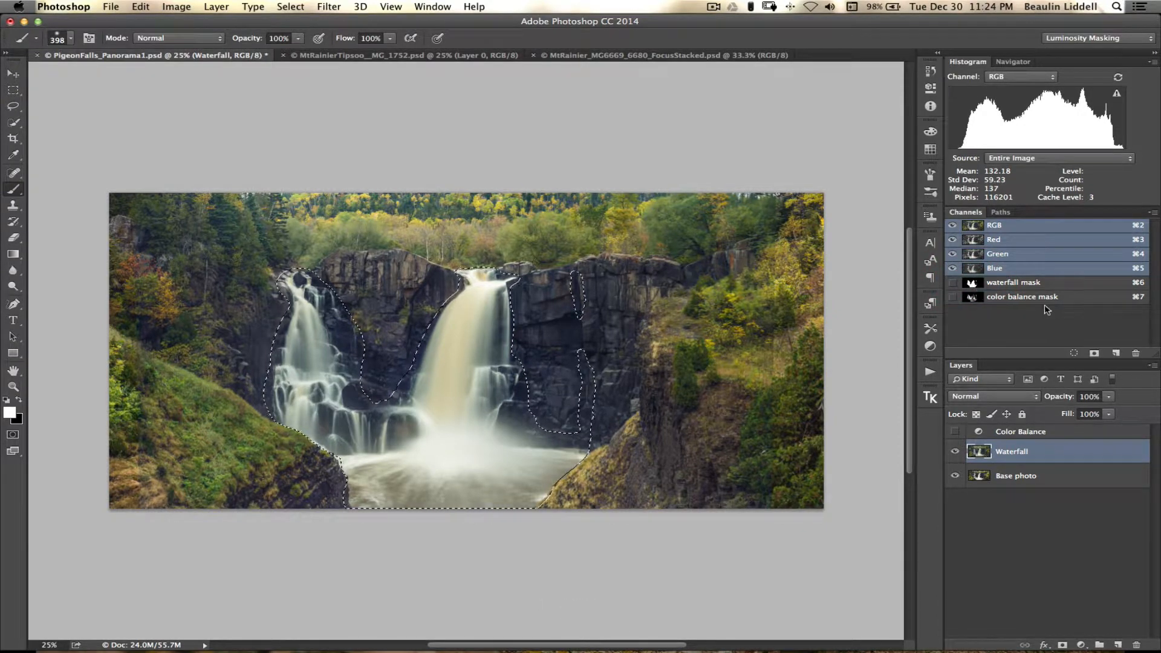
{"action": "left_click", "coordinate": [1062, 643]}
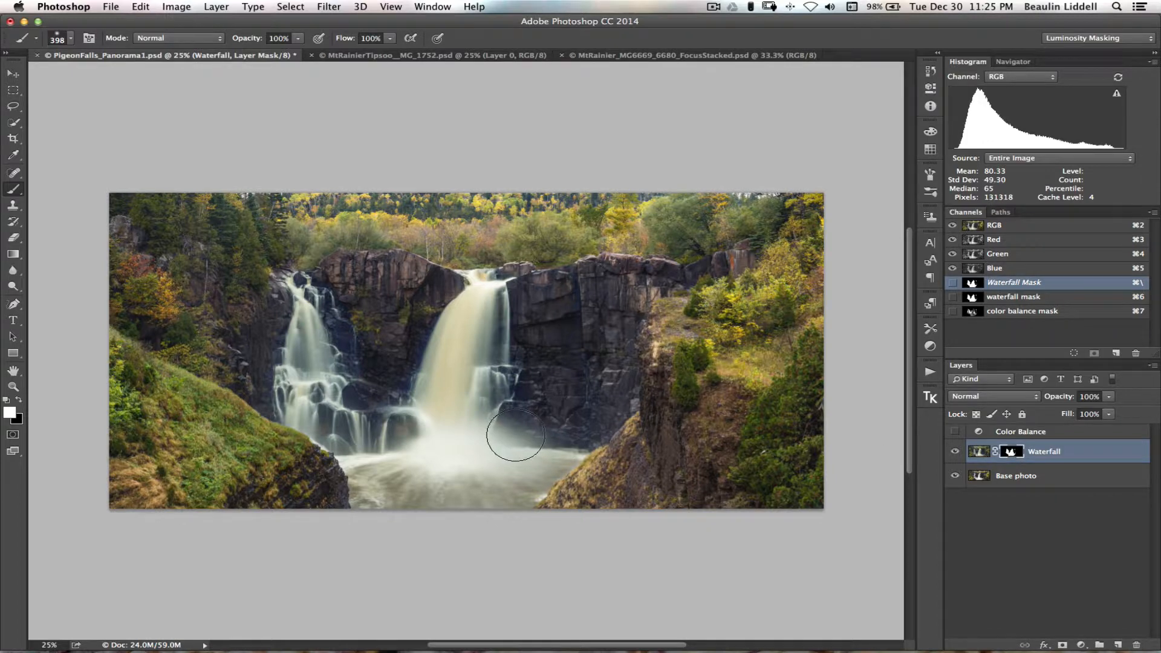
Show the Color Balance layer and give it a layer mask made from the saved color balance mask channel.
{"action": "left_click", "coordinate": [12, 74]}
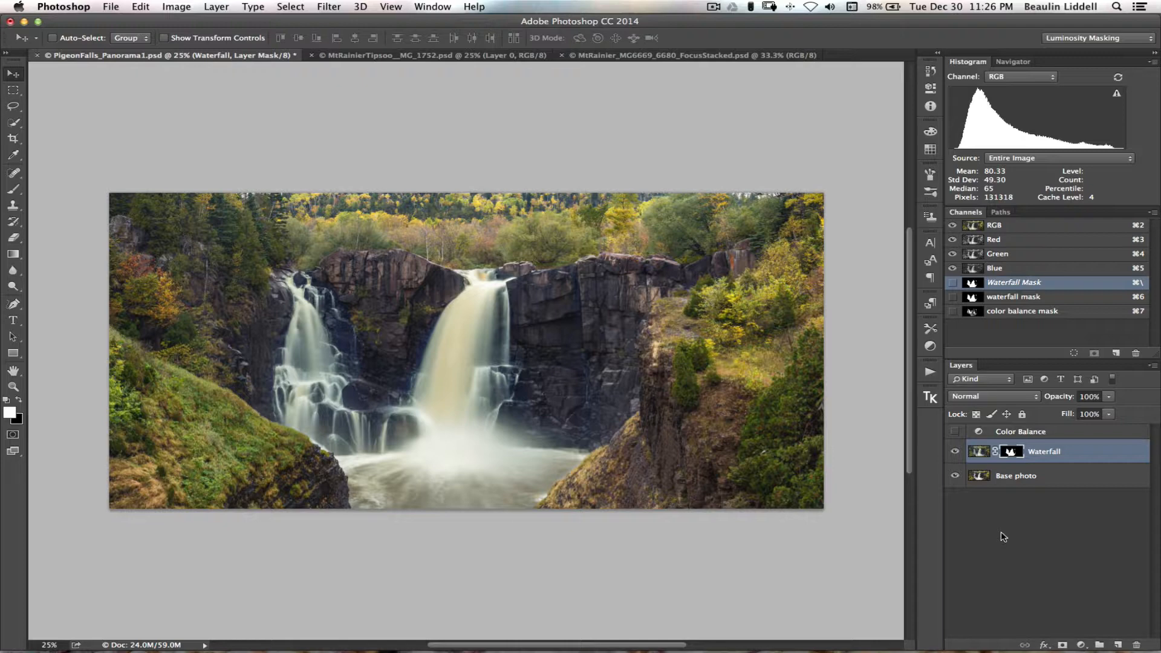
{"action": "left_click", "coordinate": [1009, 434]}
{"action": "left_click", "coordinate": [955, 431]}
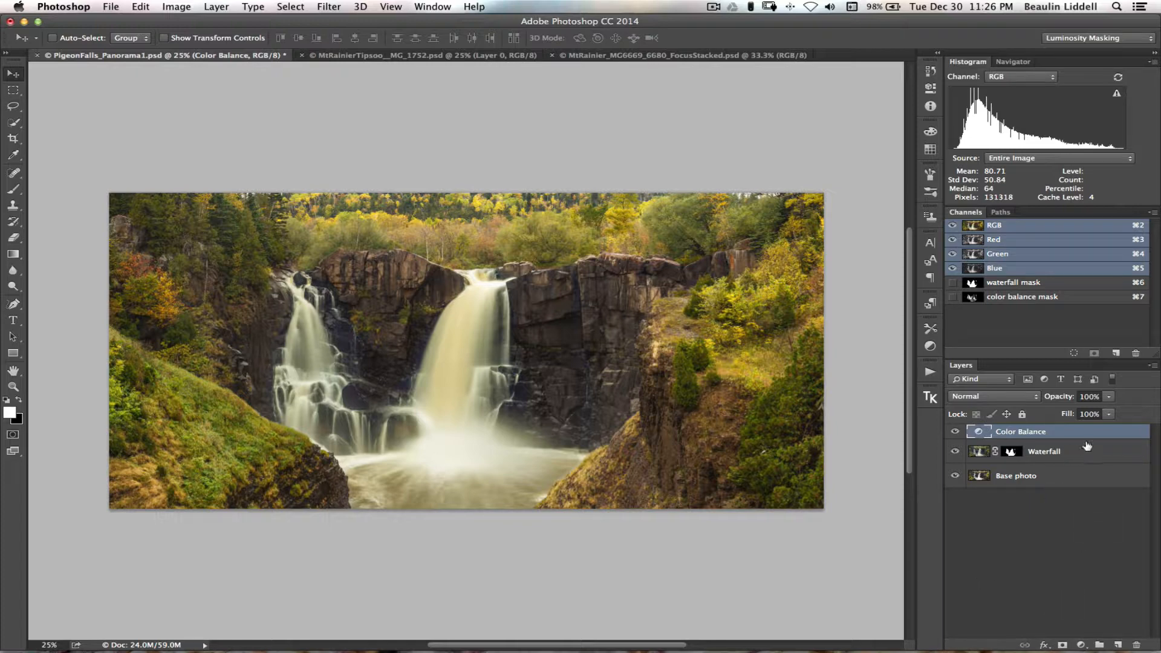
{"action": "left_click", "coordinate": [972, 299], "text": "super"}
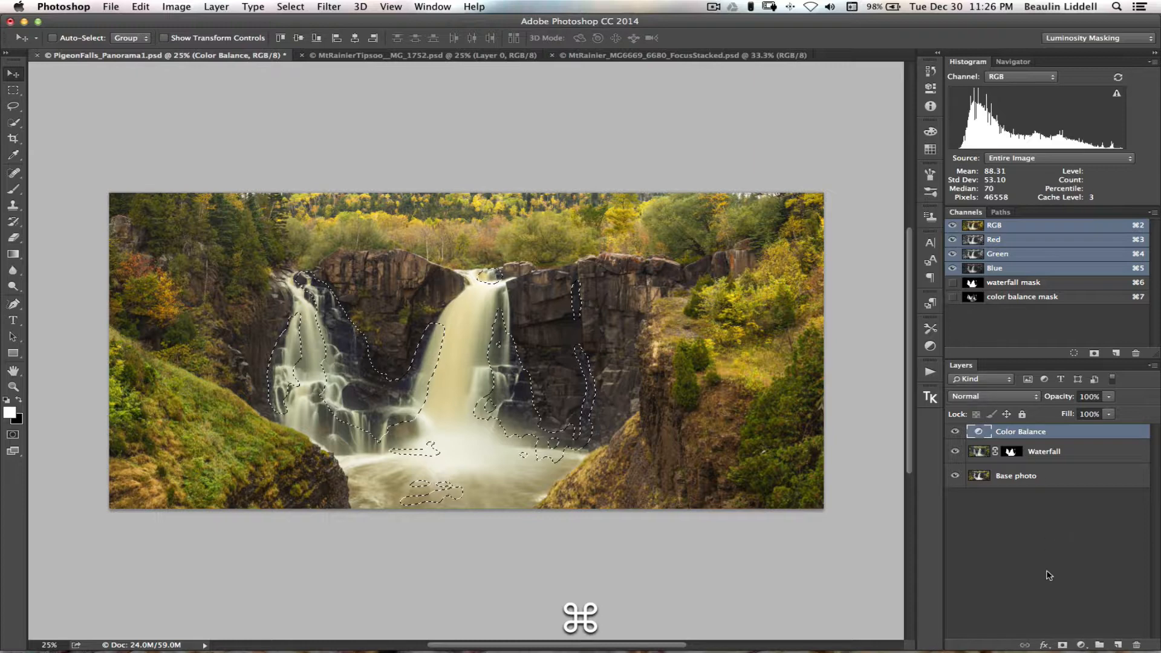
{"action": "left_click", "coordinate": [1062, 644]}
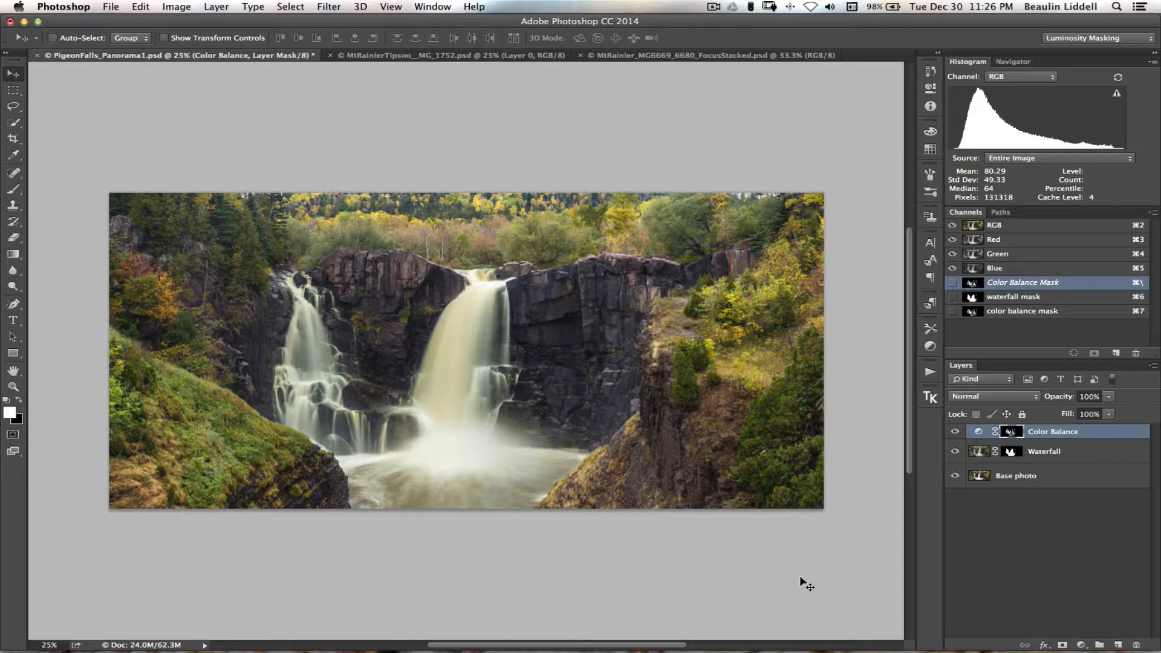
Examine the Color Balance layer's mask on its own in black and white, and return to the full image view.
{"action": "left_click", "coordinate": [1009, 433], "text": "alt"}
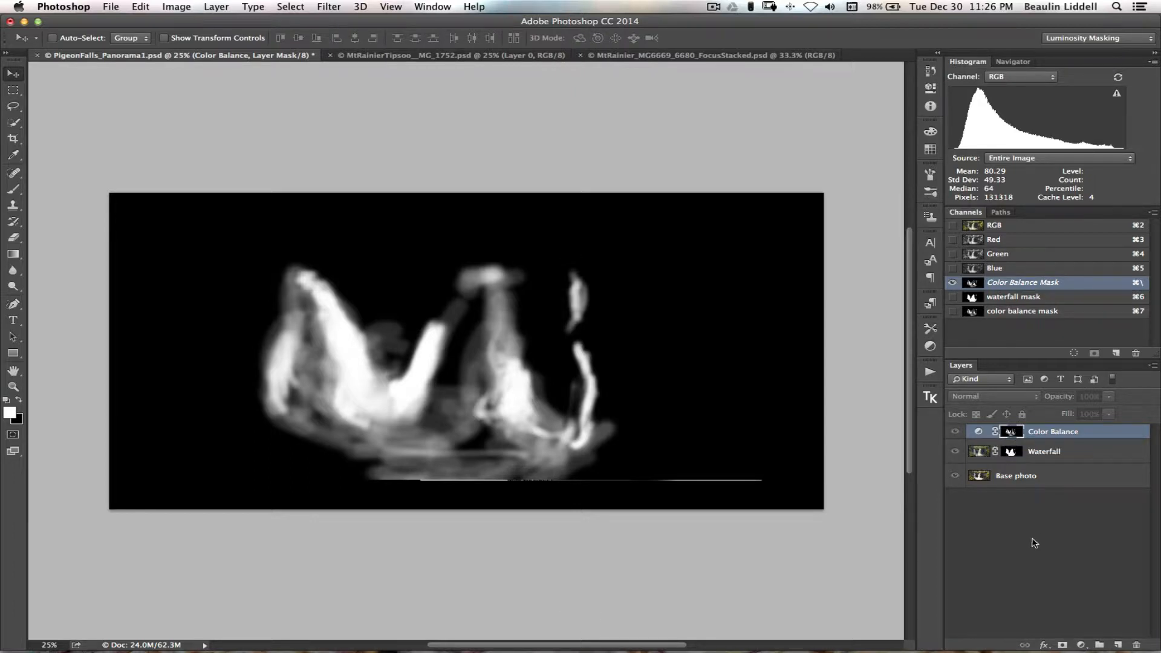
{"action": "key", "text": "alt"}
{"action": "left_click", "coordinate": [1014, 433], "text": "alt"}
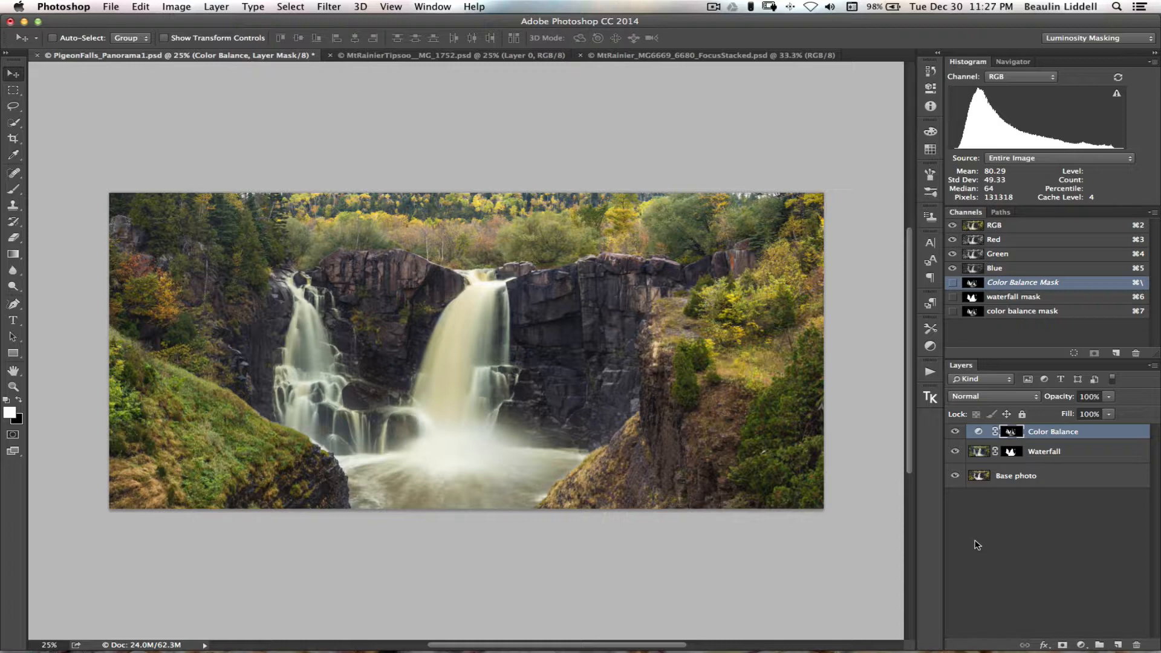
Close PigeonFalls_Panorama1.psd without saving the changes.
{"action": "key", "text": "super+w"}
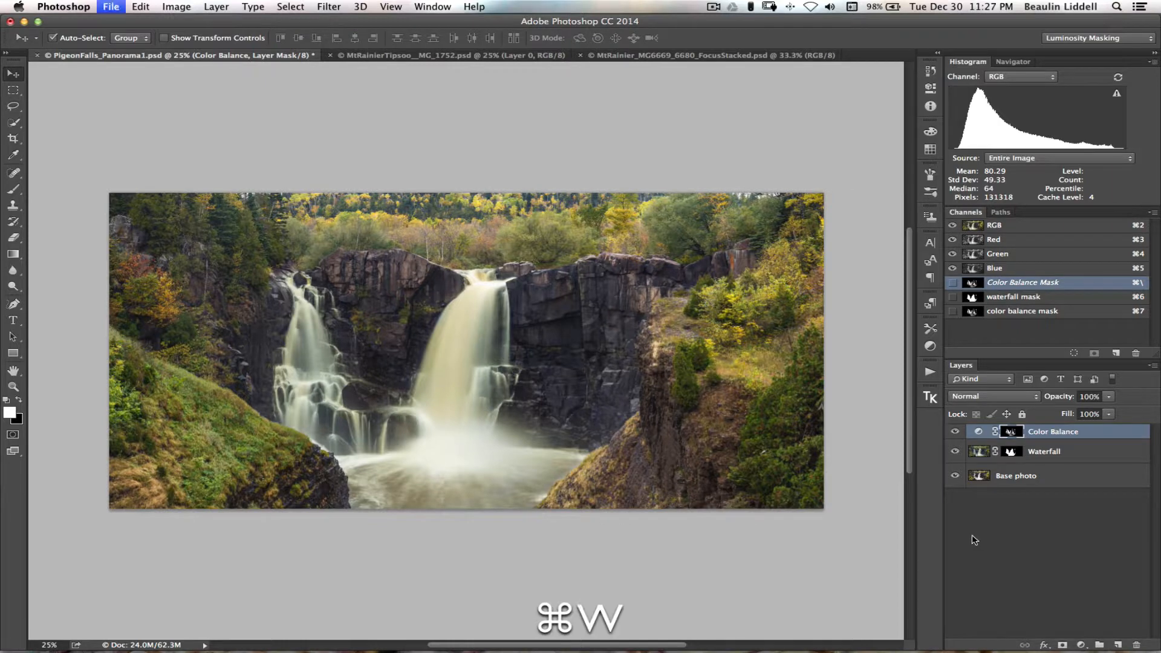
{"action": "left_click", "coordinate": [511, 231]}
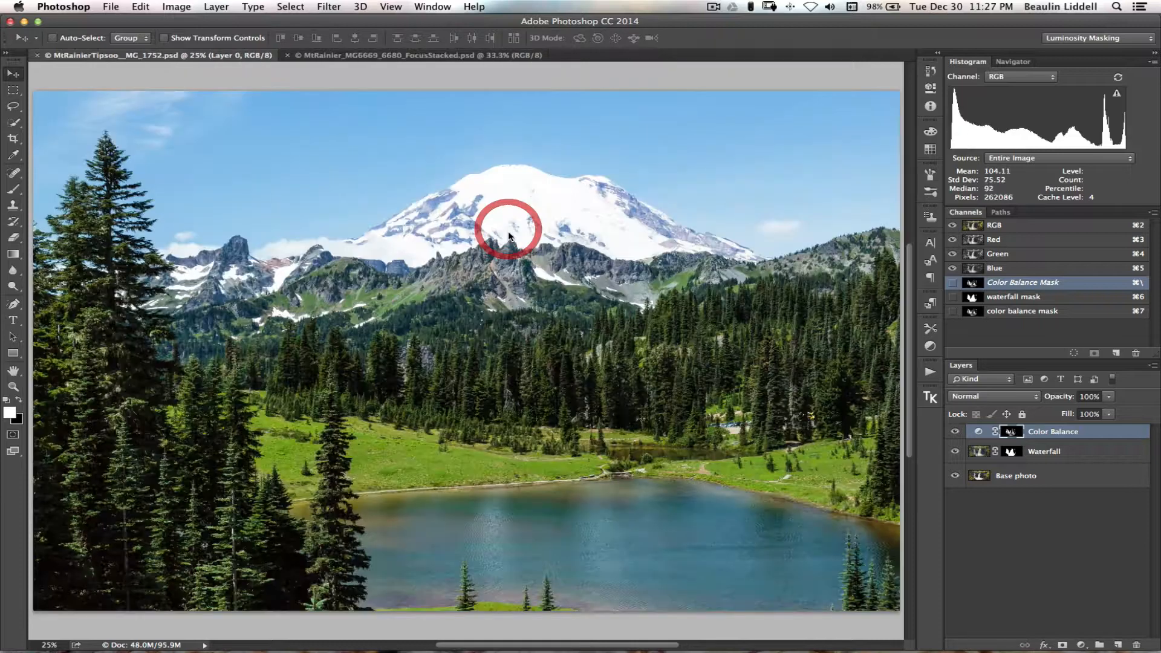
Add a white layer mask to Layer 0, paint the sky and snowy peak black at 398 px, and compare with Layer 0 hidden.
{"action": "left_click", "coordinate": [1062, 646]}
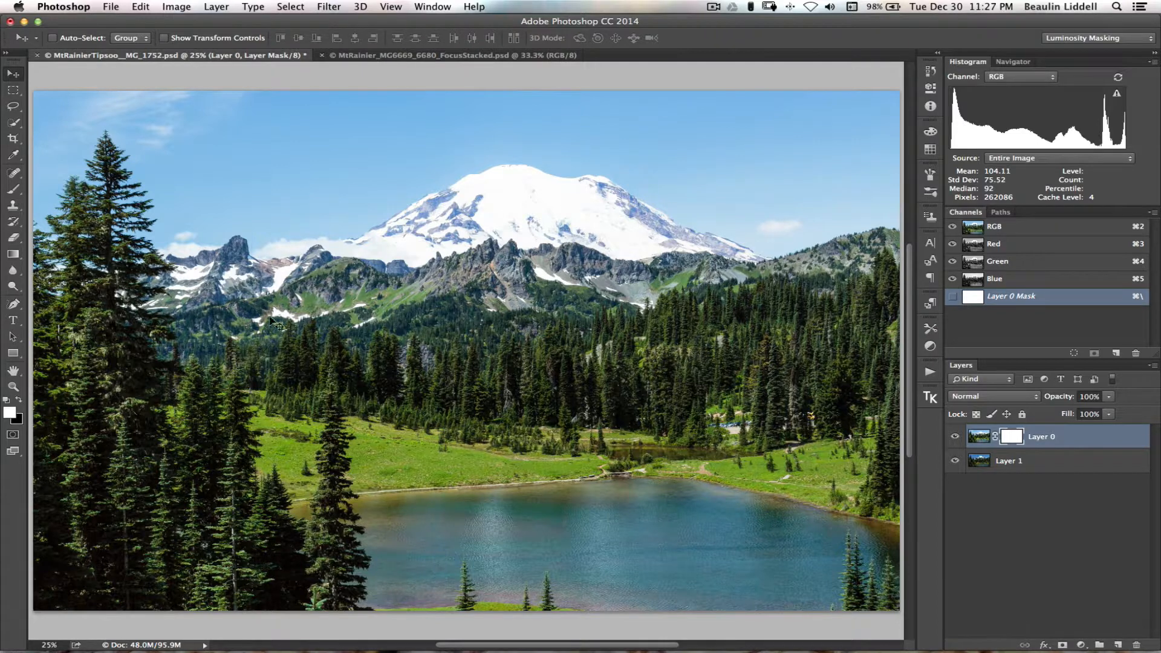
{"action": "left_click", "coordinate": [13, 190]}
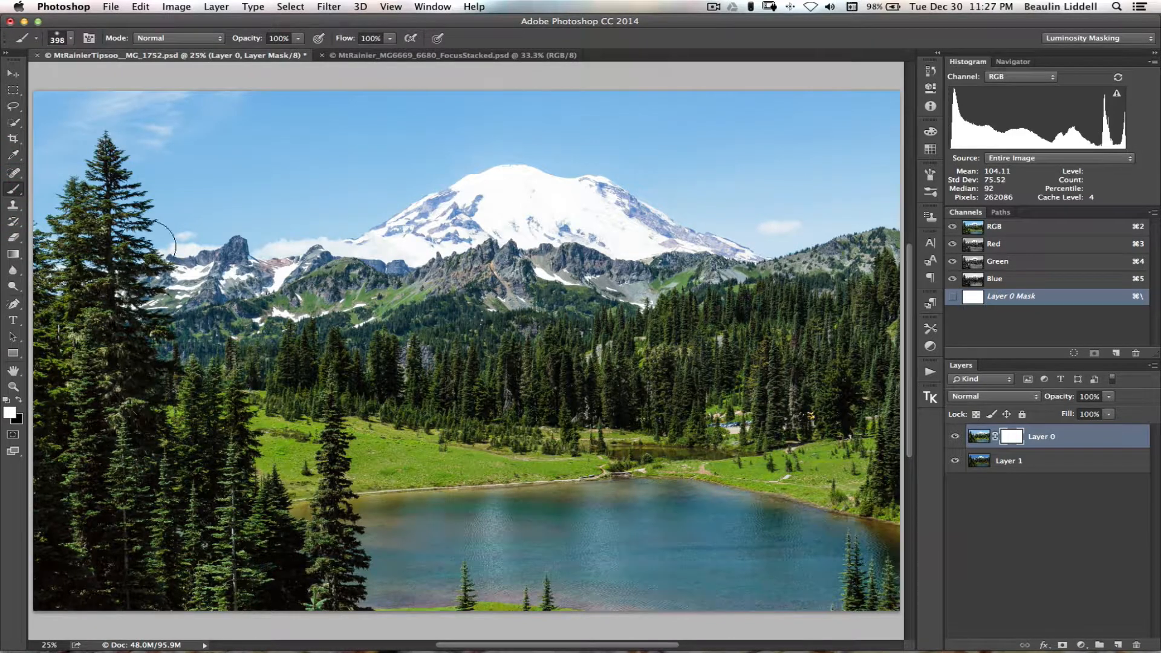
{"action": "left_click", "coordinate": [1014, 439]}
{"action": "key", "text": "x"}
{"action": "mouse_move", "coordinate": [130, 112]}
{"action": "left_mouse_down"}
{"action": "mouse_move", "coordinate": [96, 109]}
{"action": "mouse_move", "coordinate": [375, 108]}
{"action": "mouse_move", "coordinate": [8, 110]}
{"action": "mouse_move", "coordinate": [837, 98]}
{"action": "mouse_move", "coordinate": [4, 106]}
{"action": "mouse_move", "coordinate": [802, 106]}
{"action": "mouse_move", "coordinate": [707, 107]}
{"action": "mouse_move", "coordinate": [889, 120]}
{"action": "mouse_move", "coordinate": [835, 103]}
{"action": "mouse_move", "coordinate": [884, 99]}
{"action": "mouse_move", "coordinate": [798, 122]}
{"action": "mouse_move", "coordinate": [819, 138]}
{"action": "mouse_move", "coordinate": [619, 123]}
{"action": "mouse_move", "coordinate": [12, 114]}
{"action": "mouse_move", "coordinate": [212, 138]}
{"action": "mouse_move", "coordinate": [351, 136]}
{"action": "mouse_move", "coordinate": [328, 148]}
{"action": "mouse_move", "coordinate": [627, 134]}
{"action": "mouse_move", "coordinate": [421, 166]}
{"action": "mouse_move", "coordinate": [725, 166]}
{"action": "mouse_move", "coordinate": [461, 184]}
{"action": "mouse_move", "coordinate": [659, 184]}
{"action": "mouse_move", "coordinate": [326, 196]}
{"action": "mouse_move", "coordinate": [509, 193]}
{"action": "mouse_move", "coordinate": [259, 188]}
{"action": "mouse_move", "coordinate": [197, 177]}
{"action": "mouse_move", "coordinate": [292, 161]}
{"action": "mouse_move", "coordinate": [67, 153]}
{"action": "mouse_move", "coordinate": [178, 139]}
{"action": "mouse_move", "coordinate": [104, 132]}
{"action": "mouse_move", "coordinate": [48, 146]}
{"action": "mouse_move", "coordinate": [45, 116]}
{"action": "mouse_move", "coordinate": [353, 98]}
{"action": "mouse_move", "coordinate": [764, 99]}
{"action": "mouse_move", "coordinate": [780, 155]}
{"action": "mouse_move", "coordinate": [884, 169]}
{"action": "mouse_move", "coordinate": [834, 167]}
{"action": "mouse_move", "coordinate": [841, 143]}
{"action": "mouse_move", "coordinate": [896, 124]}
{"action": "mouse_move", "coordinate": [731, 192]}
{"action": "mouse_move", "coordinate": [777, 203]}
{"action": "mouse_move", "coordinate": [746, 216]}
{"action": "mouse_move", "coordinate": [793, 205]}
{"action": "mouse_move", "coordinate": [532, 190]}
{"action": "mouse_move", "coordinate": [139, 233]}
{"action": "mouse_move", "coordinate": [67, 205]}
{"action": "mouse_move", "coordinate": [102, 162]}
{"action": "mouse_move", "coordinate": [58, 181]}
{"action": "mouse_move", "coordinate": [280, 210]}
{"action": "mouse_move", "coordinate": [243, 216]}
{"action": "mouse_move", "coordinate": [639, 173]}
{"action": "mouse_move", "coordinate": [482, 146]}
{"action": "mouse_move", "coordinate": [702, 129]}
{"action": "mouse_move", "coordinate": [506, 106]}
{"action": "mouse_move", "coordinate": [269, 124]}
{"action": "mouse_move", "coordinate": [78, 120]}
{"action": "mouse_move", "coordinate": [171, 185]}
{"action": "mouse_move", "coordinate": [549, 186]}
{"action": "mouse_move", "coordinate": [643, 163]}
{"action": "mouse_move", "coordinate": [405, 181]}
{"action": "mouse_move", "coordinate": [796, 182]}
{"action": "mouse_move", "coordinate": [806, 198]}
{"action": "mouse_move", "coordinate": [791, 202]}
{"action": "mouse_move", "coordinate": [885, 194]}
{"action": "mouse_move", "coordinate": [761, 207]}
{"action": "mouse_move", "coordinate": [742, 197]}
{"action": "mouse_move", "coordinate": [754, 208]}
{"action": "mouse_move", "coordinate": [865, 194]}
{"action": "mouse_move", "coordinate": [806, 187]}
{"action": "mouse_move", "coordinate": [868, 142]}
{"action": "mouse_move", "coordinate": [878, 155]}
{"action": "mouse_move", "coordinate": [872, 110]}
{"action": "mouse_move", "coordinate": [876, 128]}
{"action": "mouse_move", "coordinate": [759, 210]}
{"action": "mouse_move", "coordinate": [801, 218]}
{"action": "mouse_move", "coordinate": [752, 228]}
{"action": "mouse_move", "coordinate": [868, 189]}
{"action": "mouse_move", "coordinate": [830, 214]}
{"action": "mouse_move", "coordinate": [774, 220]}
{"action": "mouse_move", "coordinate": [886, 194]}
{"action": "mouse_move", "coordinate": [900, 208]}
{"action": "mouse_move", "coordinate": [829, 202]}
{"action": "mouse_move", "coordinate": [795, 223]}
{"action": "mouse_move", "coordinate": [733, 233]}
{"action": "mouse_move", "coordinate": [744, 234]}
{"action": "mouse_move", "coordinate": [715, 223]}
{"action": "mouse_move", "coordinate": [519, 220]}
{"action": "mouse_move", "coordinate": [547, 215]}
{"action": "mouse_move", "coordinate": [408, 247]}
{"action": "mouse_move", "coordinate": [364, 226]}
{"action": "left_mouse_up"}
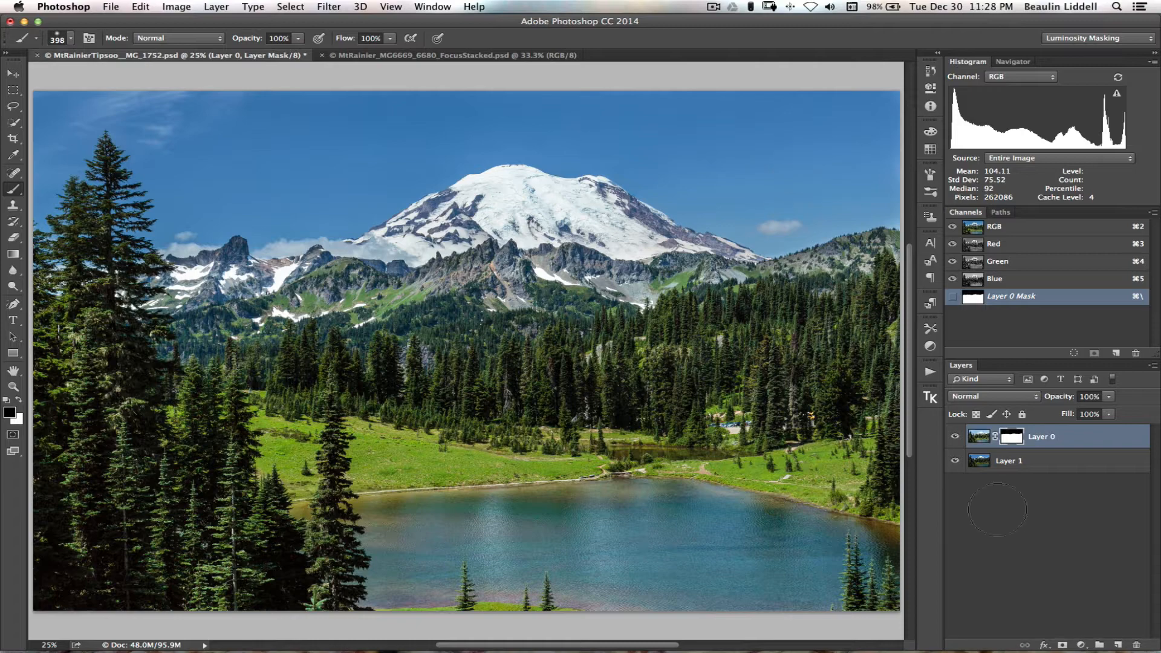
{"action": "left_click", "coordinate": [955, 438]}
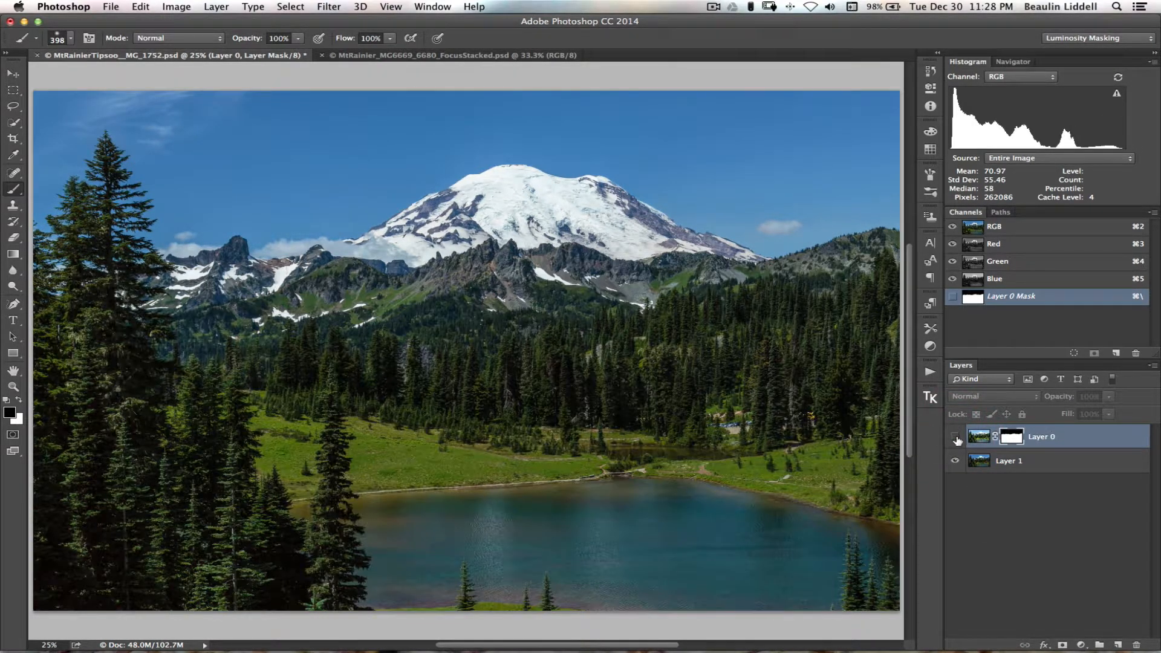
{"action": "left_click", "coordinate": [956, 438]}
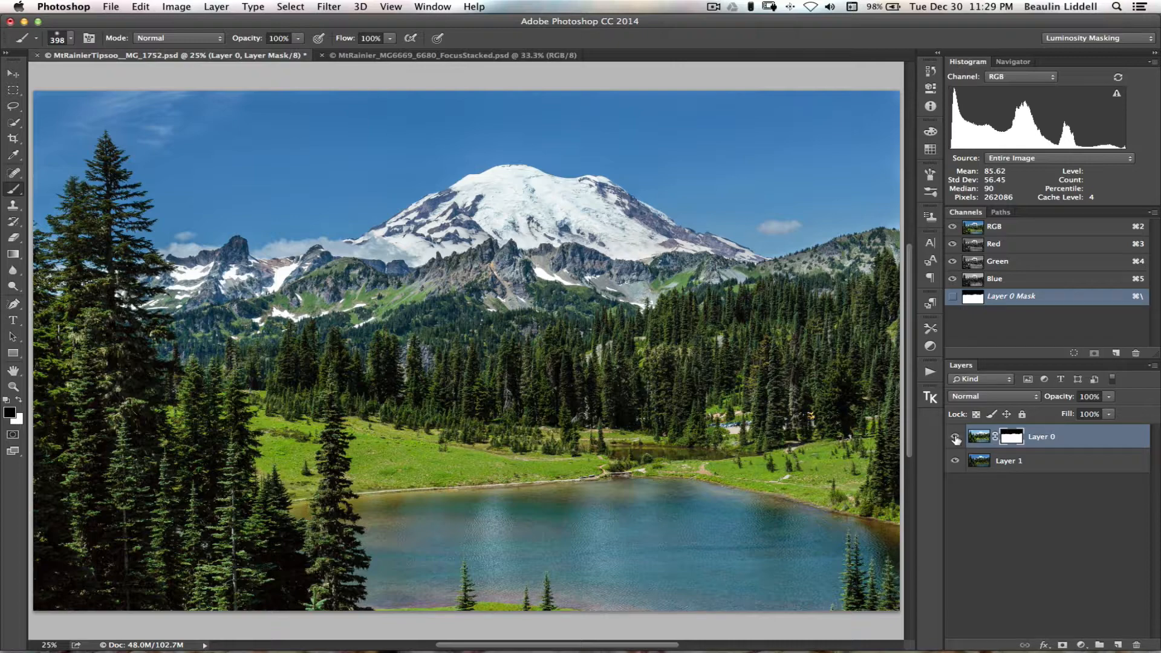
View the Layer 0 mask on its own and paint the leftover grey patches in the sky area solid black.
{"action": "key", "text": "alt"}
{"action": "left_click", "coordinate": [1008, 440], "text": "alt"}
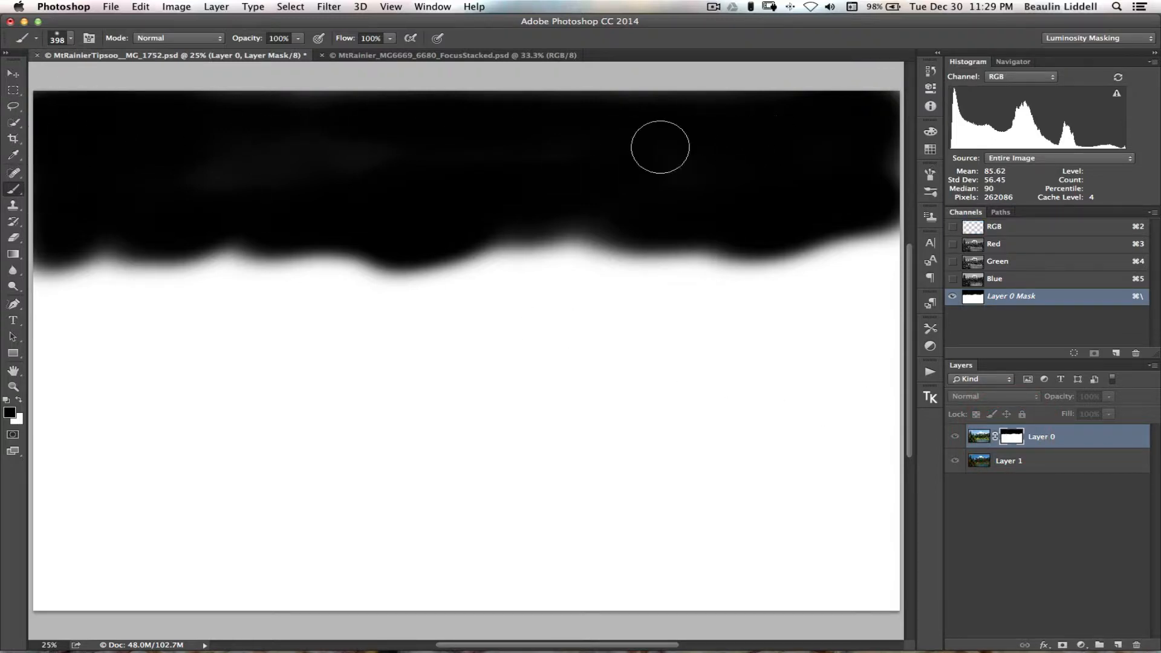
{"action": "left_click_drag", "start_coordinate": [278, 154], "coordinate": [200, 182]}
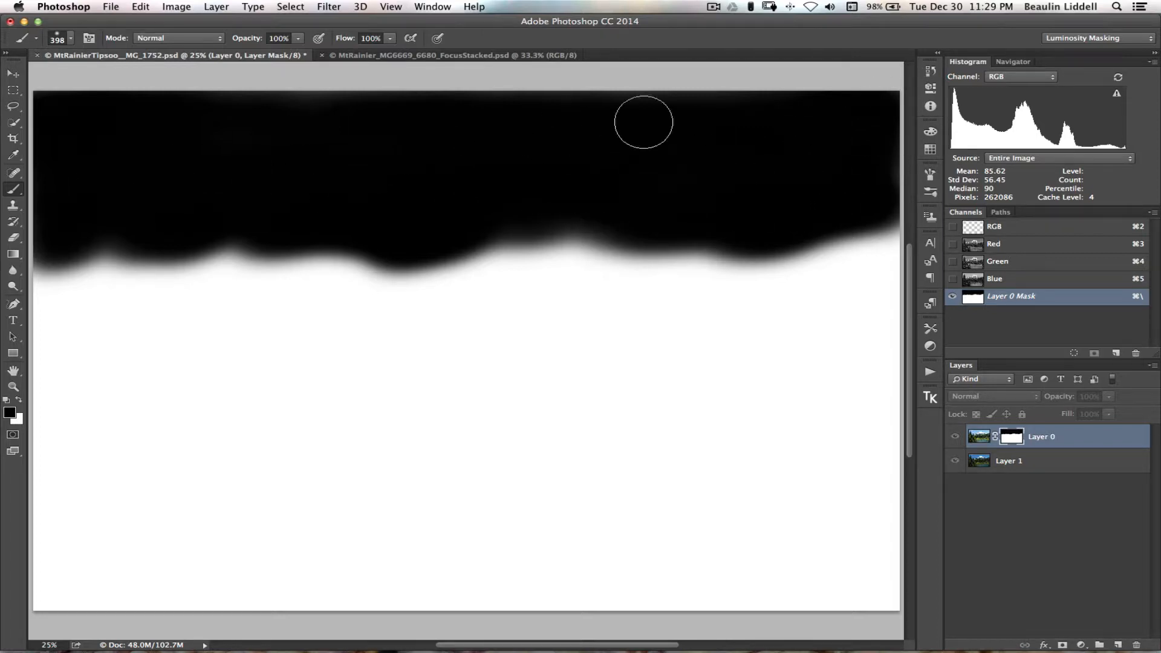
{"action": "left_click", "coordinate": [1012, 438], "text": "alt"}
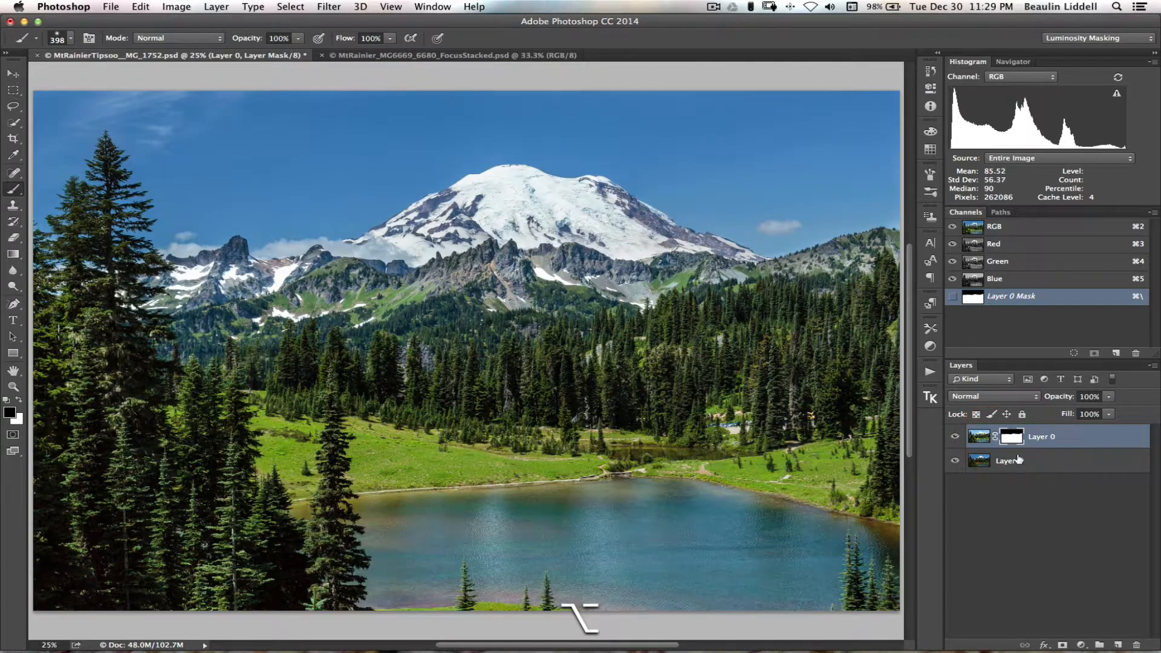
Replace the painted mask on Layer 0 with a fresh white layer mask.
{"action": "right_click", "coordinate": [1027, 442]}
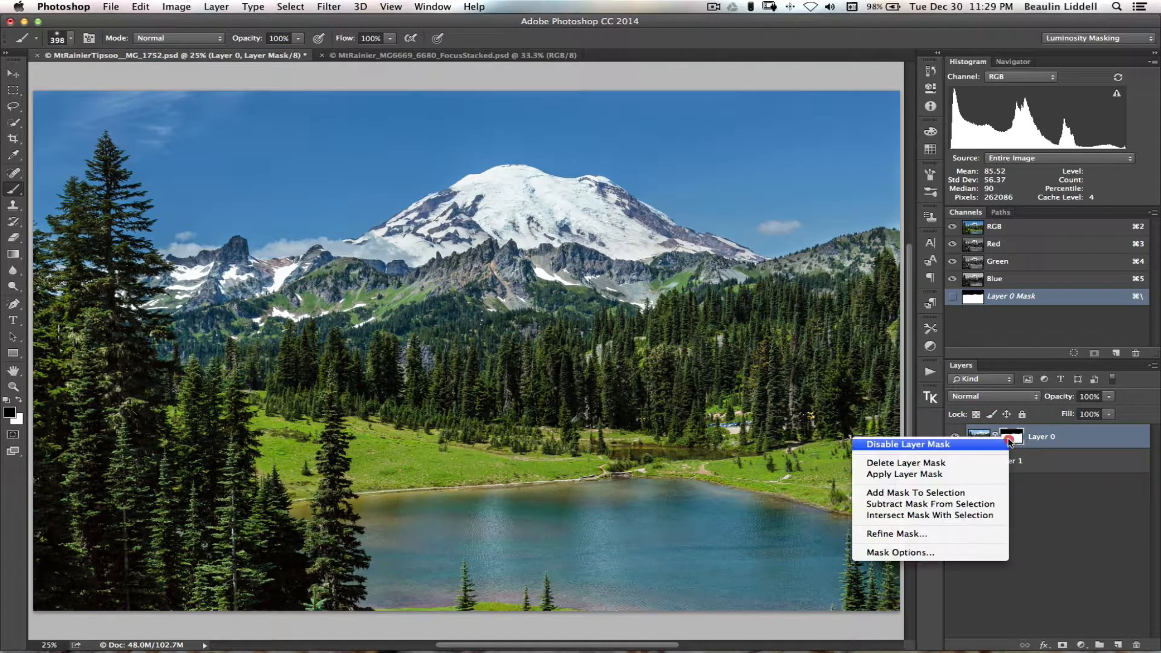
{"action": "left_click", "coordinate": [985, 463]}
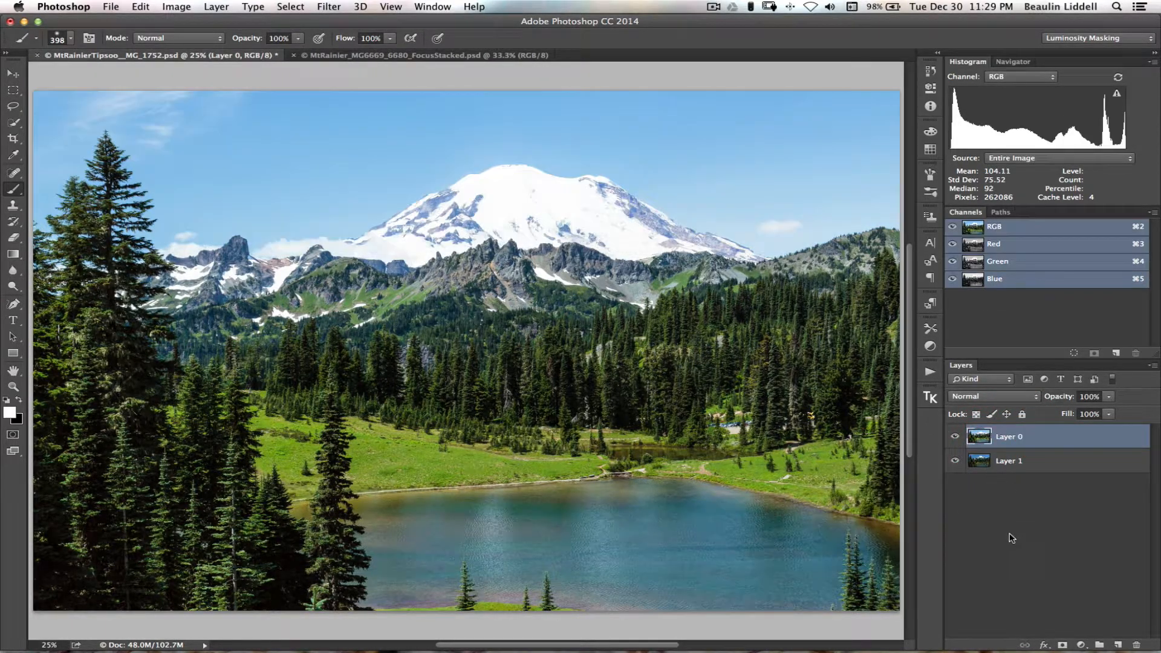
{"action": "left_click", "coordinate": [1061, 646]}
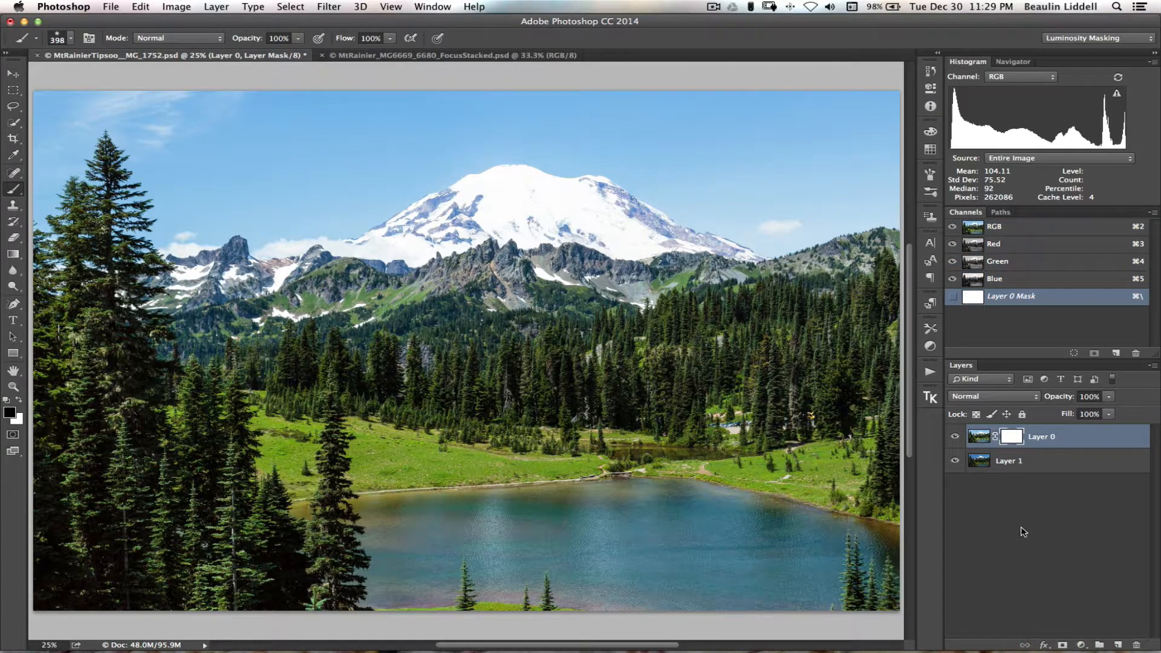
Draw a short, straight downward black-to-white linear gradient on the Layer 0 mask, across the rocky ridge below the snowy peak.
{"action": "left_click", "coordinate": [14, 254]}
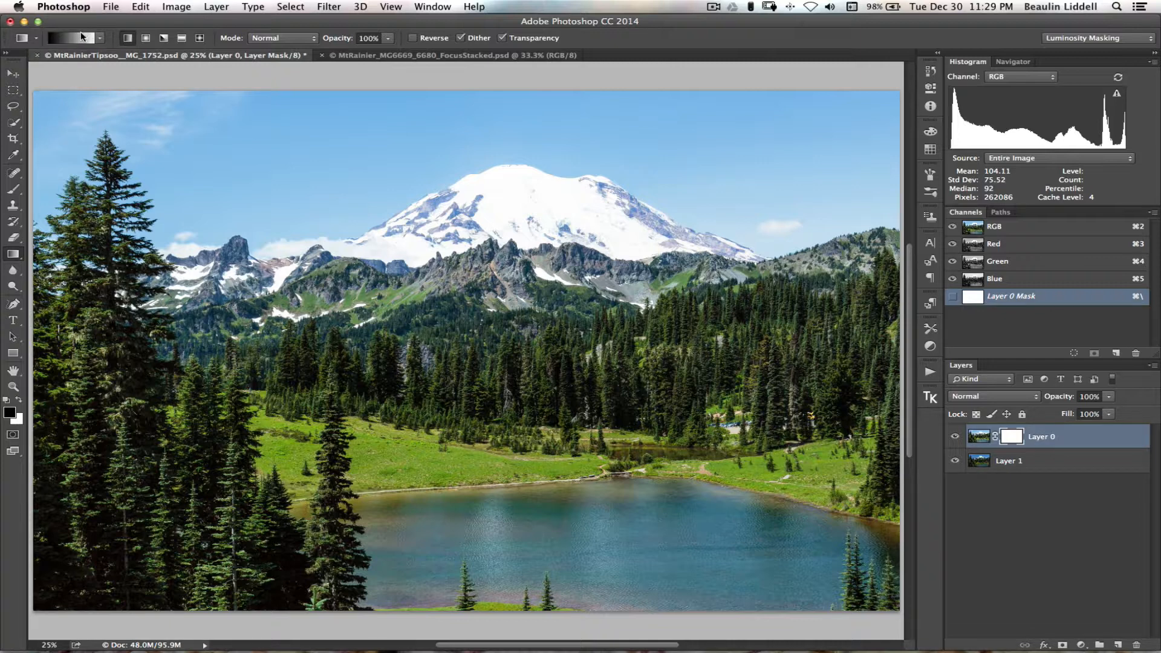
{"action": "key", "text": "x"}
{"action": "key", "text": "x"}
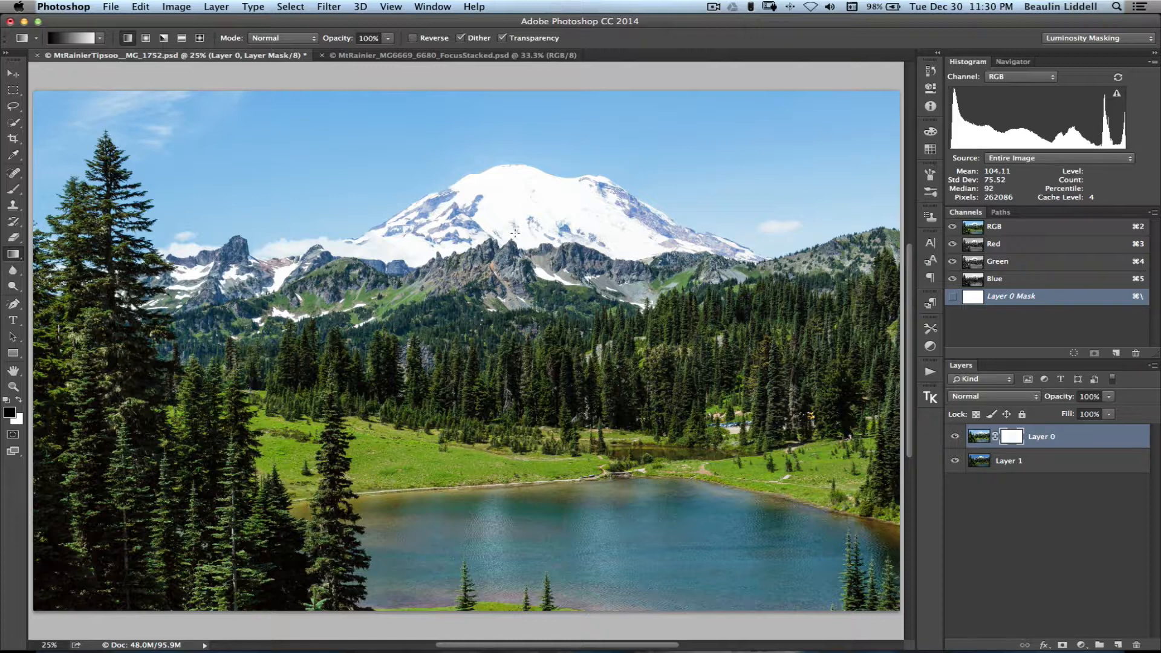
{"action": "key", "text": "shift"}
{"action": "left_click_drag", "start_coordinate": [524, 232], "coordinate": [522, 290]}
{"action": "left_click_drag", "start_coordinate": [522, 289], "coordinate": [524, 290]}
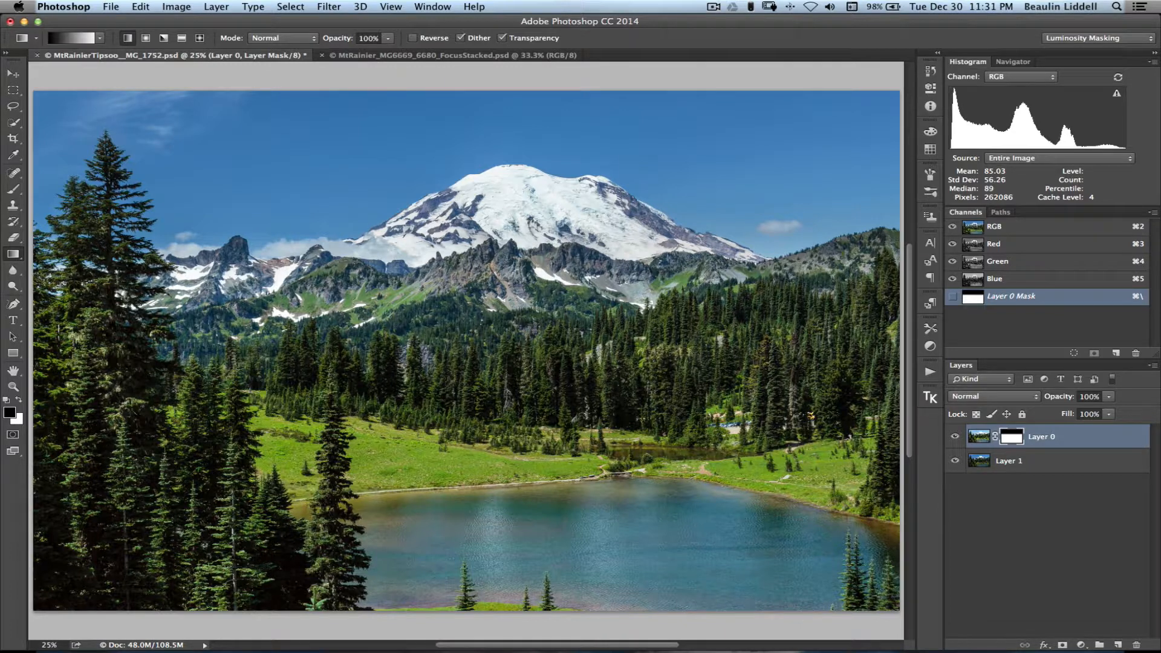
Touch up the Layer 0 mask with a black 398 px brush around the tall trees, and close the photo without saving it.
{"action": "left_click", "coordinate": [13, 189]}
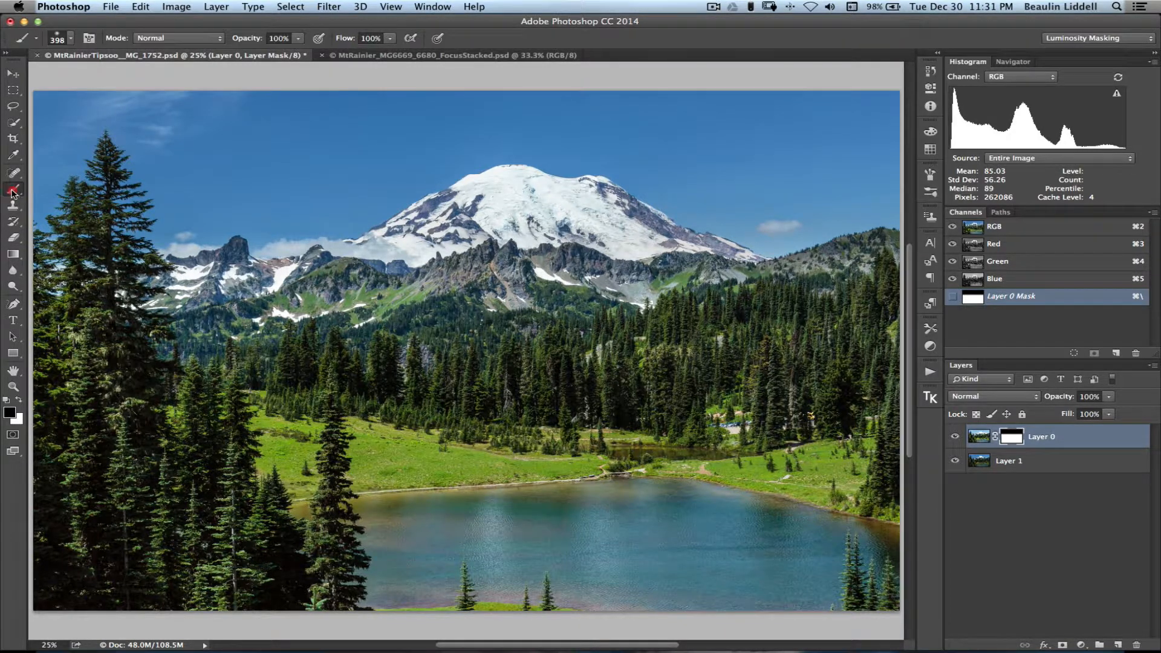
{"action": "left_click_drag", "start_coordinate": [60, 252], "coordinate": [50, 255]}
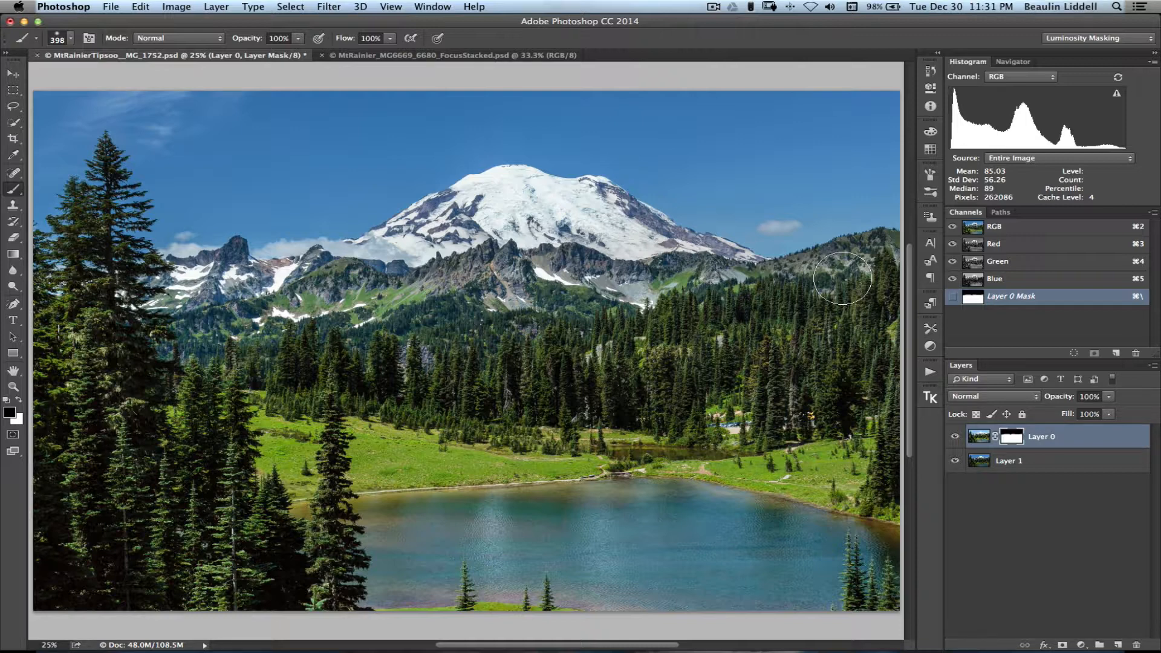
{"action": "key", "text": "super+w"}
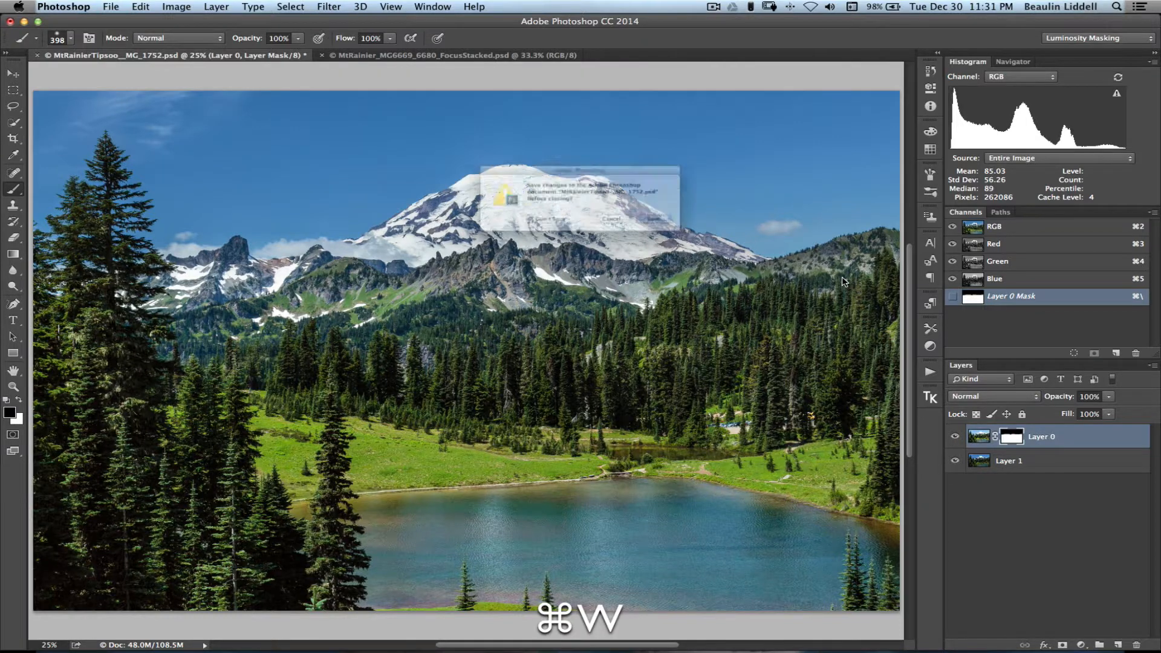
{"action": "left_click", "coordinate": [513, 231]}
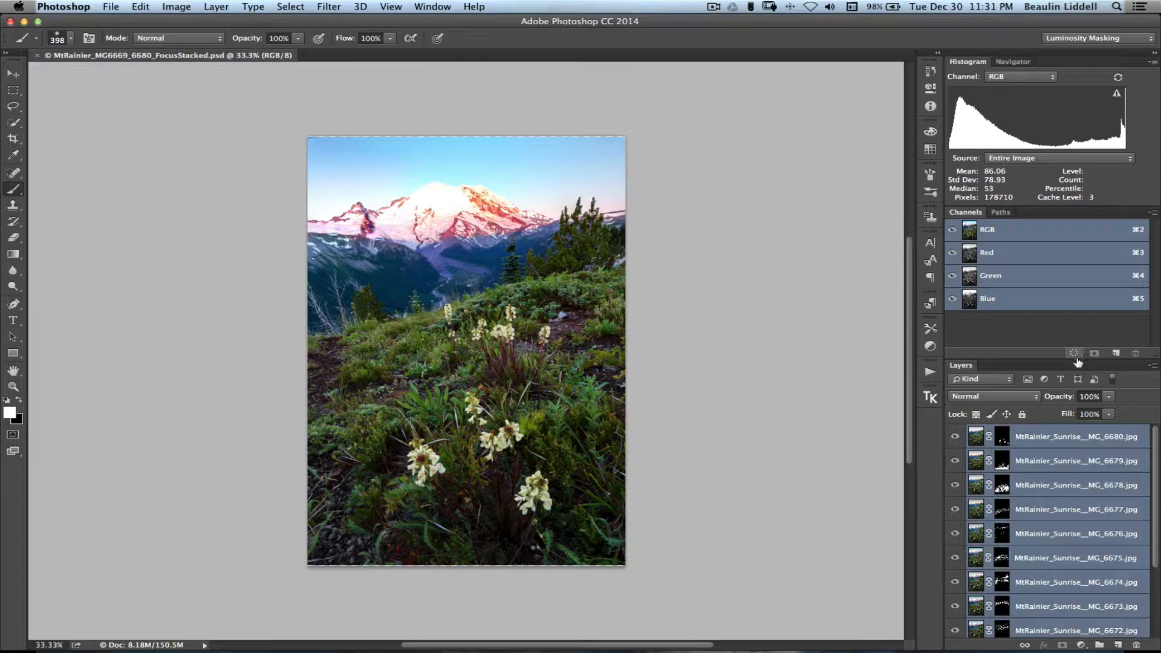
Enlarge the layer list of the focus-stacked sunrise photo and merge all the selected masked layers into one.
{"action": "left_click_drag", "start_coordinate": [1060, 359], "coordinate": [1055, 267]}
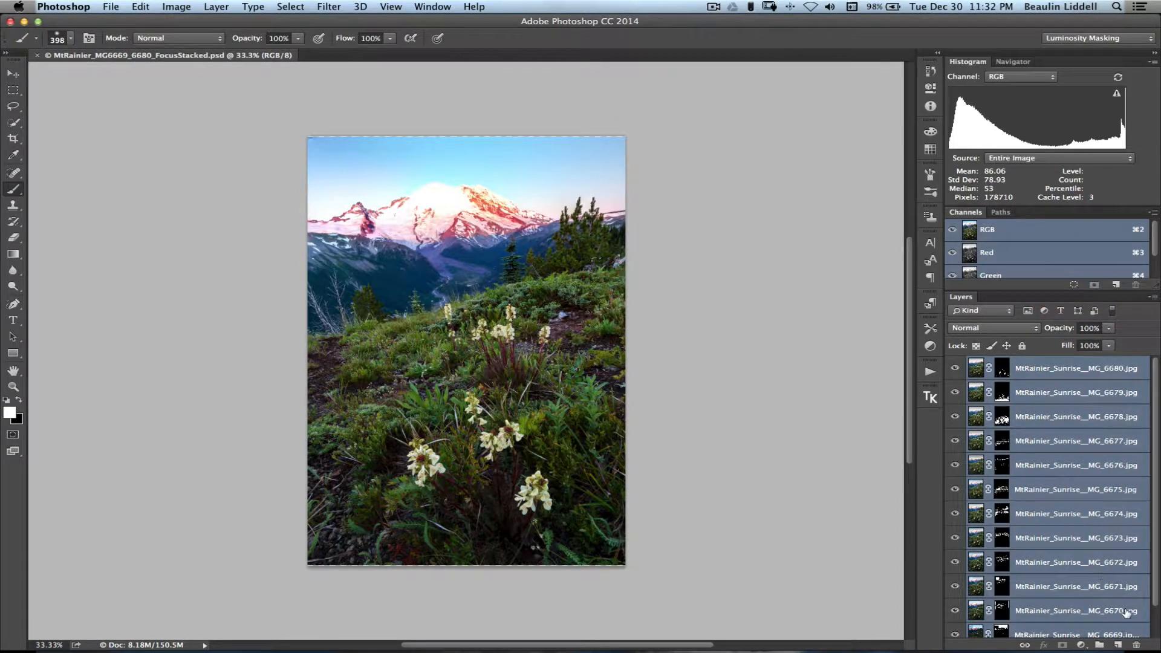
{"action": "left_click", "coordinate": [1153, 623]}
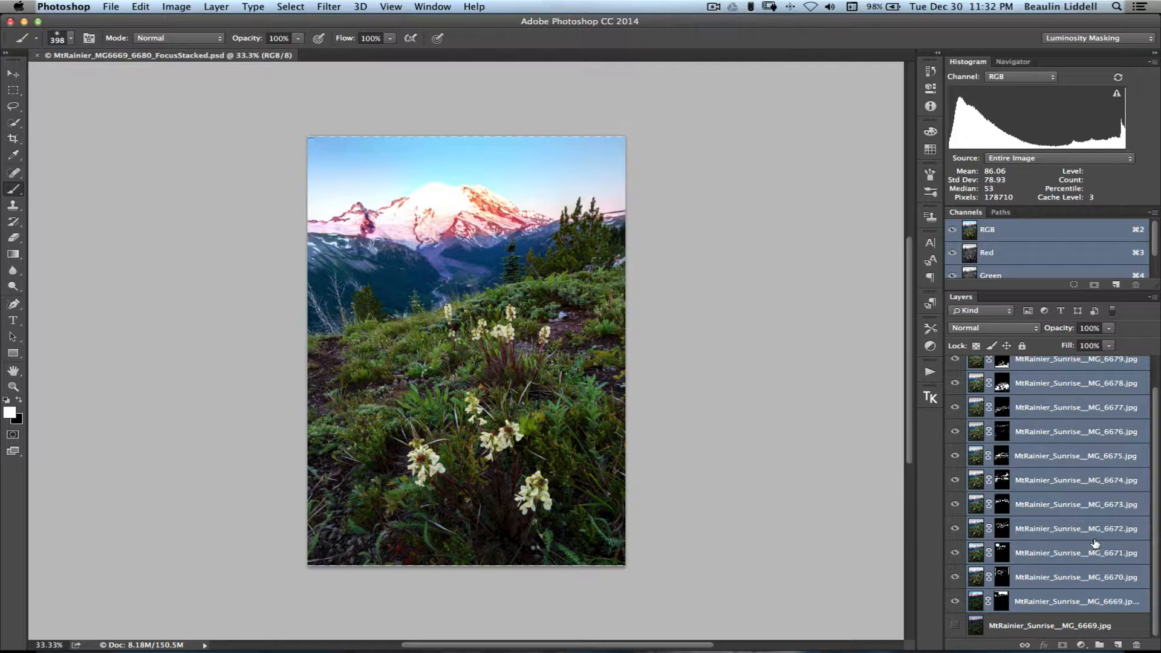
{"action": "key", "text": "super+e"}
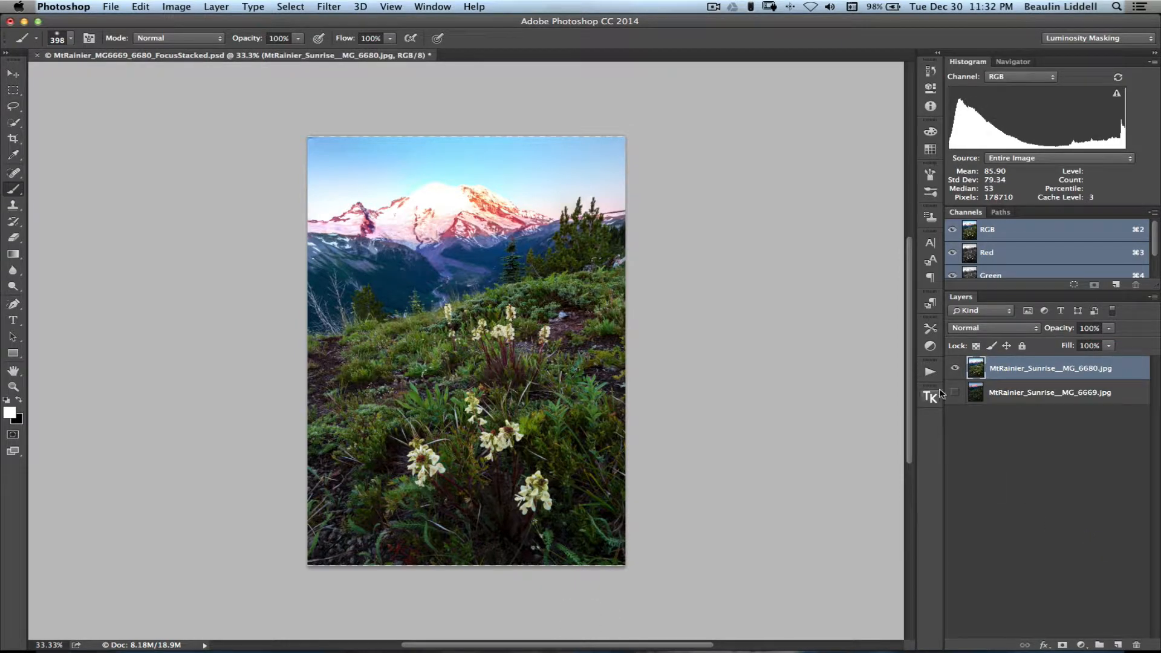
Show the darker MtRainier_Sunrise__MG_6669.jpg layer on its own, and turn the merged MG_6680 layer back on above it.
{"action": "left_click", "coordinate": [955, 369]}
{"action": "left_click", "coordinate": [953, 392]}
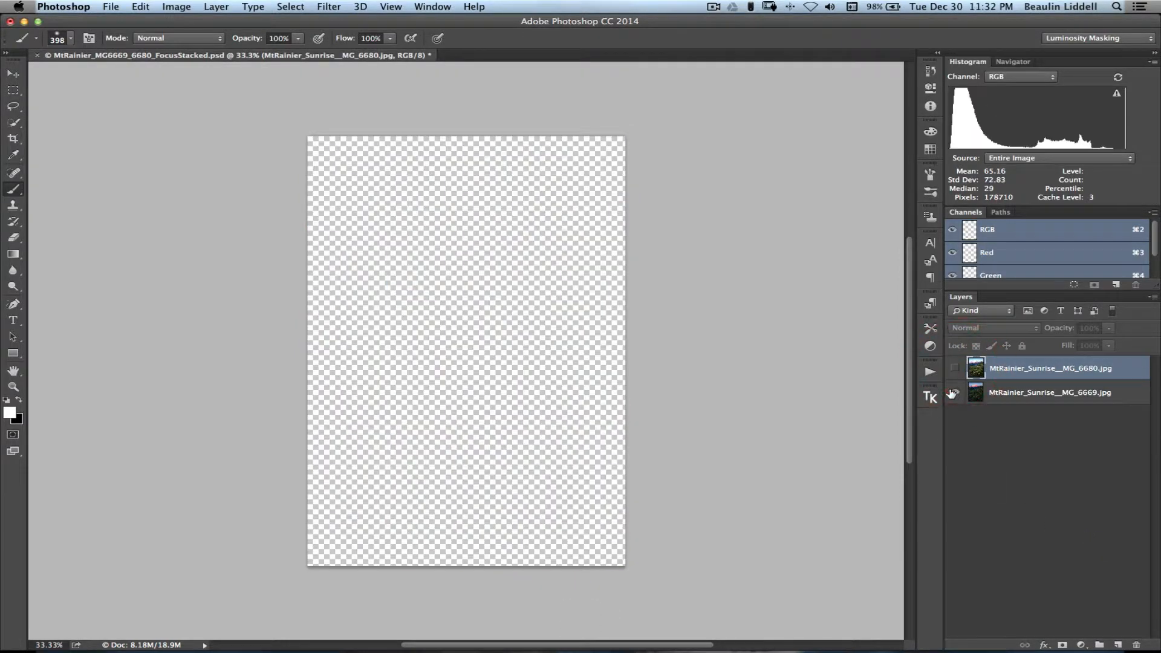
{"action": "left_click", "coordinate": [954, 393]}
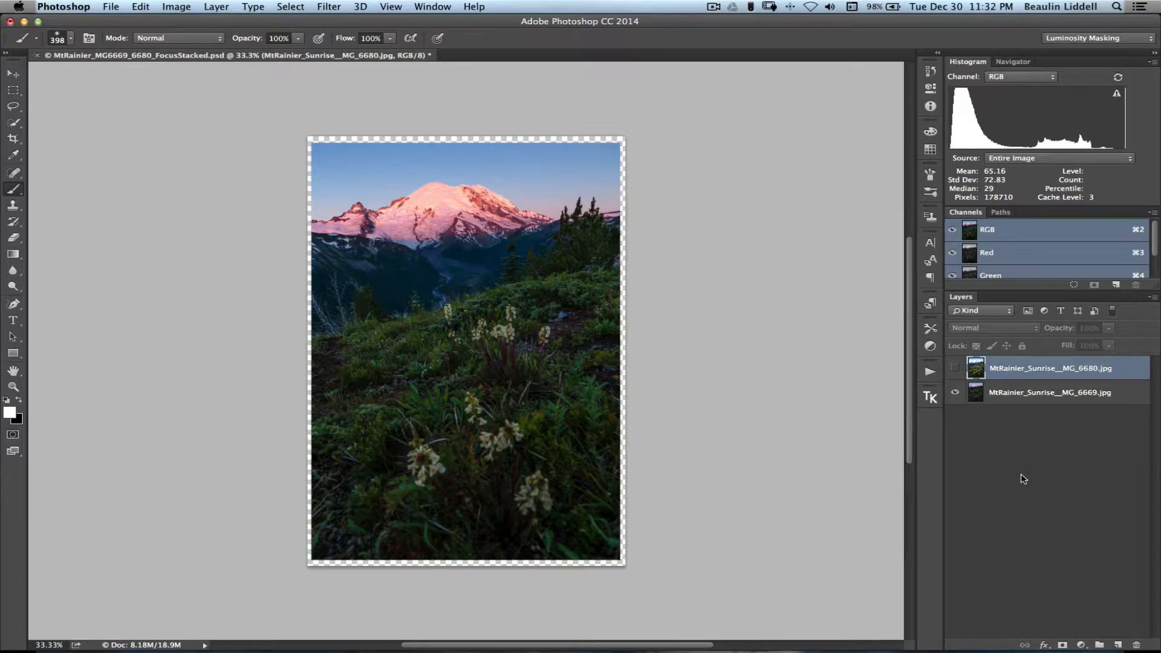
{"action": "left_click", "coordinate": [955, 368]}
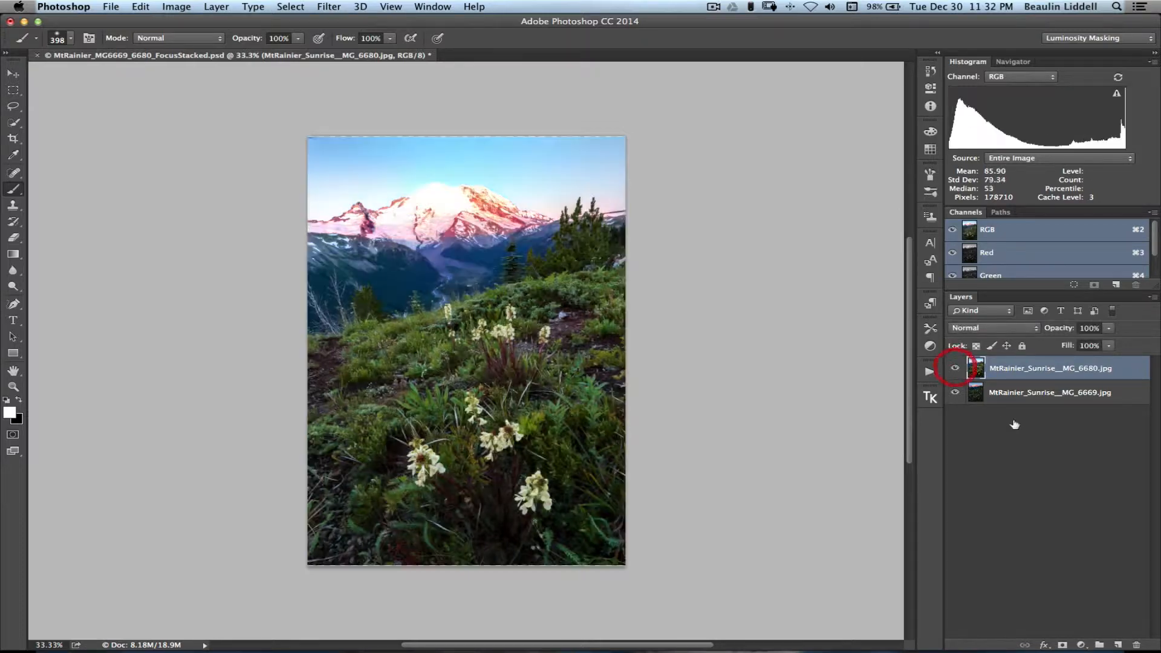
Add a white layer mask to the merged MG_6680 layer and paint the sky and sunlit mountain black with a 174 px brush.
{"action": "left_click", "coordinate": [1063, 643]}
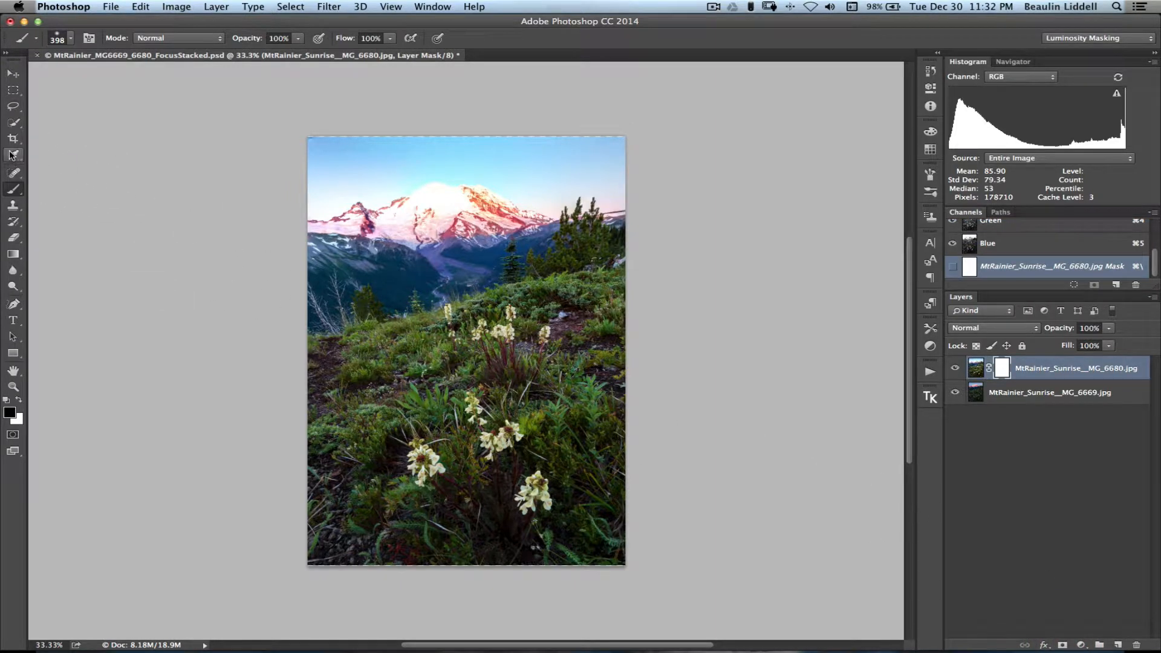
{"action": "left_click", "coordinate": [15, 190]}
{"action": "left_click_drag", "start_coordinate": [500, 266], "coordinate": [476, 270]}
{"action": "mouse_move", "coordinate": [424, 150]}
{"action": "left_mouse_down"}
{"action": "mouse_move", "coordinate": [482, 146]}
{"action": "mouse_move", "coordinate": [276, 147]}
{"action": "mouse_move", "coordinate": [629, 153]}
{"action": "mouse_move", "coordinate": [284, 149]}
{"action": "mouse_move", "coordinate": [609, 167]}
{"action": "mouse_move", "coordinate": [285, 165]}
{"action": "mouse_move", "coordinate": [593, 167]}
{"action": "mouse_move", "coordinate": [349, 175]}
{"action": "mouse_move", "coordinate": [639, 166]}
{"action": "mouse_move", "coordinate": [315, 176]}
{"action": "mouse_move", "coordinate": [568, 183]}
{"action": "mouse_move", "coordinate": [267, 185]}
{"action": "mouse_move", "coordinate": [600, 188]}
{"action": "mouse_move", "coordinate": [402, 201]}
{"action": "mouse_move", "coordinate": [620, 180]}
{"action": "mouse_move", "coordinate": [336, 207]}
{"action": "mouse_move", "coordinate": [588, 199]}
{"action": "mouse_move", "coordinate": [317, 210]}
{"action": "mouse_move", "coordinate": [553, 209]}
{"action": "mouse_move", "coordinate": [469, 217]}
{"action": "mouse_move", "coordinate": [326, 216]}
{"action": "mouse_move", "coordinate": [610, 194]}
{"action": "mouse_move", "coordinate": [279, 197]}
{"action": "mouse_move", "coordinate": [581, 171]}
{"action": "mouse_move", "coordinate": [292, 171]}
{"action": "mouse_move", "coordinate": [679, 156]}
{"action": "mouse_move", "coordinate": [327, 158]}
{"action": "mouse_move", "coordinate": [484, 149]}
{"action": "mouse_move", "coordinate": [360, 154]}
{"action": "mouse_move", "coordinate": [662, 155]}
{"action": "mouse_move", "coordinate": [249, 182]}
{"action": "mouse_move", "coordinate": [639, 173]}
{"action": "mouse_move", "coordinate": [295, 203]}
{"action": "mouse_move", "coordinate": [584, 189]}
{"action": "mouse_move", "coordinate": [290, 210]}
{"action": "mouse_move", "coordinate": [570, 192]}
{"action": "mouse_move", "coordinate": [330, 192]}
{"action": "mouse_move", "coordinate": [622, 171]}
{"action": "mouse_move", "coordinate": [280, 176]}
{"action": "mouse_move", "coordinate": [606, 160]}
{"action": "mouse_move", "coordinate": [293, 156]}
{"action": "mouse_move", "coordinate": [606, 154]}
{"action": "mouse_move", "coordinate": [263, 174]}
{"action": "mouse_move", "coordinate": [588, 171]}
{"action": "mouse_move", "coordinate": [319, 194]}
{"action": "mouse_move", "coordinate": [562, 190]}
{"action": "mouse_move", "coordinate": [375, 211]}
{"action": "mouse_move", "coordinate": [463, 207]}
{"action": "mouse_move", "coordinate": [380, 206]}
{"action": "mouse_move", "coordinate": [435, 210]}
{"action": "mouse_move", "coordinate": [457, 192]}
{"action": "mouse_move", "coordinate": [402, 201]}
{"action": "mouse_move", "coordinate": [458, 190]}
{"action": "mouse_move", "coordinate": [357, 201]}
{"action": "mouse_move", "coordinate": [459, 205]}
{"action": "left_mouse_up"}
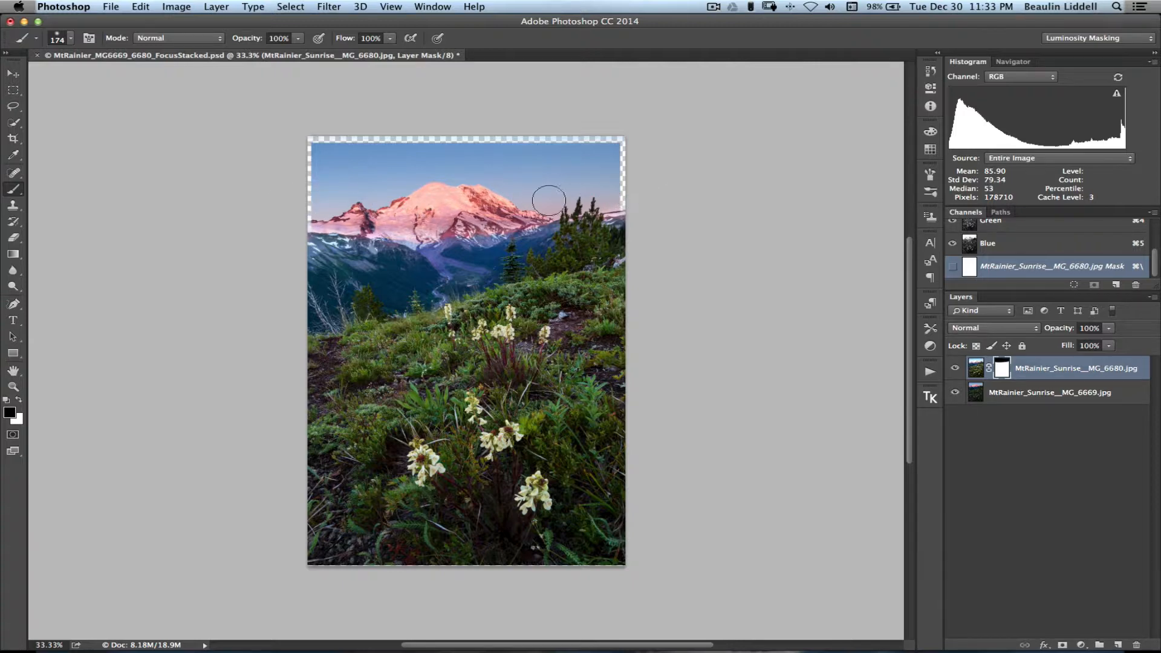
{"action": "mouse_move", "coordinate": [320, 213]}
{"action": "left_mouse_down"}
{"action": "mouse_move", "coordinate": [455, 209]}
{"action": "mouse_move", "coordinate": [278, 217]}
{"action": "mouse_move", "coordinate": [493, 230]}
{"action": "mouse_move", "coordinate": [356, 227]}
{"action": "mouse_move", "coordinate": [696, 185]}
{"action": "left_mouse_up"}
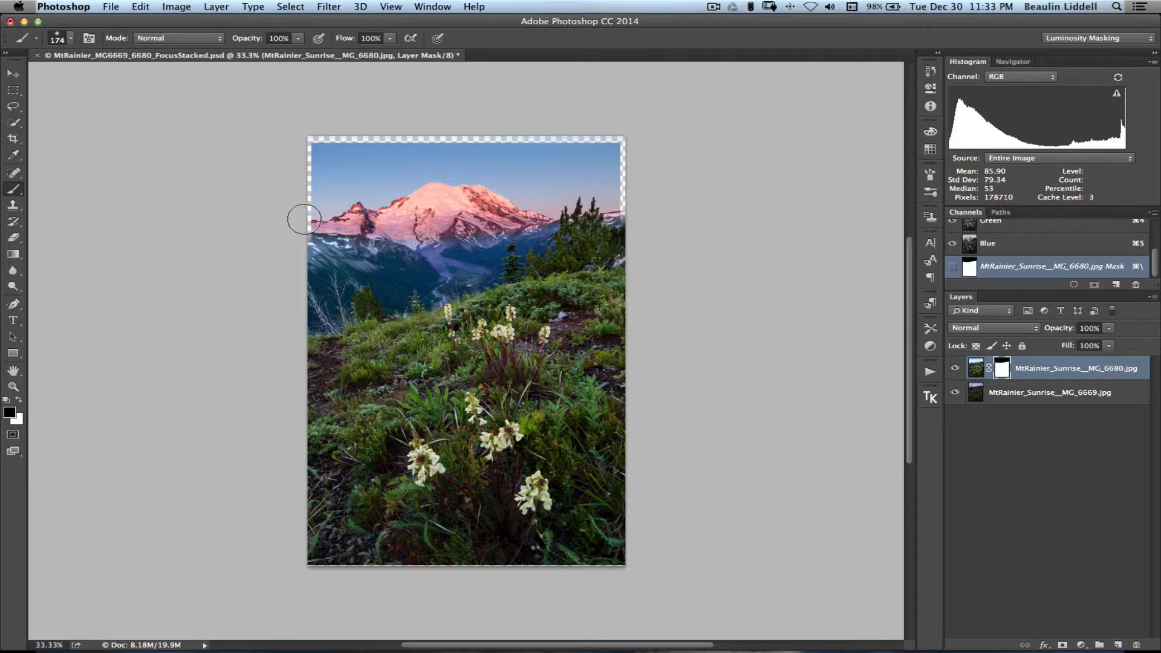
{"action": "left_click_drag", "start_coordinate": [363, 225], "coordinate": [427, 220]}
{"action": "left_click_drag", "start_coordinate": [512, 207], "coordinate": [547, 205]}
{"action": "mouse_move", "coordinate": [619, 191]}
{"action": "left_mouse_down"}
{"action": "mouse_move", "coordinate": [397, 203]}
{"action": "mouse_move", "coordinate": [475, 189]}
{"action": "mouse_move", "coordinate": [414, 156]}
{"action": "left_mouse_up"}
Try the canvas surround in Default and Medium Gray, enlarge the brush to 227 px, and set the surround back to Light Gray.
{"action": "left_click", "coordinate": [300, 232], "text": "ctrl+alt"}
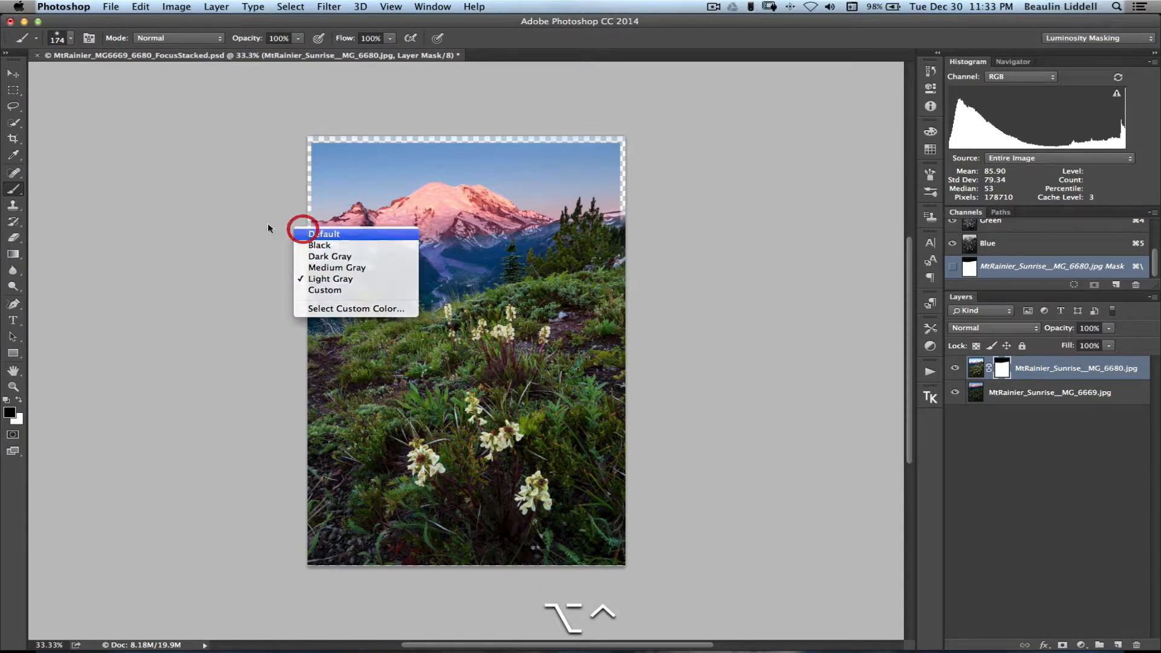
{"action": "left_click", "coordinate": [304, 234]}
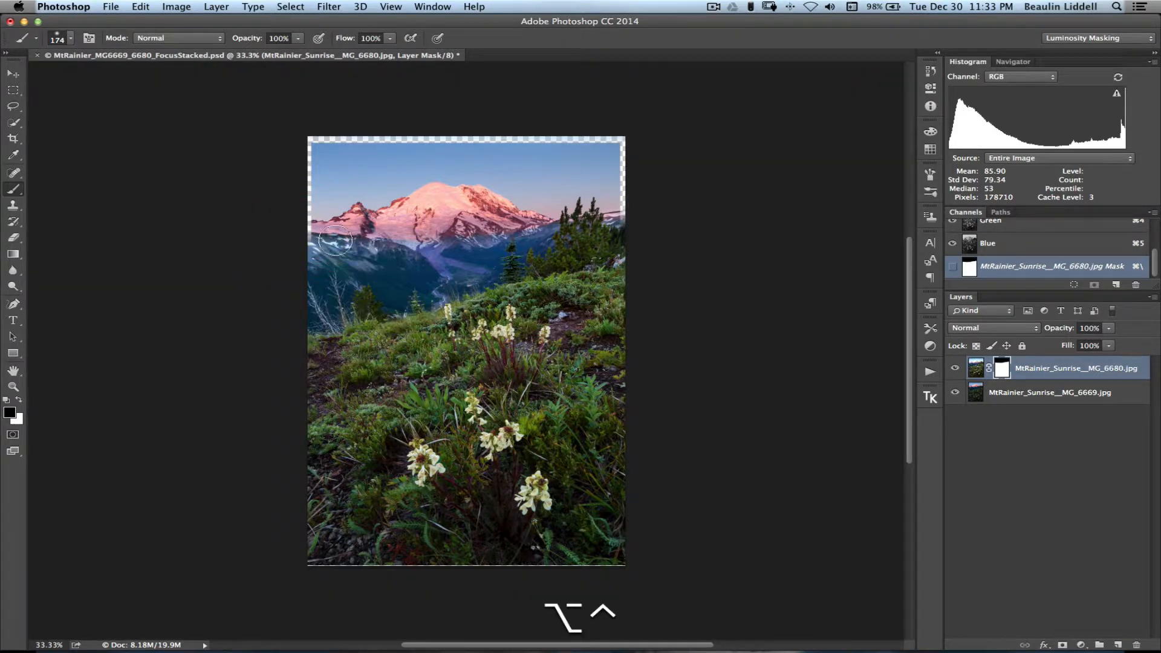
{"action": "left_click_drag", "start_coordinate": [334, 240], "coordinate": [366, 240]}
{"action": "left_click", "coordinate": [238, 248], "text": "ctrl+alt"}
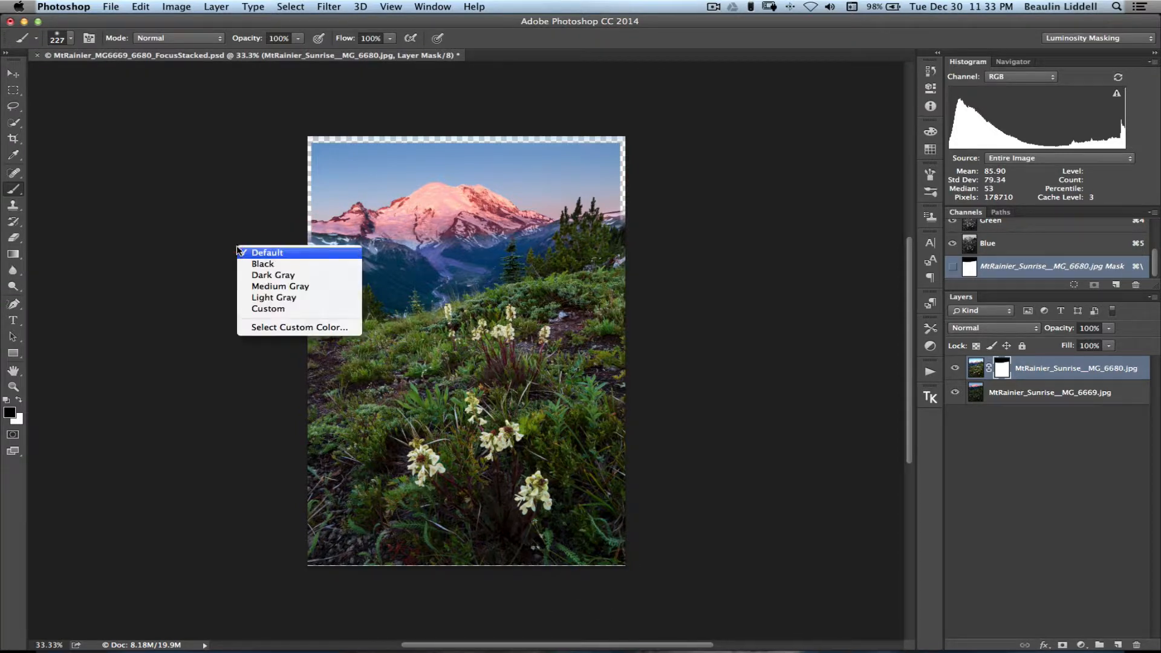
{"action": "left_click", "coordinate": [254, 286]}
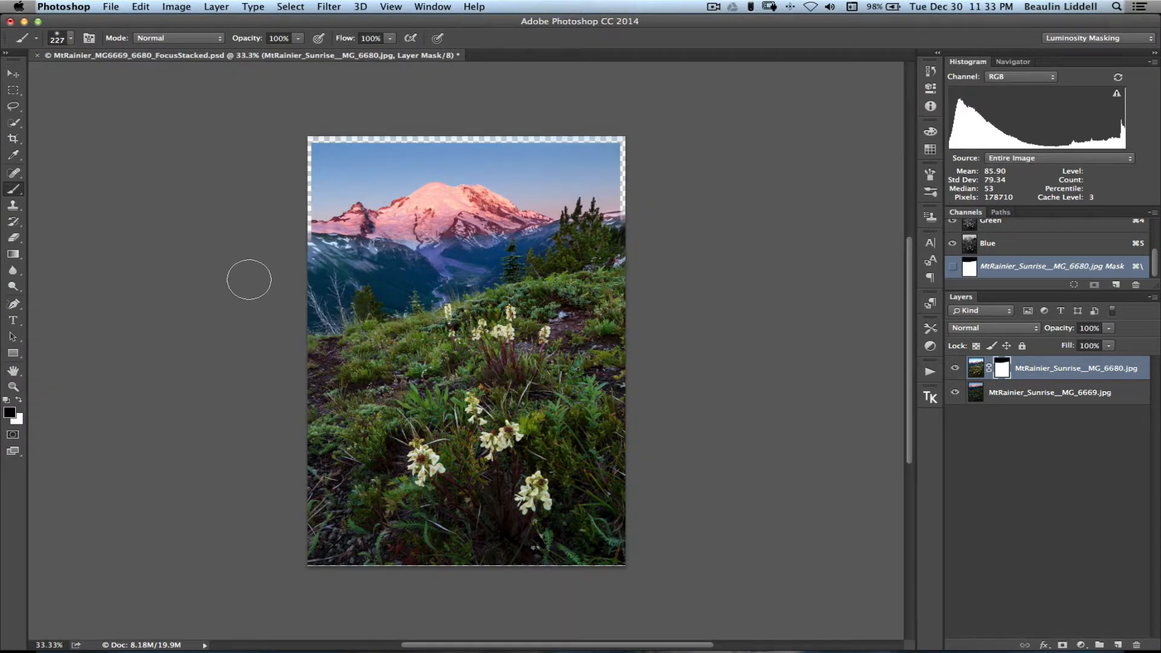
{"action": "right_click", "coordinate": [208, 263]}
{"action": "left_click", "coordinate": [235, 318]}
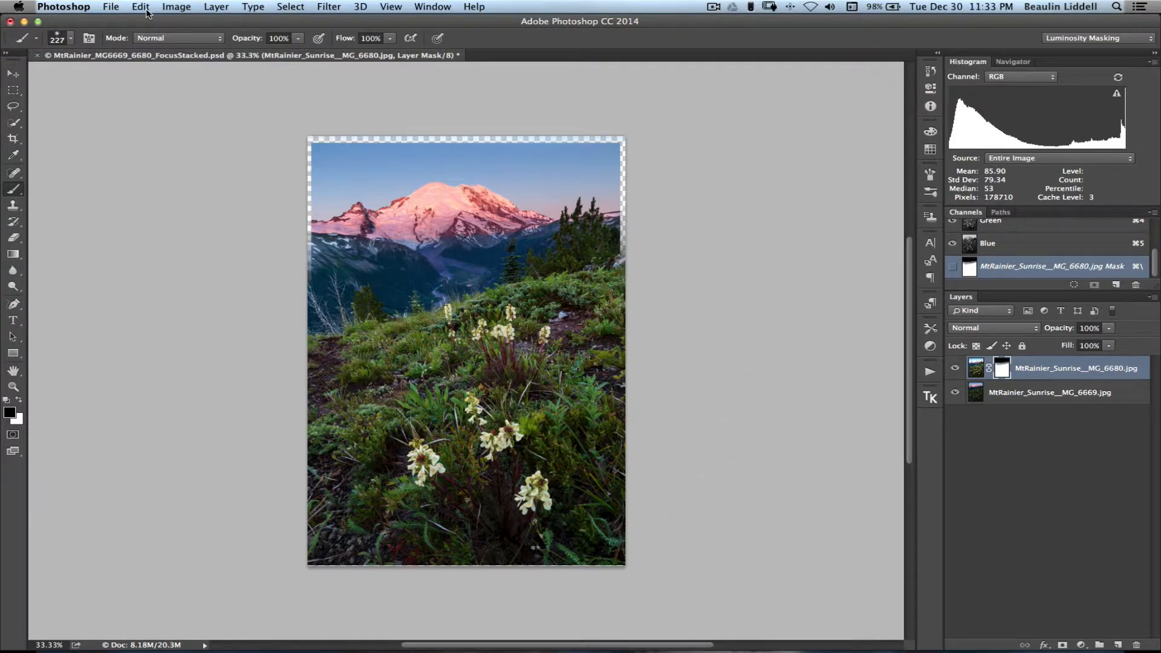
Replace the painted MG_6680 mask with a white one and draw a short downward black-to-white linear gradient on it across the mountain's lower slopes.
{"action": "left_click", "coordinate": [13, 73]}
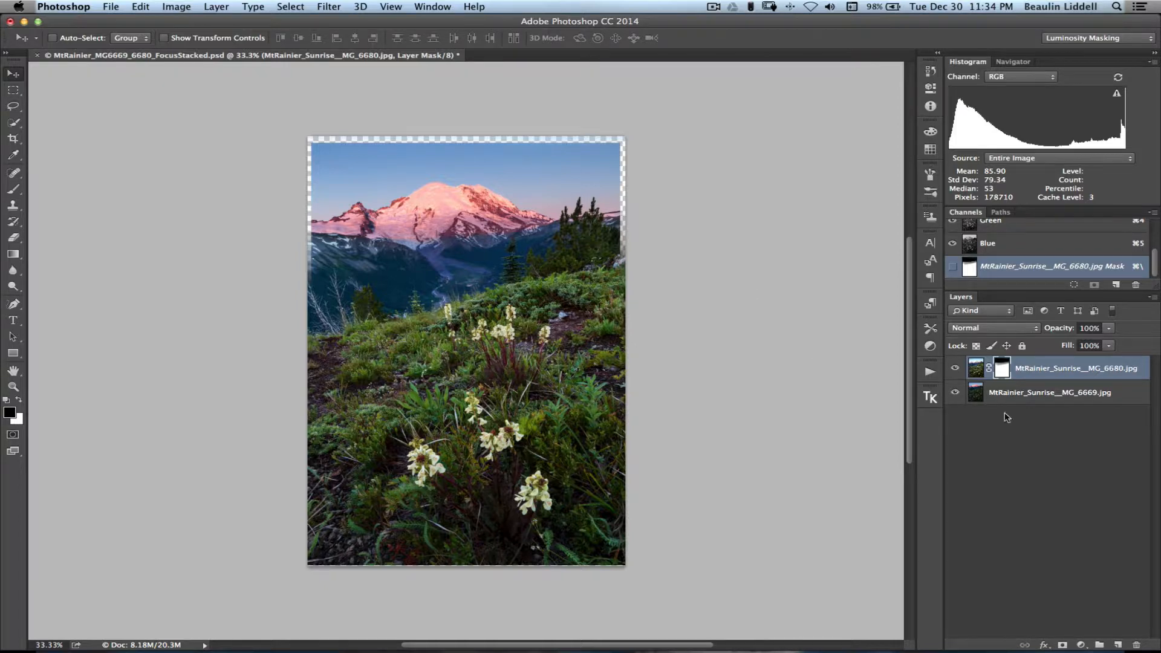
{"action": "right_click", "coordinate": [996, 375]}
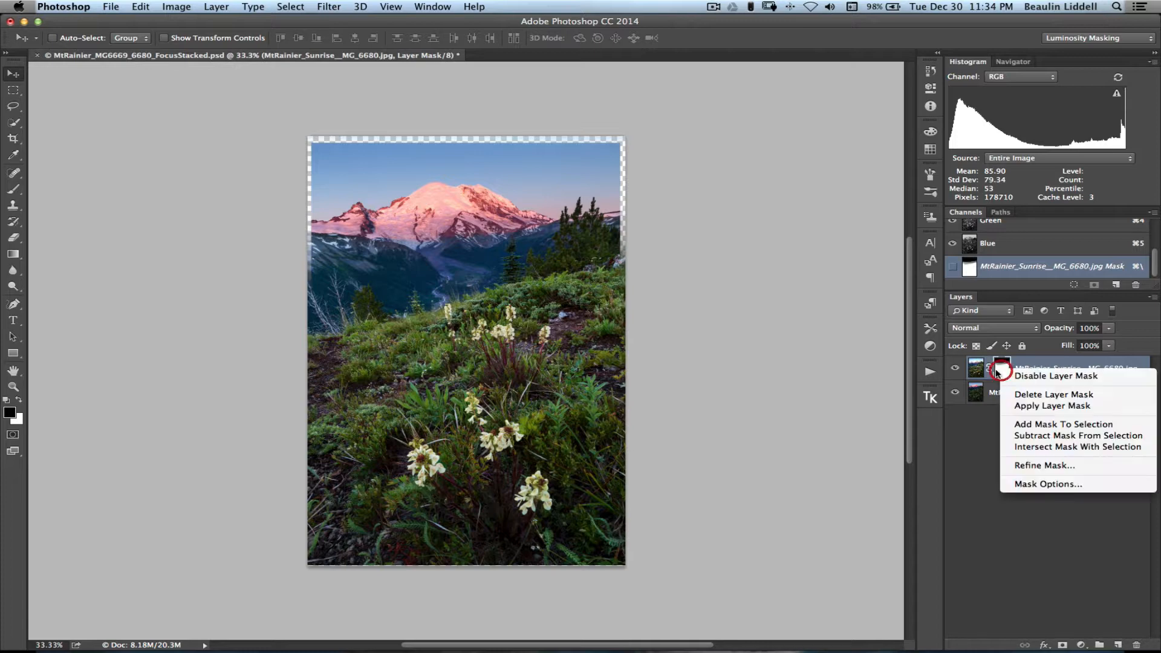
{"action": "left_click", "coordinate": [1018, 393]}
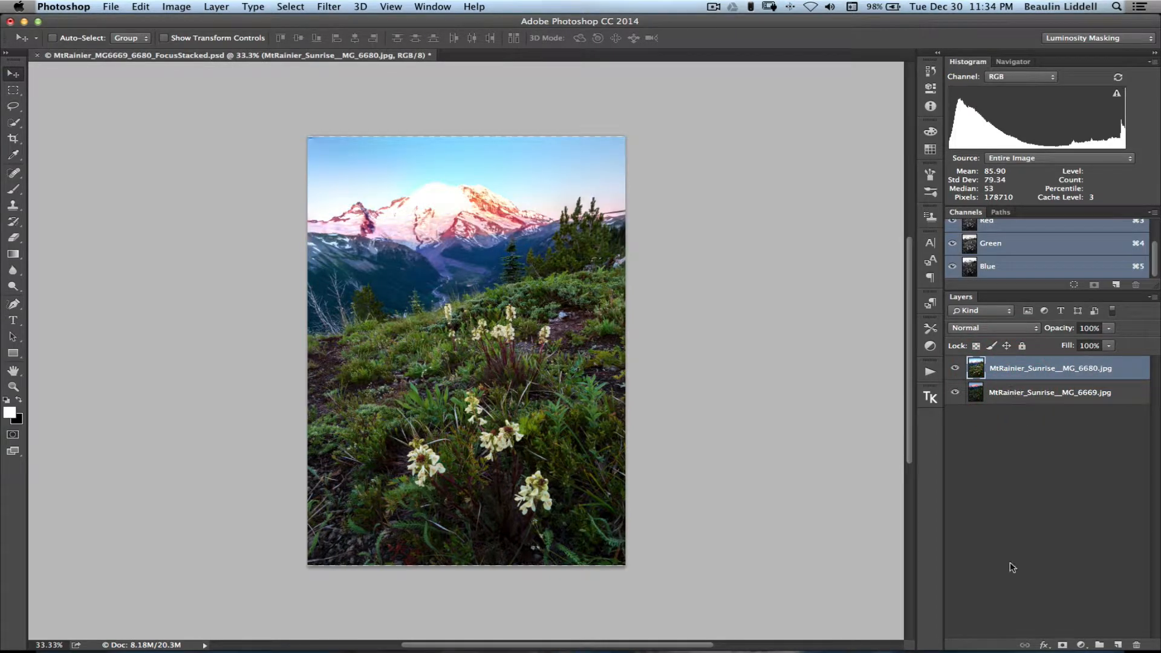
{"action": "left_click", "coordinate": [1062, 645]}
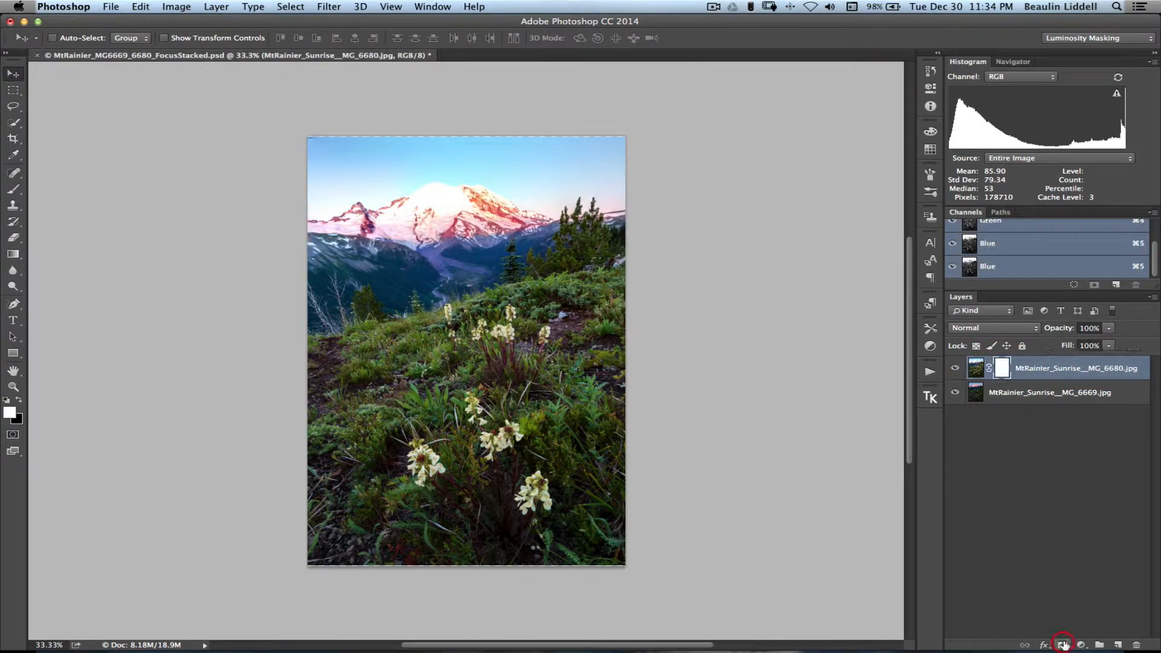
{"action": "left_click", "coordinate": [13, 255]}
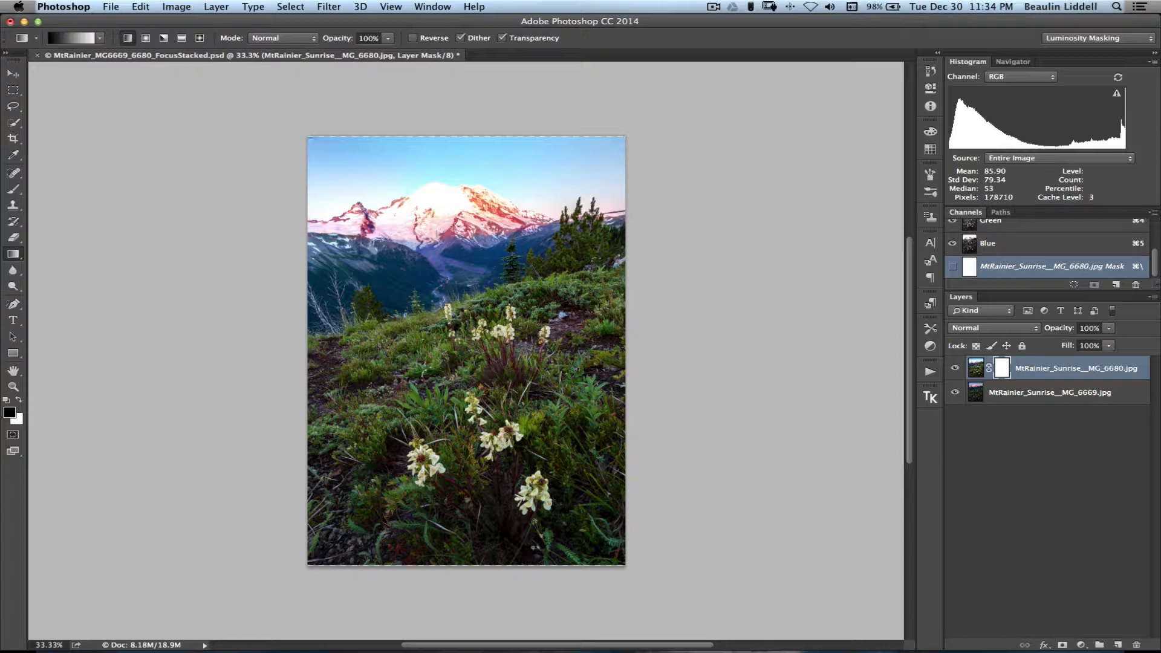
{"action": "left_click_drag", "start_coordinate": [456, 222], "coordinate": [453, 261]}
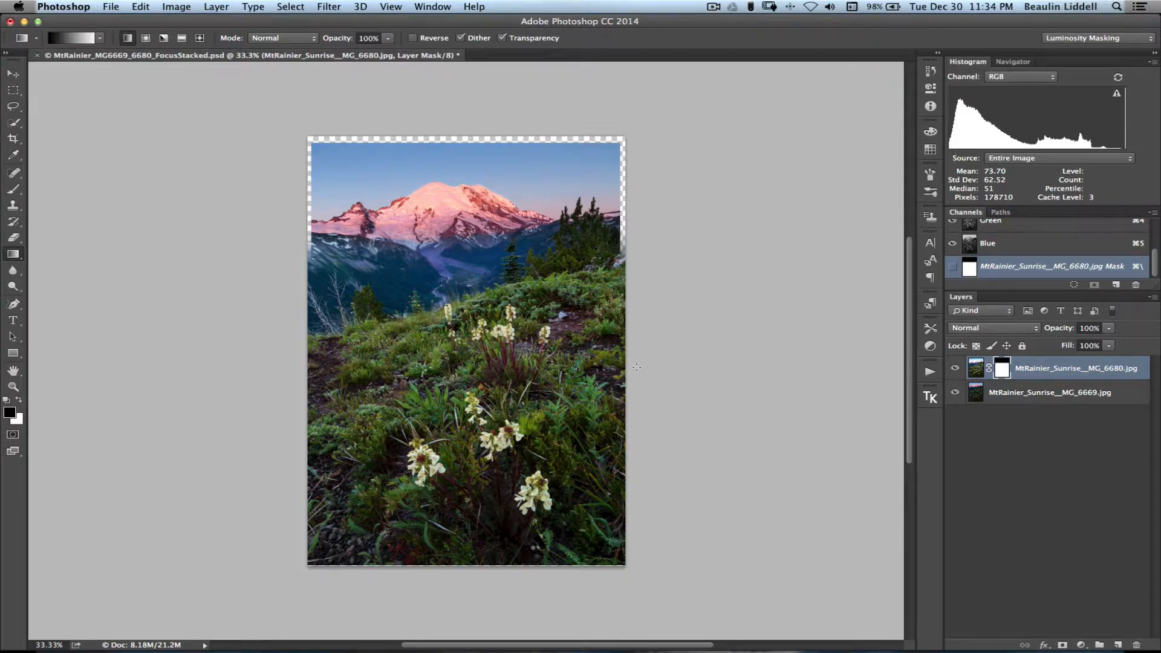
Close the focus-stacked sunrise photo without saving the changes.
{"action": "key", "text": "super"}
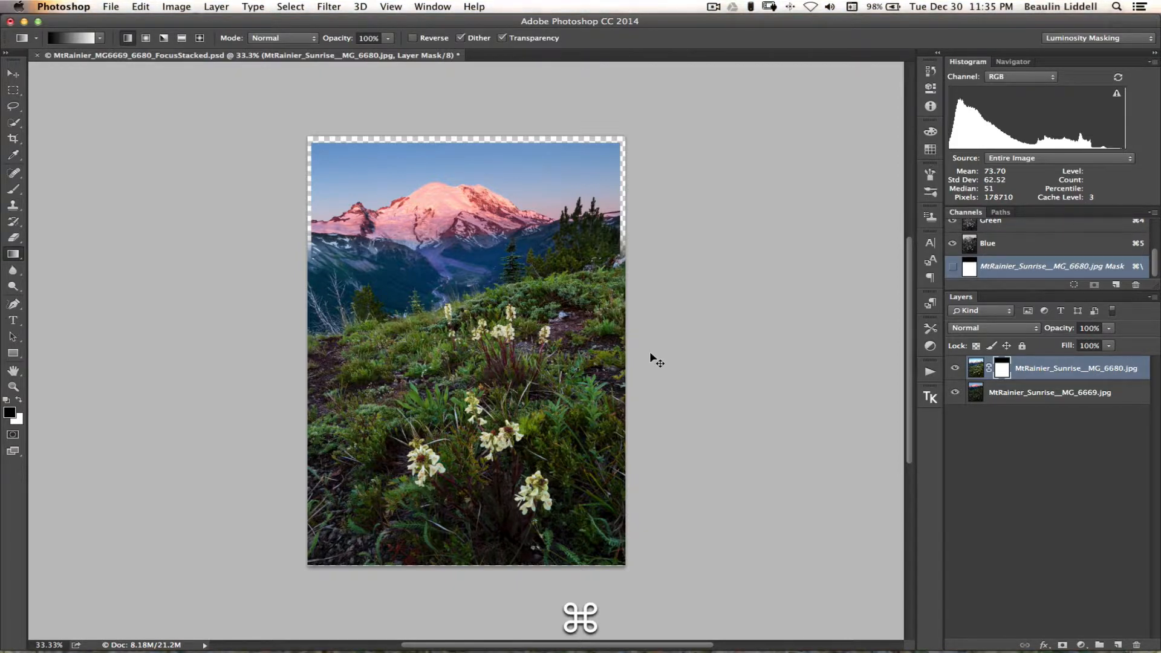
{"action": "key", "text": "super+w"}
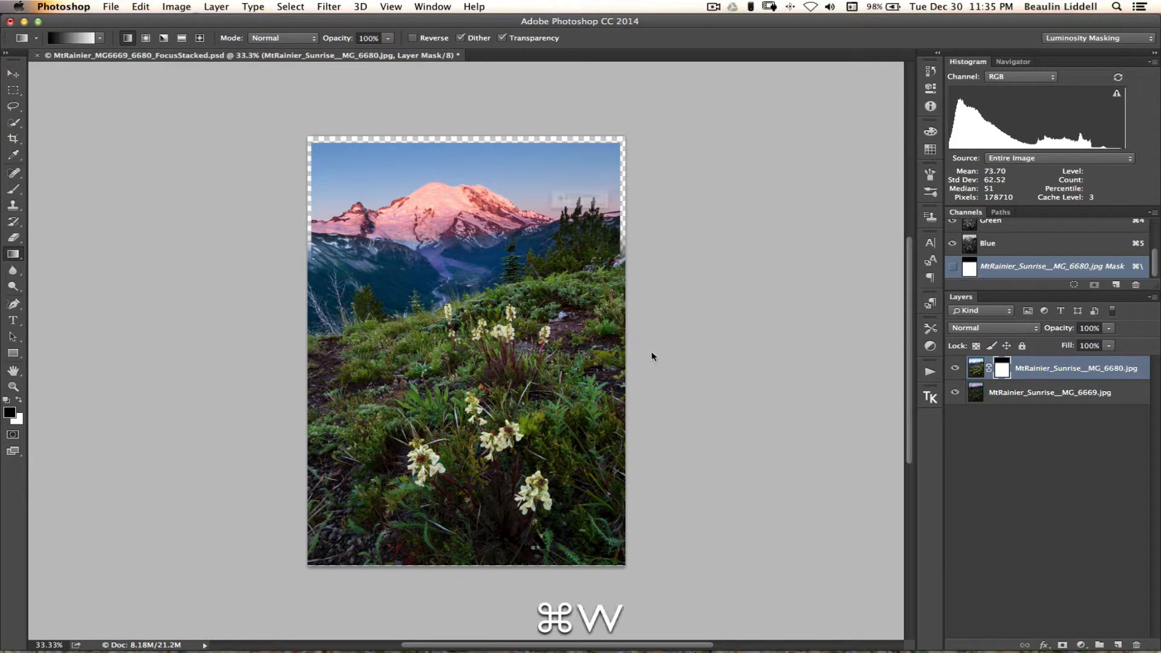
{"action": "left_click", "coordinate": [559, 230]}
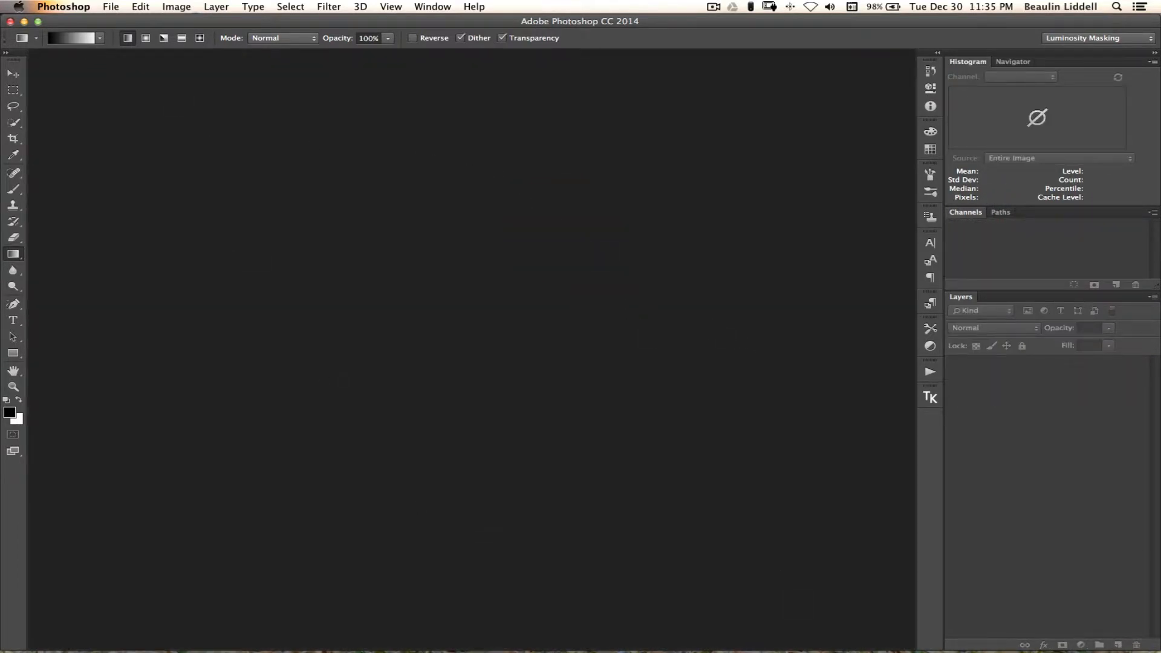
Switch to Finder and open MtRainierVertMW_ManualPanoBlendExample_MG_6559.tif in Photoshop.
{"action": "key", "text": "super+Tab"}
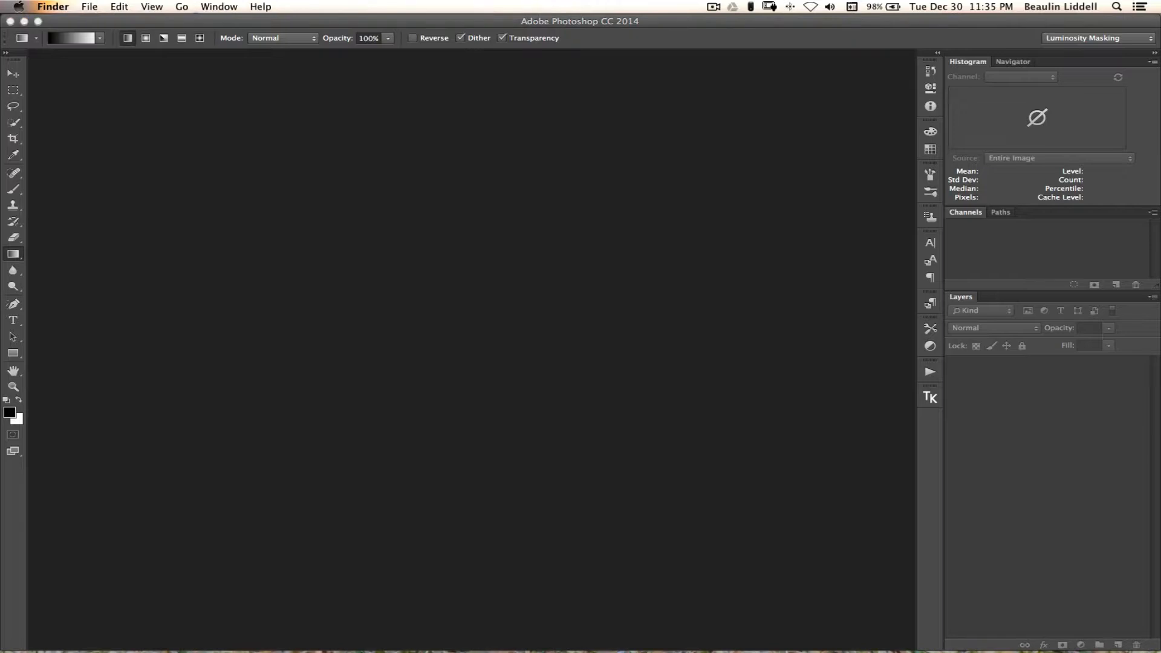
{"action": "key", "text": "super+Tab"}
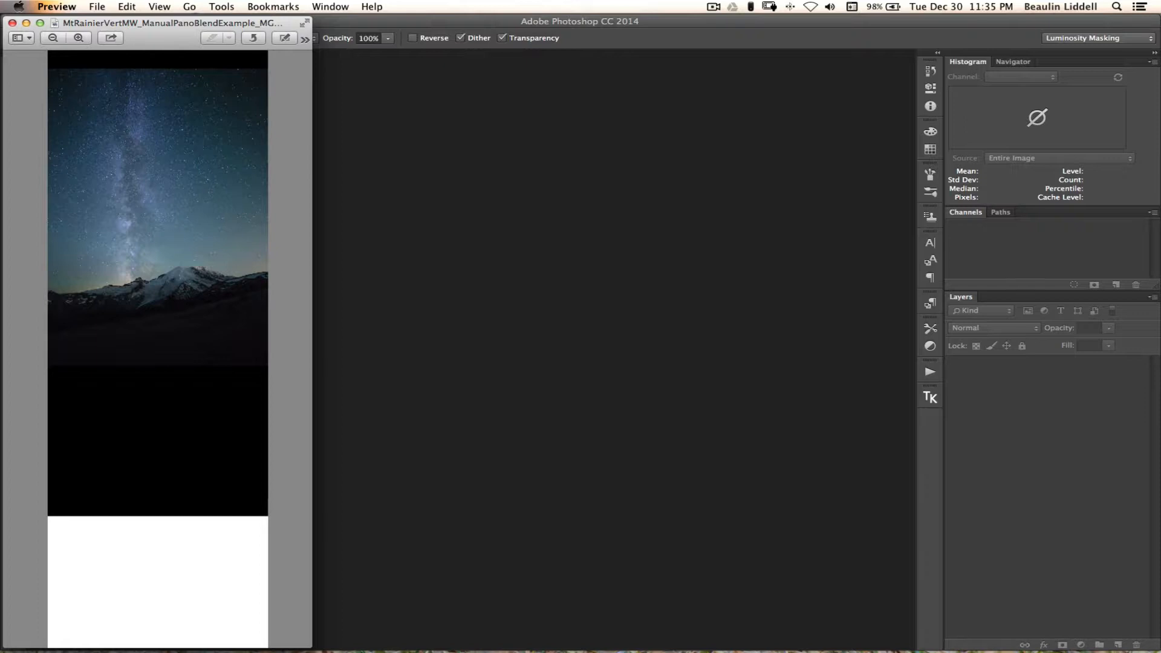
{"action": "key", "text": "super+Tab"}
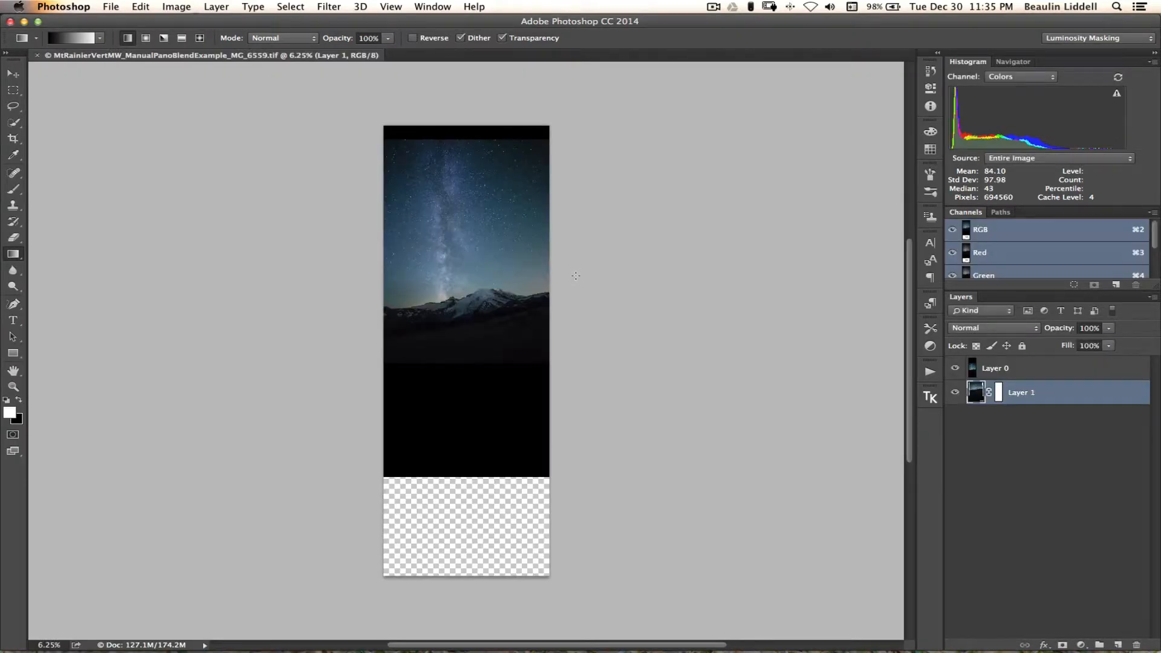
Switch to Preview and quit it, returning to the panorama file in Photoshop.
{"action": "mouse_move", "coordinate": [759, 644]}
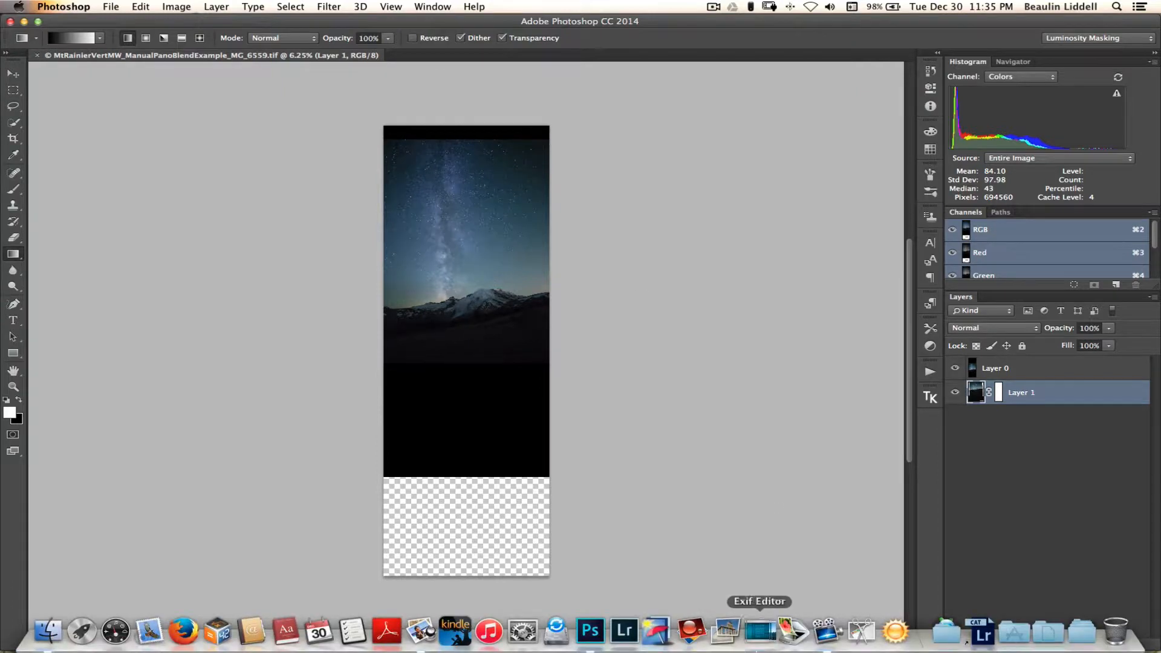
{"action": "left_click", "coordinate": [417, 626]}
{"action": "key", "text": "super+q"}
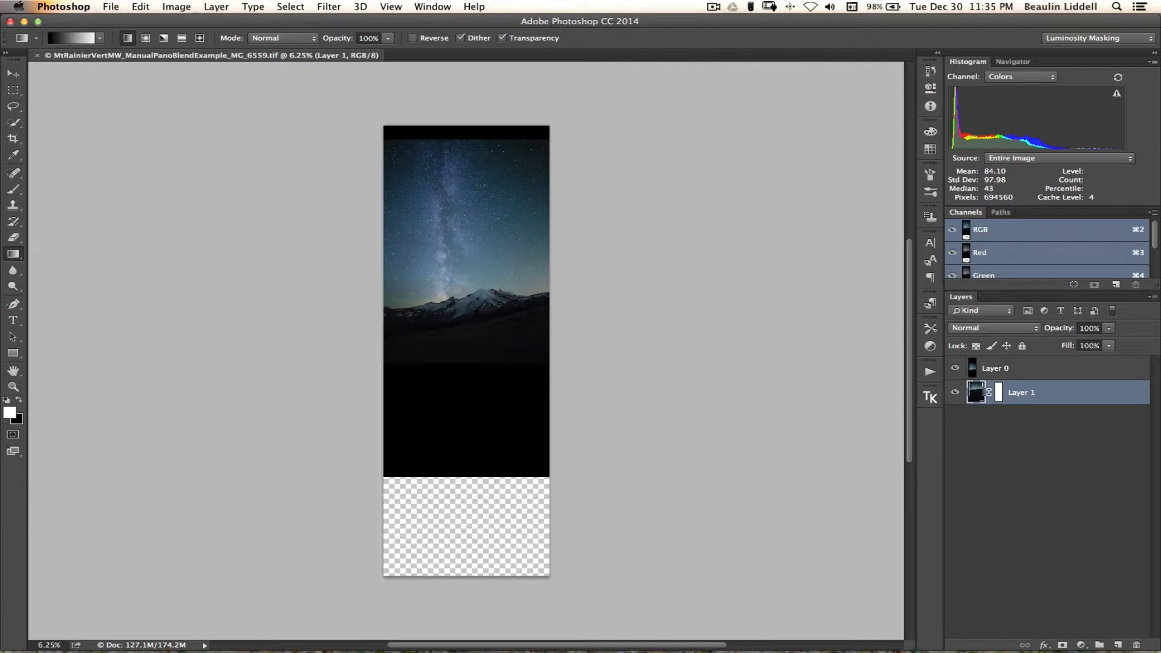
Toggle Layer 0's visibility to compare the upper Milky Way frame with Layer 1 below, leaving Layer 0 hidden.
{"action": "left_click", "coordinate": [955, 370]}
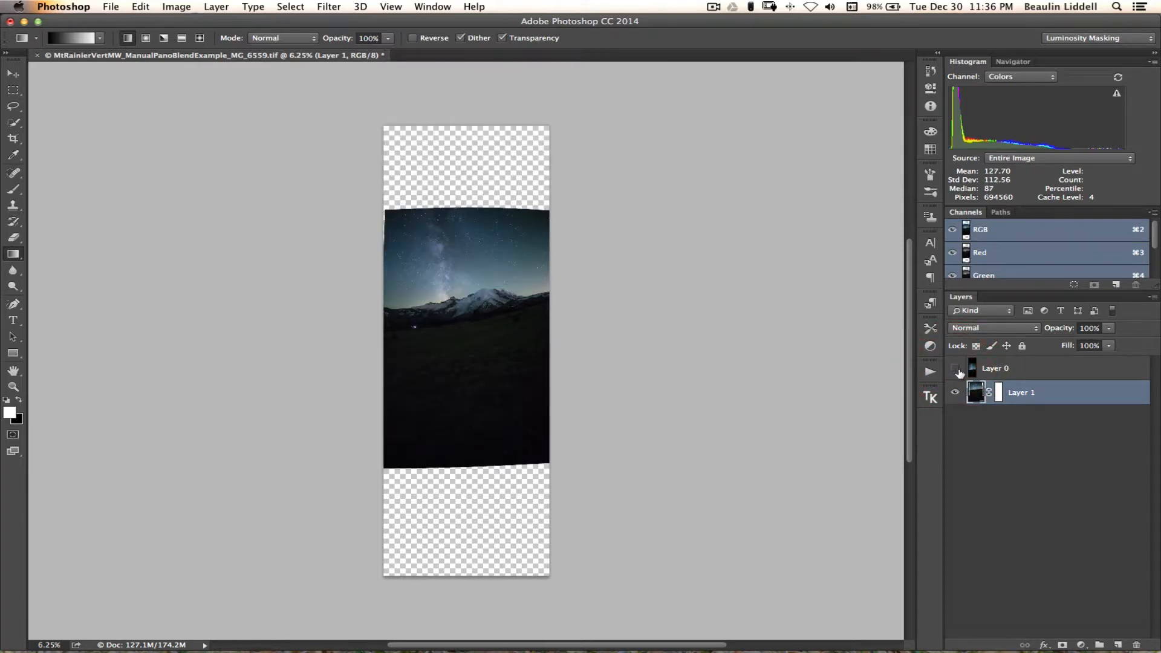
{"action": "left_click", "coordinate": [956, 368]}
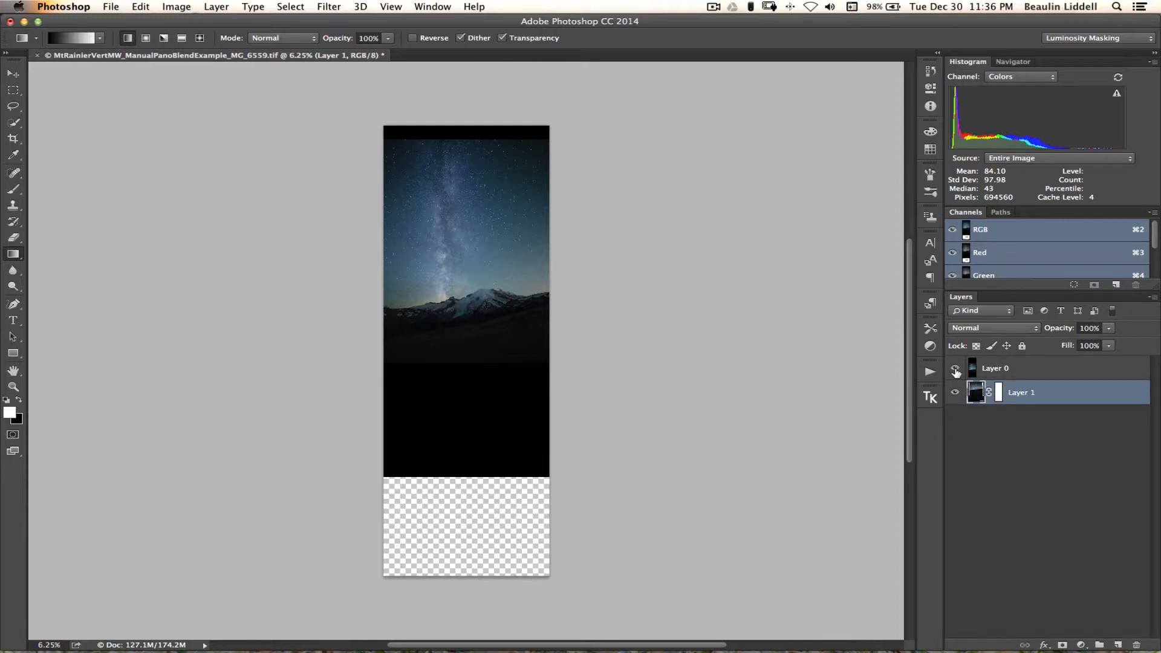
{"action": "left_click", "coordinate": [954, 368]}
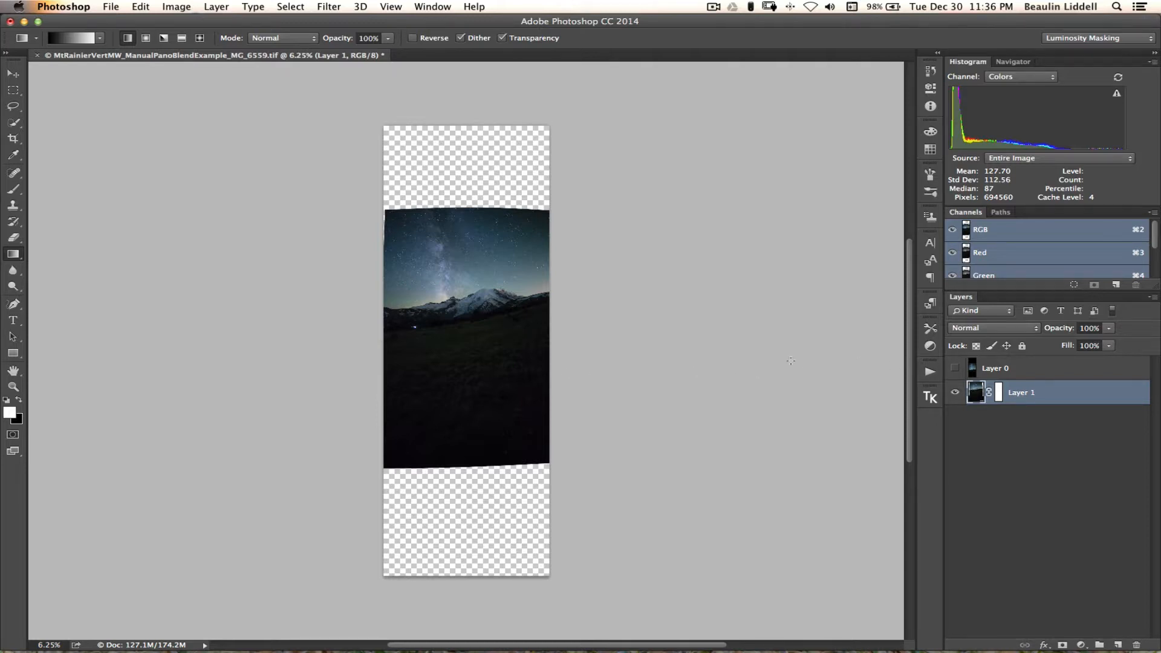
Show Layer 0 again and delete the layer mask from Layer 1.
{"action": "left_click", "coordinate": [954, 369]}
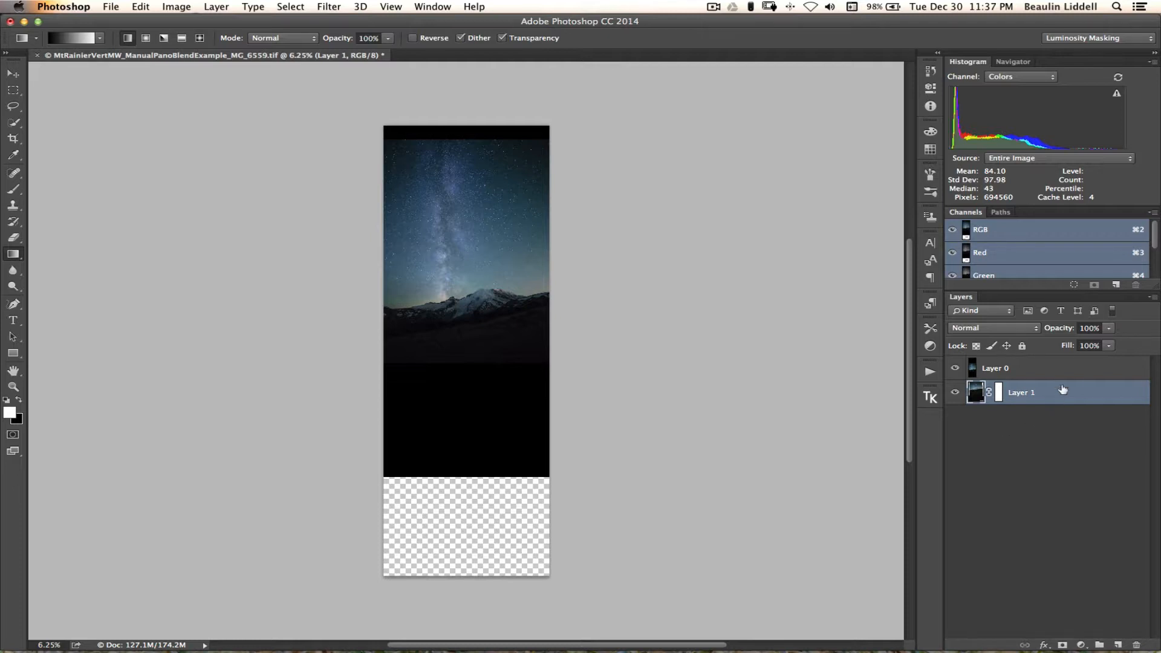
{"action": "right_click", "coordinate": [990, 401]}
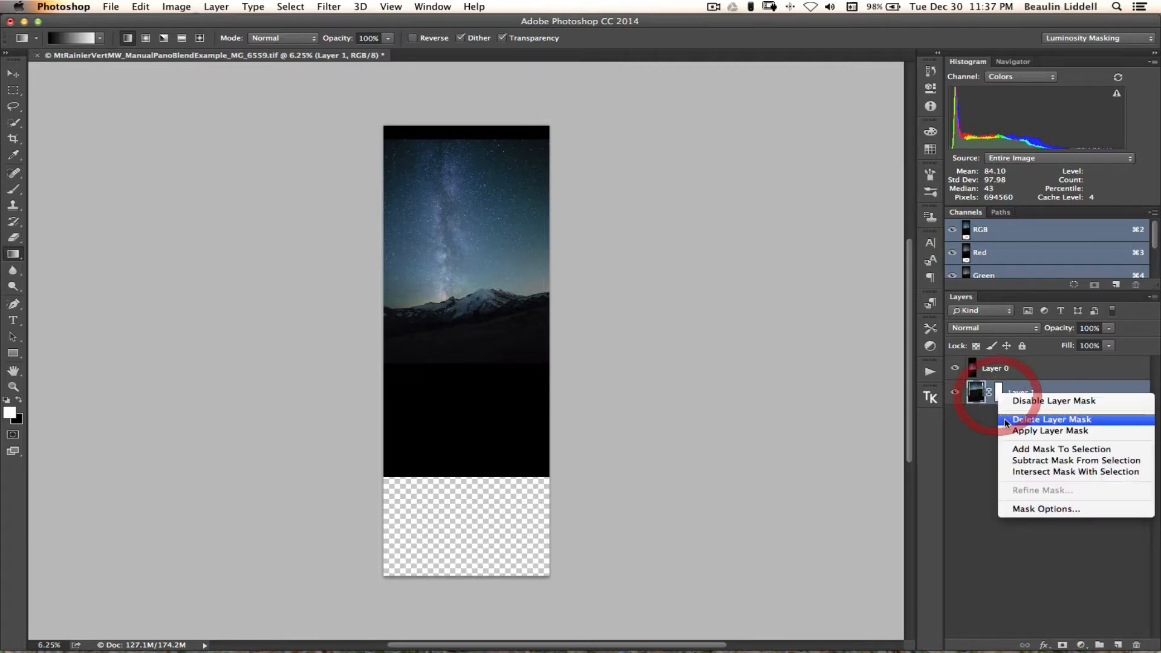
{"action": "left_click", "coordinate": [1011, 414]}
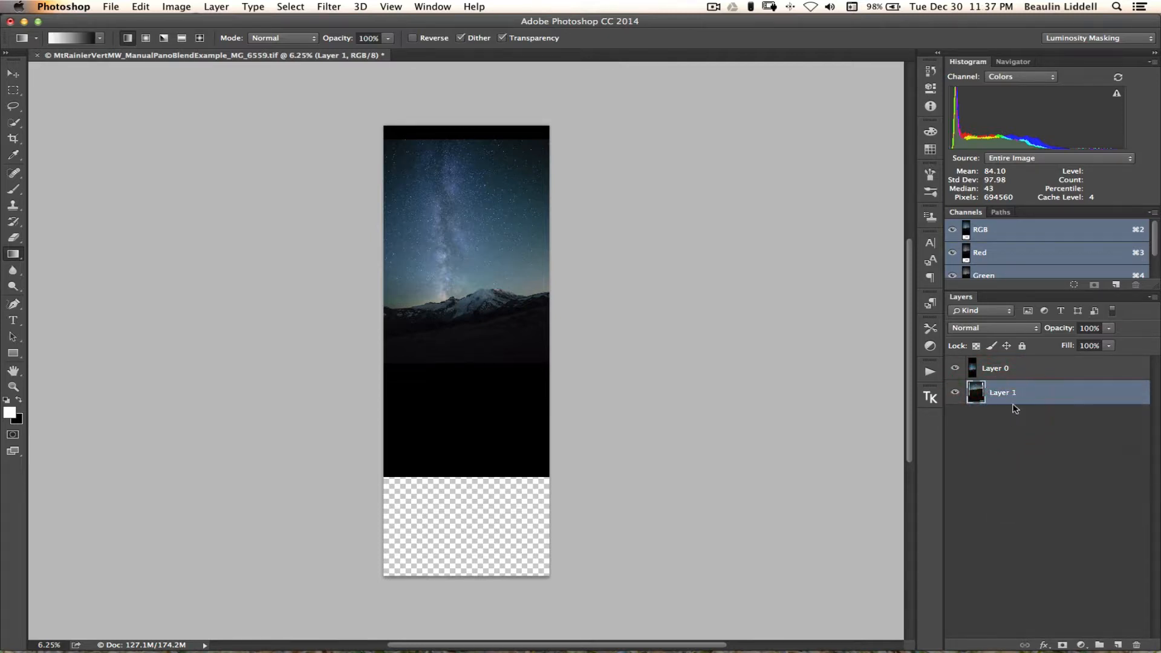
Add a white layer mask to Layer 0 and make black the foreground colour.
{"action": "left_click", "coordinate": [1018, 375]}
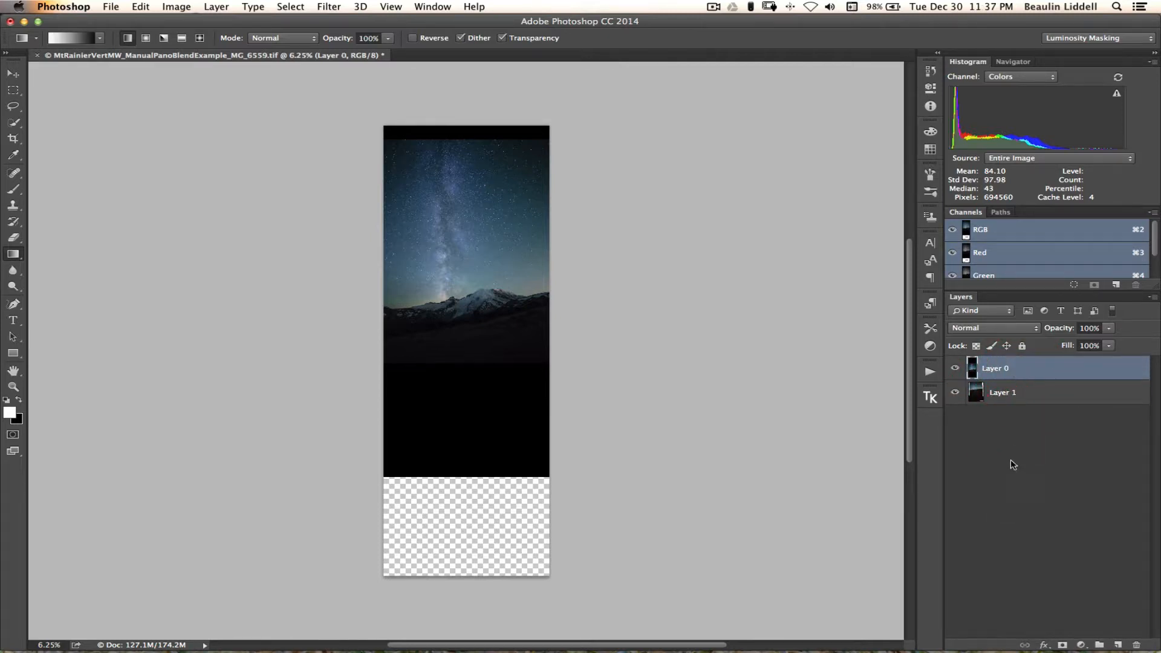
{"action": "left_click", "coordinate": [1063, 645]}
{"action": "key", "text": "x"}
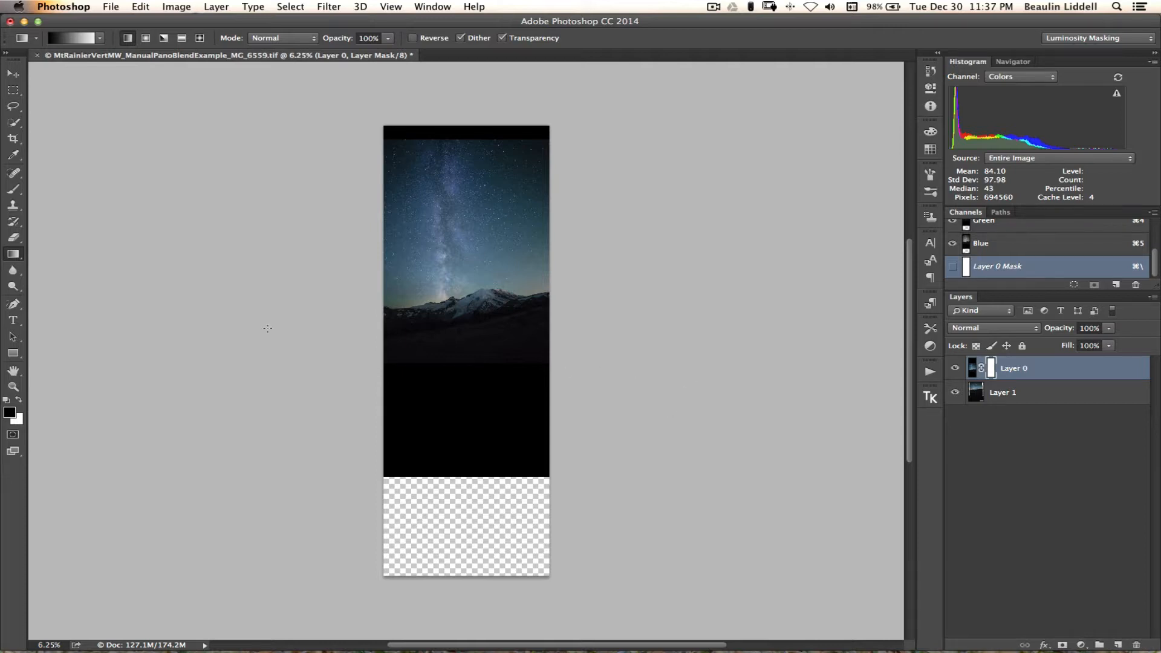
Paint black on Layer 0's mask with a 714 px brush at 100% opacity, covering the dark foreground below the mountain to reveal Layer 1's meadow.
{"action": "left_click", "coordinate": [13, 188]}
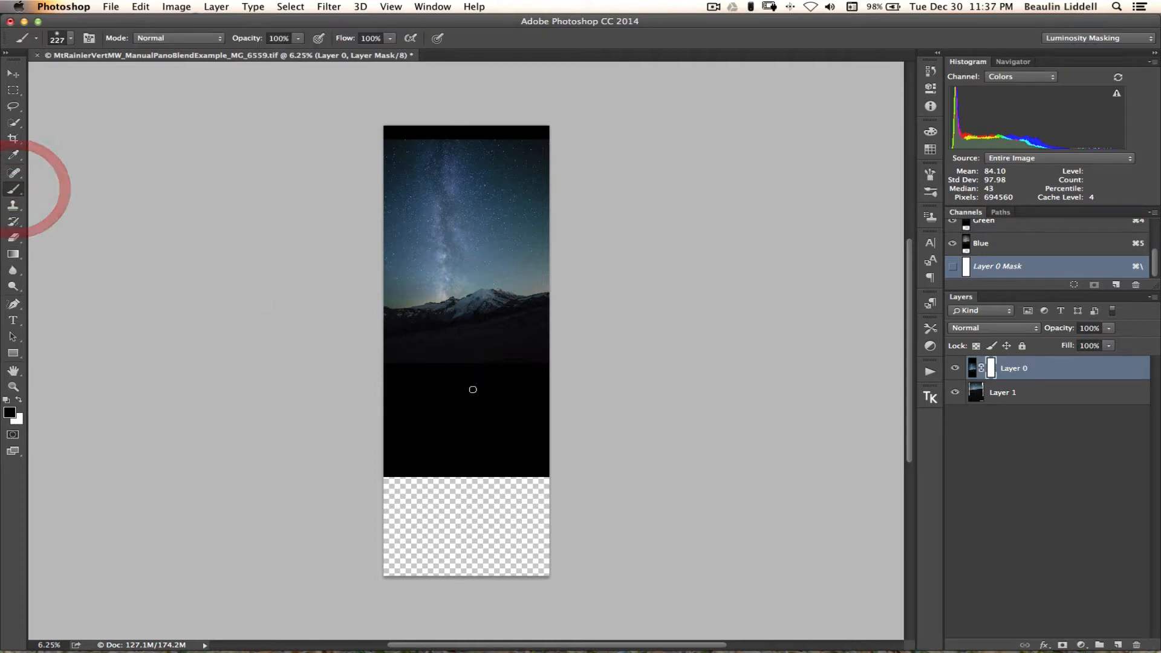
{"action": "left_click_drag", "start_coordinate": [477, 356], "coordinate": [485, 348]}
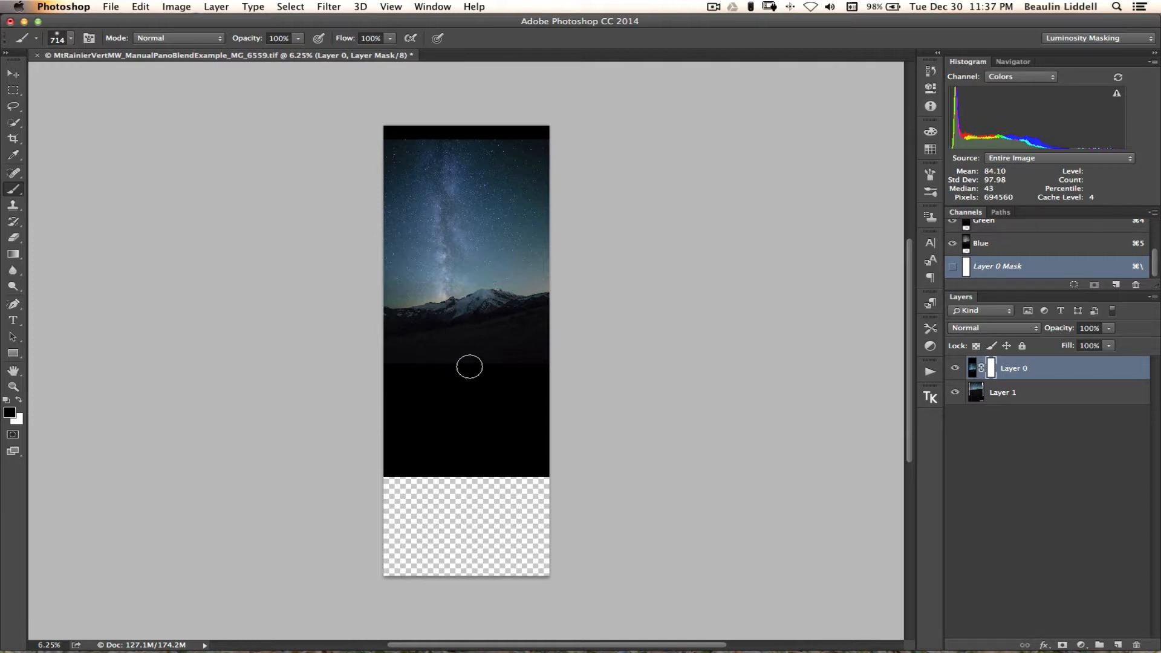
{"action": "mouse_move", "coordinate": [285, 650]}
{"action": "scroll", "coordinate": [489, 279], "scroll_direction": "up", "scroll_amount": 5}
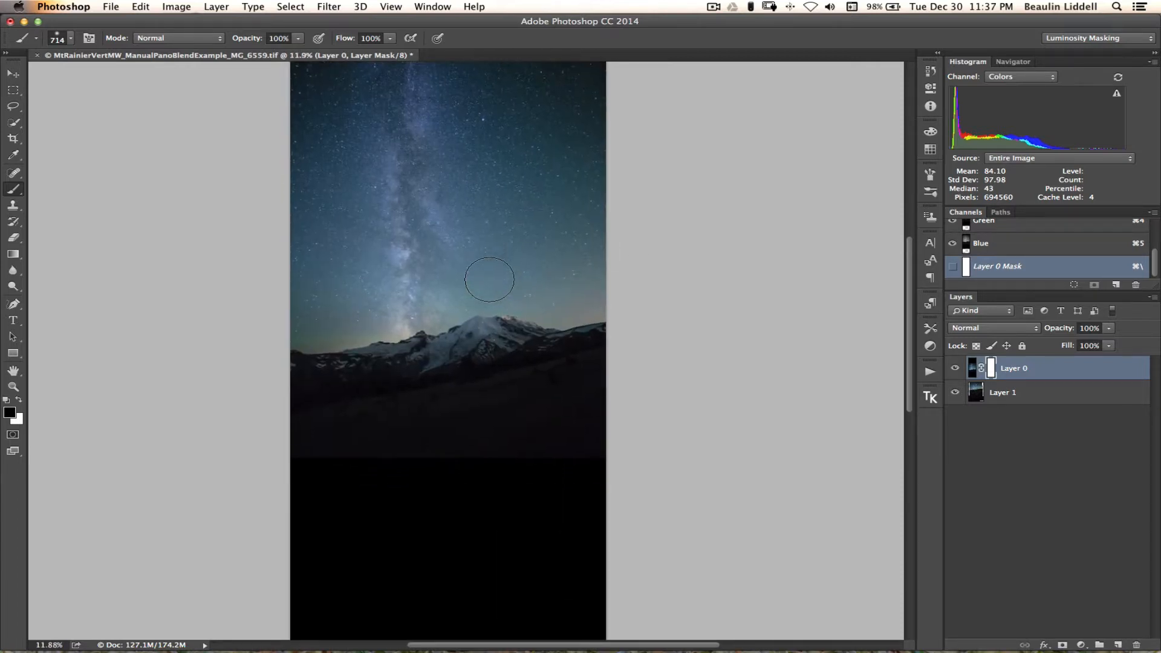
{"action": "scroll", "coordinate": [489, 279], "scroll_direction": "down", "scroll_amount": 5}
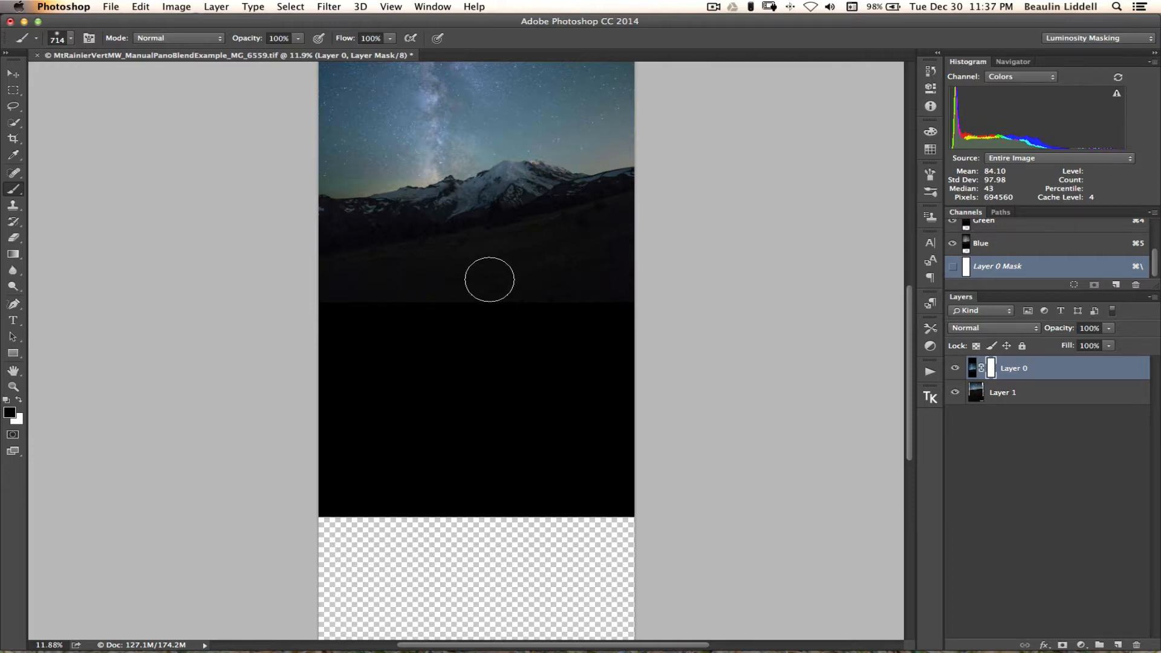
{"action": "scroll", "coordinate": [489, 279], "scroll_direction": "up", "scroll_amount": 3}
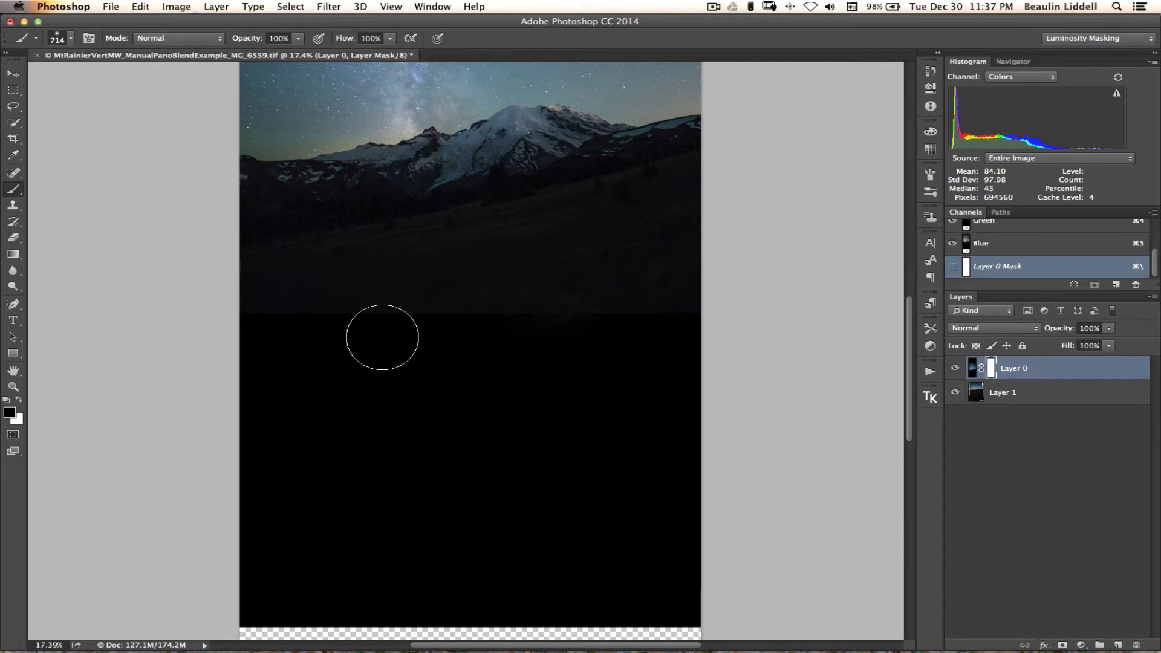
{"action": "left_click_drag", "start_coordinate": [381, 335], "coordinate": [719, 294]}
{"action": "mouse_move", "coordinate": [163, 358]}
{"action": "left_mouse_down"}
{"action": "mouse_move", "coordinate": [496, 328]}
{"action": "mouse_move", "coordinate": [788, 278]}
{"action": "mouse_move", "coordinate": [293, 302]}
{"action": "mouse_move", "coordinate": [651, 264]}
{"action": "mouse_move", "coordinate": [186, 338]}
{"action": "mouse_move", "coordinate": [616, 309]}
{"action": "mouse_move", "coordinate": [175, 383]}
{"action": "mouse_move", "coordinate": [696, 332]}
{"action": "mouse_move", "coordinate": [193, 408]}
{"action": "mouse_move", "coordinate": [711, 344]}
{"action": "mouse_move", "coordinate": [263, 423]}
{"action": "mouse_move", "coordinate": [794, 361]}
{"action": "mouse_move", "coordinate": [416, 421]}
{"action": "mouse_move", "coordinate": [480, 431]}
{"action": "mouse_move", "coordinate": [738, 393]}
{"action": "mouse_move", "coordinate": [233, 457]}
{"action": "mouse_move", "coordinate": [619, 428]}
{"action": "mouse_move", "coordinate": [537, 449]}
{"action": "mouse_move", "coordinate": [208, 488]}
{"action": "mouse_move", "coordinate": [685, 454]}
{"action": "mouse_move", "coordinate": [393, 488]}
{"action": "mouse_move", "coordinate": [410, 499]}
{"action": "mouse_move", "coordinate": [704, 470]}
{"action": "mouse_move", "coordinate": [241, 531]}
{"action": "mouse_move", "coordinate": [666, 495]}
{"action": "mouse_move", "coordinate": [375, 536]}
{"action": "mouse_move", "coordinate": [641, 530]}
{"action": "mouse_move", "coordinate": [191, 564]}
{"action": "mouse_move", "coordinate": [646, 566]}
{"action": "mouse_move", "coordinate": [227, 590]}
{"action": "mouse_move", "coordinate": [272, 552]}
{"action": "left_mouse_up"}
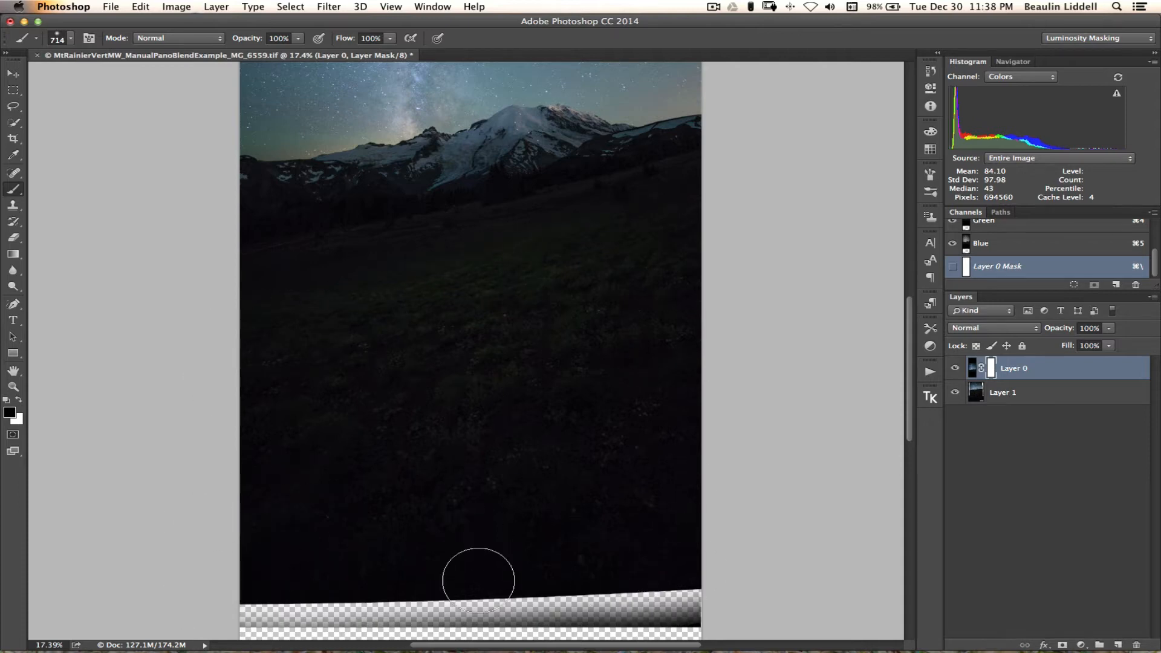
{"action": "mouse_move", "coordinate": [319, 575]}
{"action": "left_mouse_down"}
{"action": "mouse_move", "coordinate": [562, 590]}
{"action": "mouse_move", "coordinate": [689, 485]}
{"action": "mouse_move", "coordinate": [663, 362]}
{"action": "mouse_move", "coordinate": [392, 356]}
{"action": "left_mouse_up"}
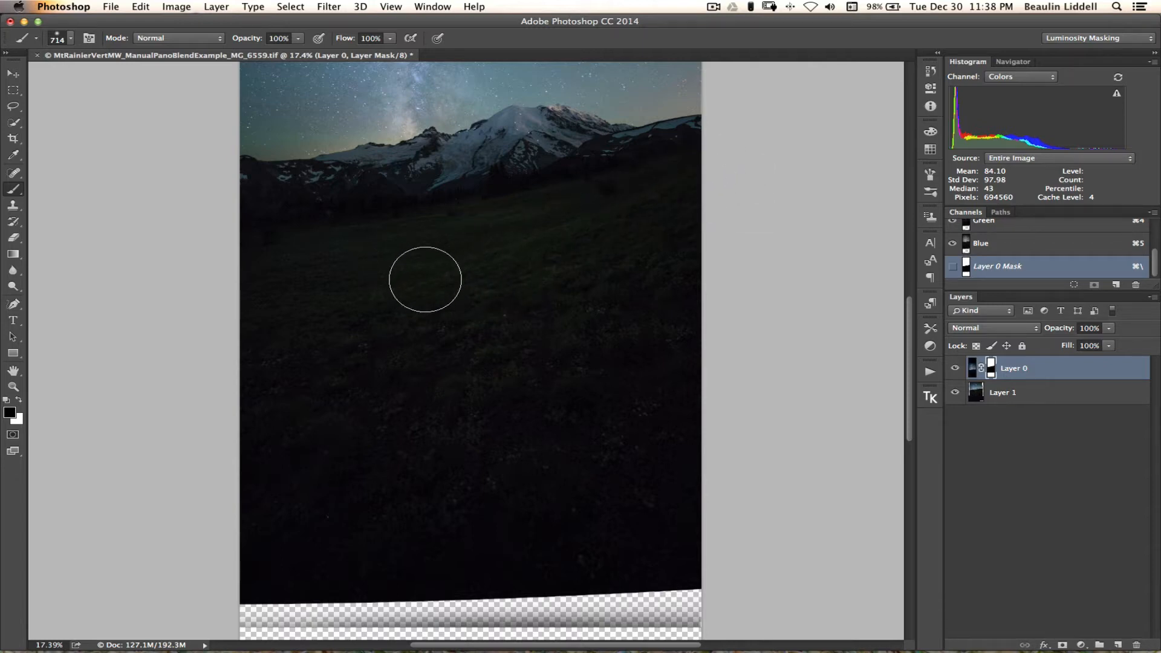
Paint white on Layer 0's mask with a 111 px brush along the tree line at the mountain's base.
{"action": "key", "text": "x"}
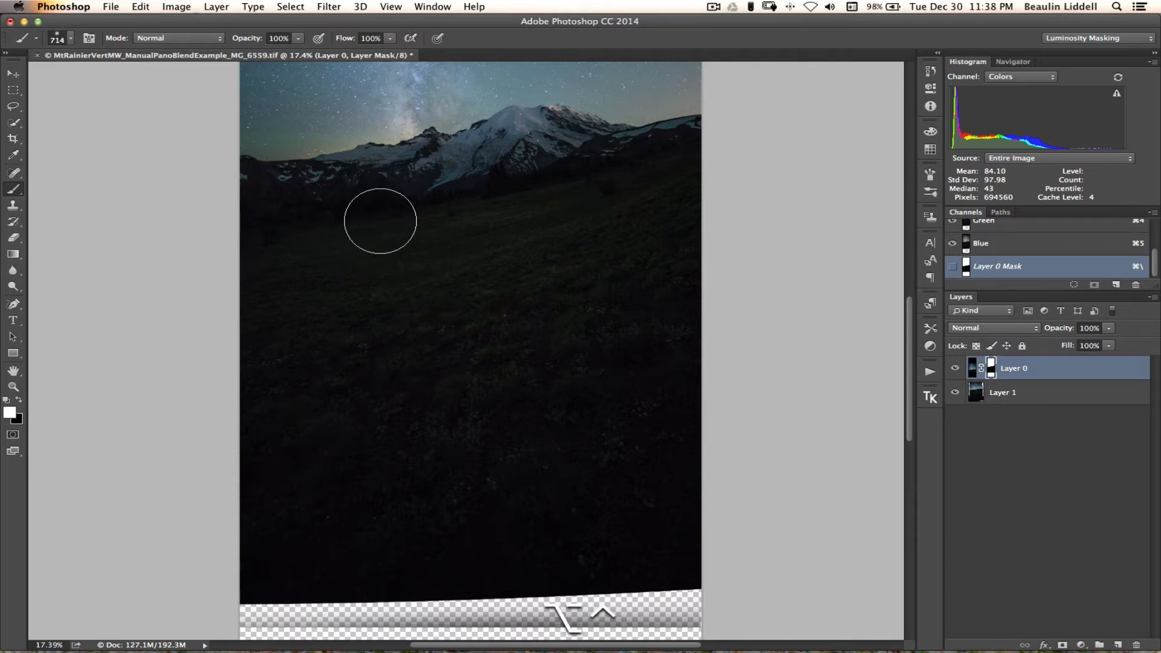
{"action": "mouse_move", "coordinate": [380, 220]}
{"action": "left_mouse_down"}
{"action": "mouse_move", "coordinate": [316, 207]}
{"action": "mouse_move", "coordinate": [357, 212]}
{"action": "mouse_move", "coordinate": [330, 211]}
{"action": "left_mouse_up"}
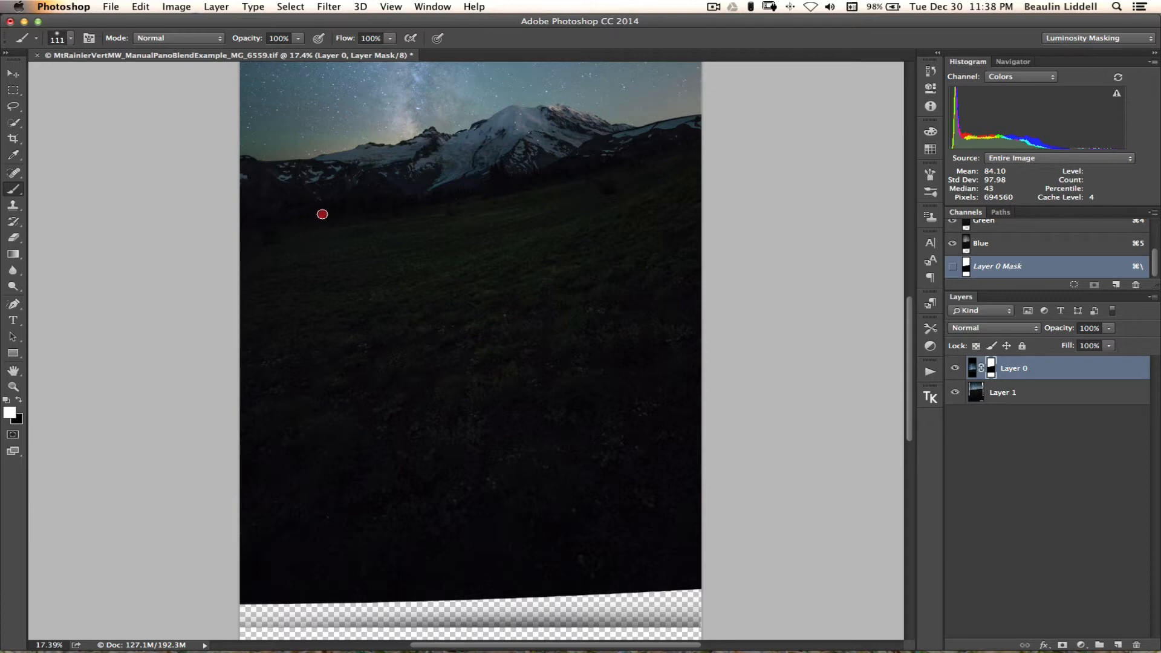
{"action": "mouse_move", "coordinate": [322, 214]}
{"action": "left_mouse_down"}
{"action": "mouse_move", "coordinate": [348, 212]}
{"action": "mouse_move", "coordinate": [309, 215]}
{"action": "mouse_move", "coordinate": [377, 210]}
{"action": "left_mouse_up"}
{"action": "key", "text": "super+0"}
{"action": "key", "text": "super+minus"}
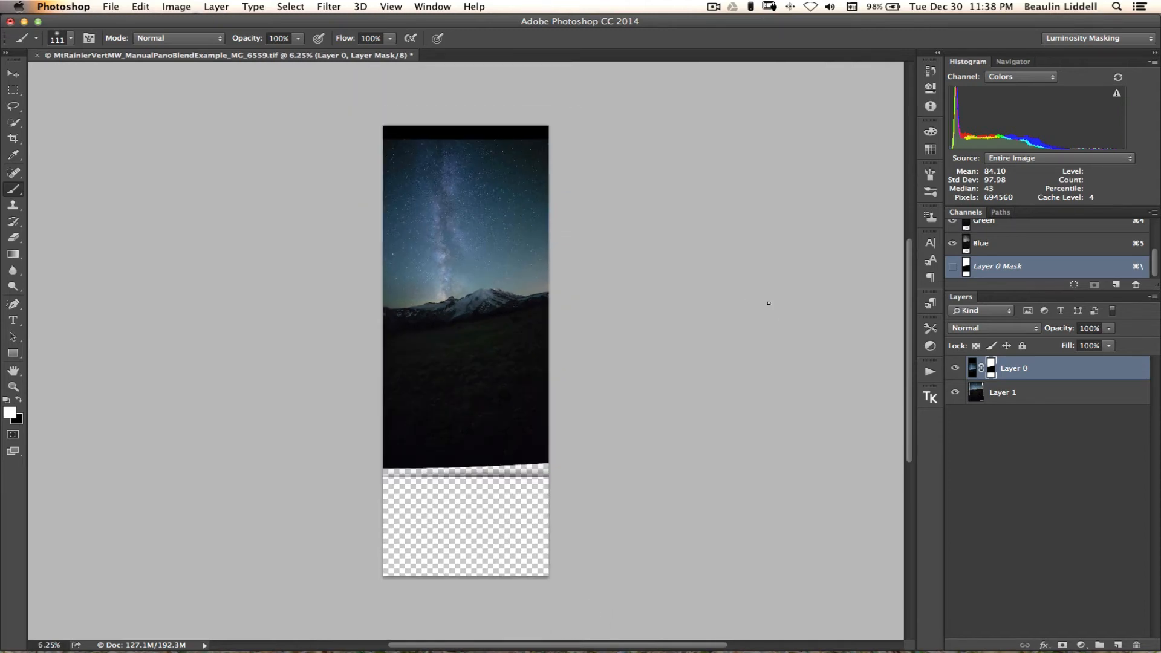
Merge Layer 0 and Layer 1, and crop off the black strip above the sky and the transparent area below the meadow.
{"action": "left_click", "coordinate": [1045, 397], "text": "shift"}
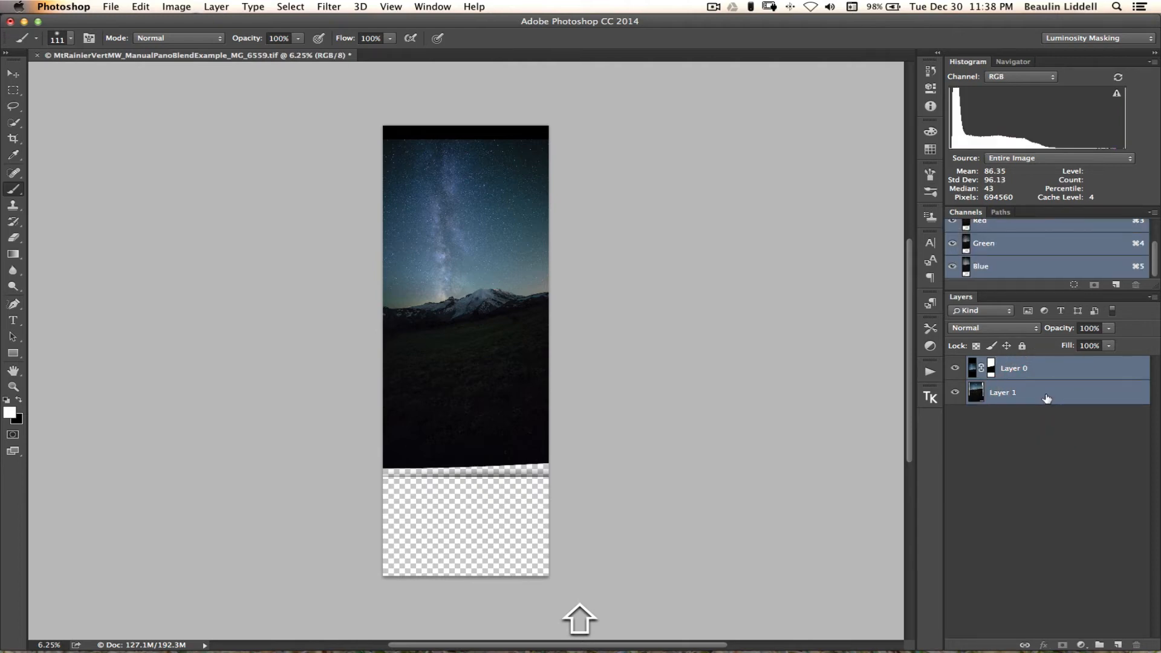
{"action": "key", "text": "super+e"}
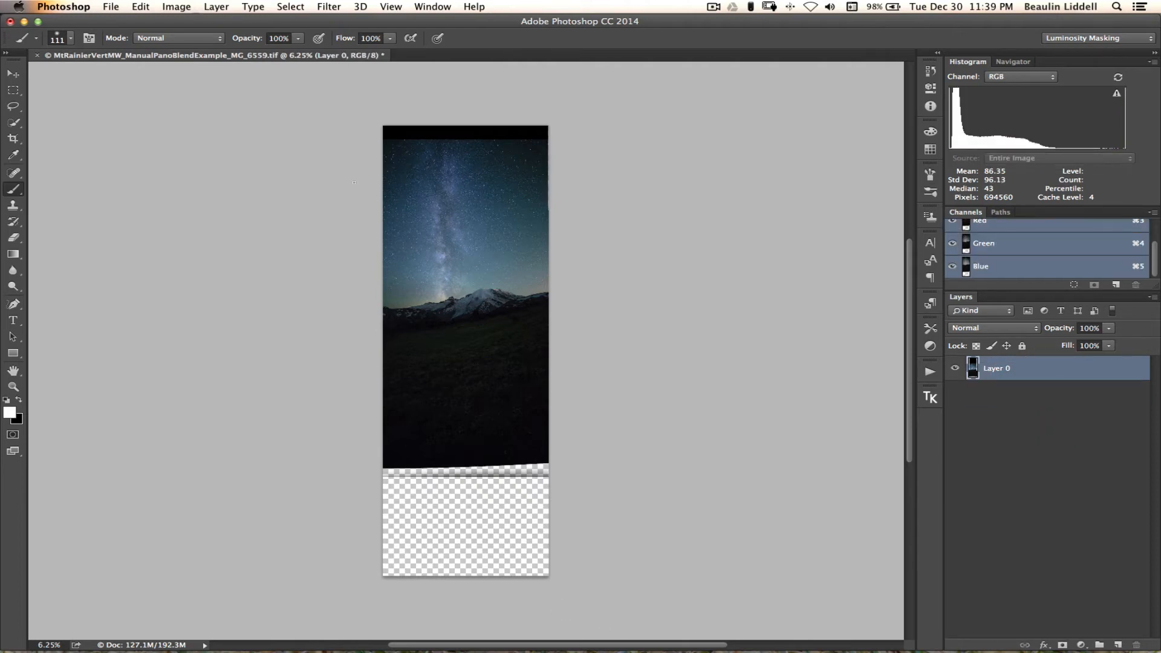
{"action": "left_click", "coordinate": [13, 139]}
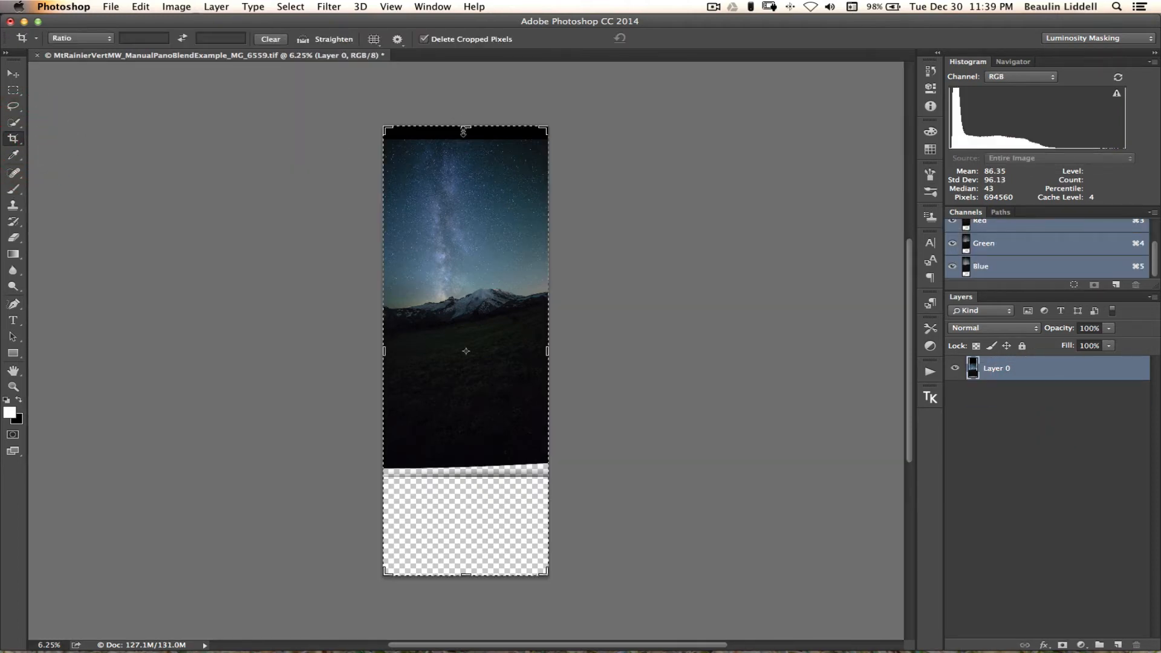
{"action": "left_click_drag", "start_coordinate": [466, 127], "coordinate": [469, 134]}
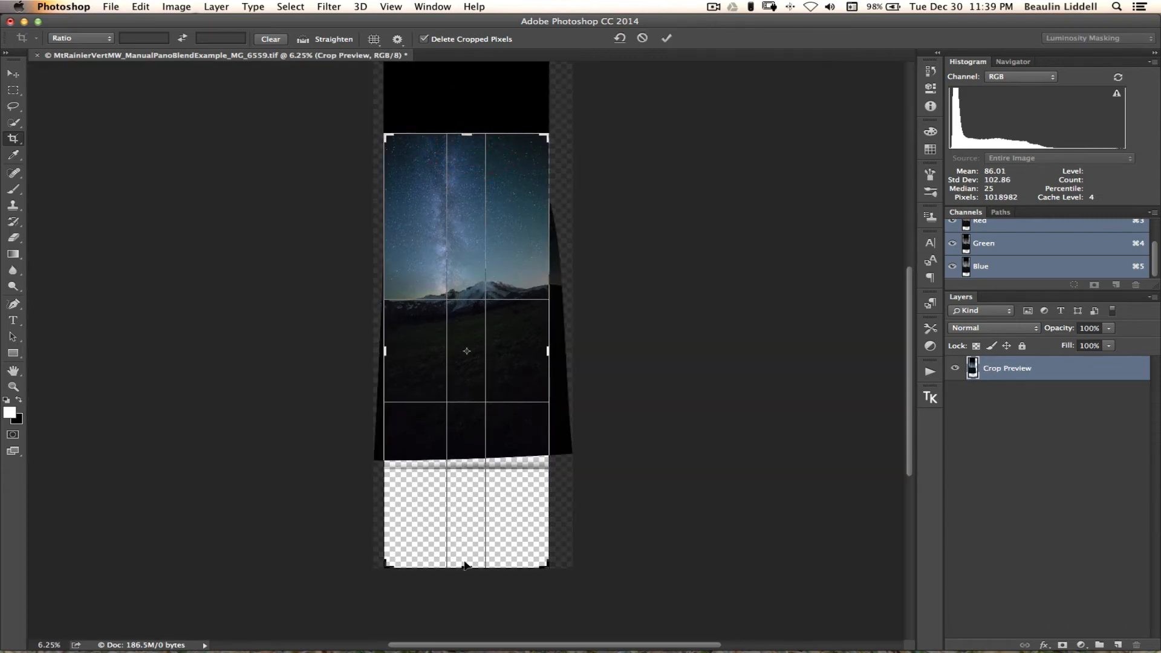
{"action": "left_click_drag", "start_coordinate": [466, 567], "coordinate": [475, 490]}
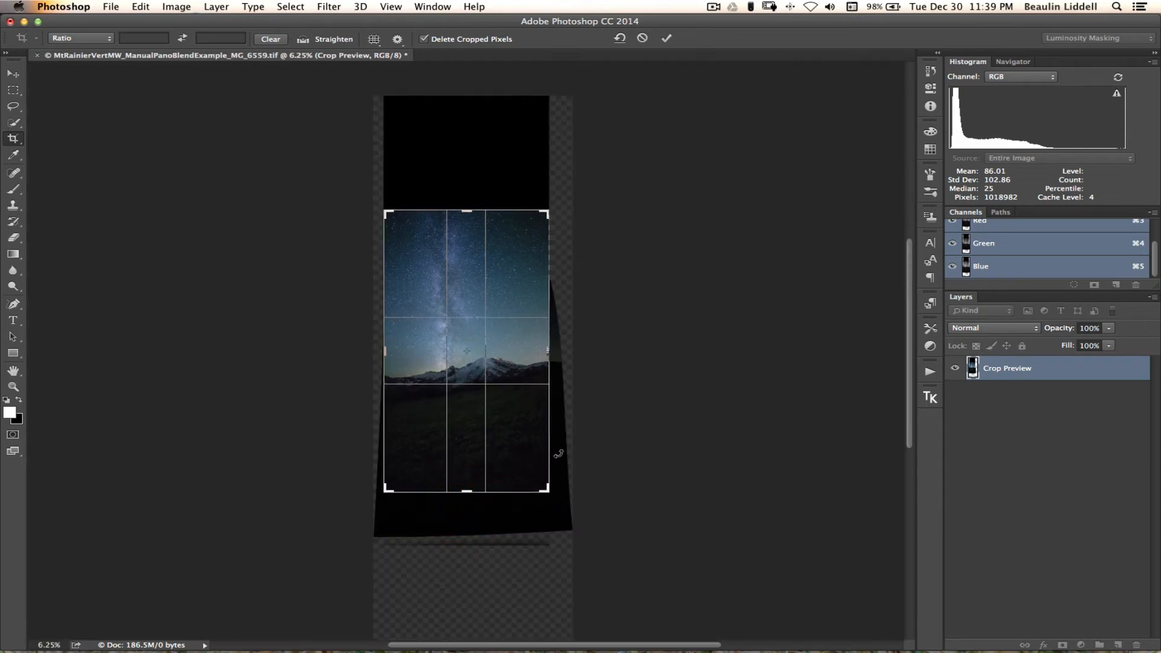
{"action": "key", "text": "Return"}
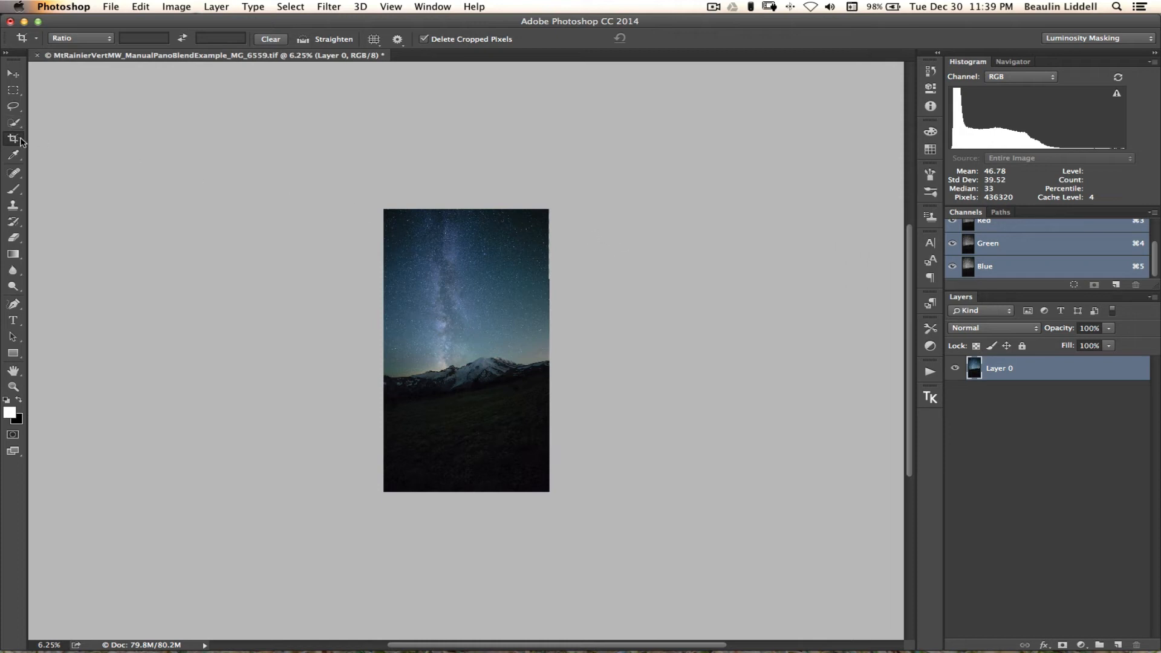
Crop a thin sliver off the right edge of the merged panorama.
{"action": "left_click", "coordinate": [23, 140]}
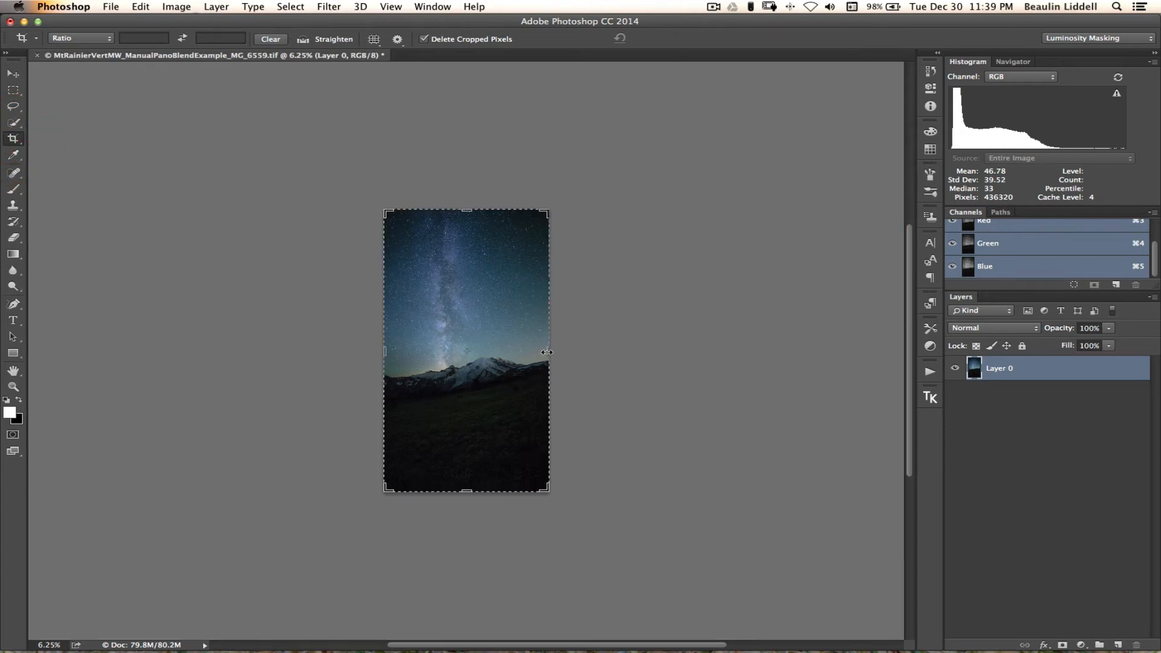
{"action": "left_click_drag", "start_coordinate": [546, 351], "coordinate": [548, 349]}
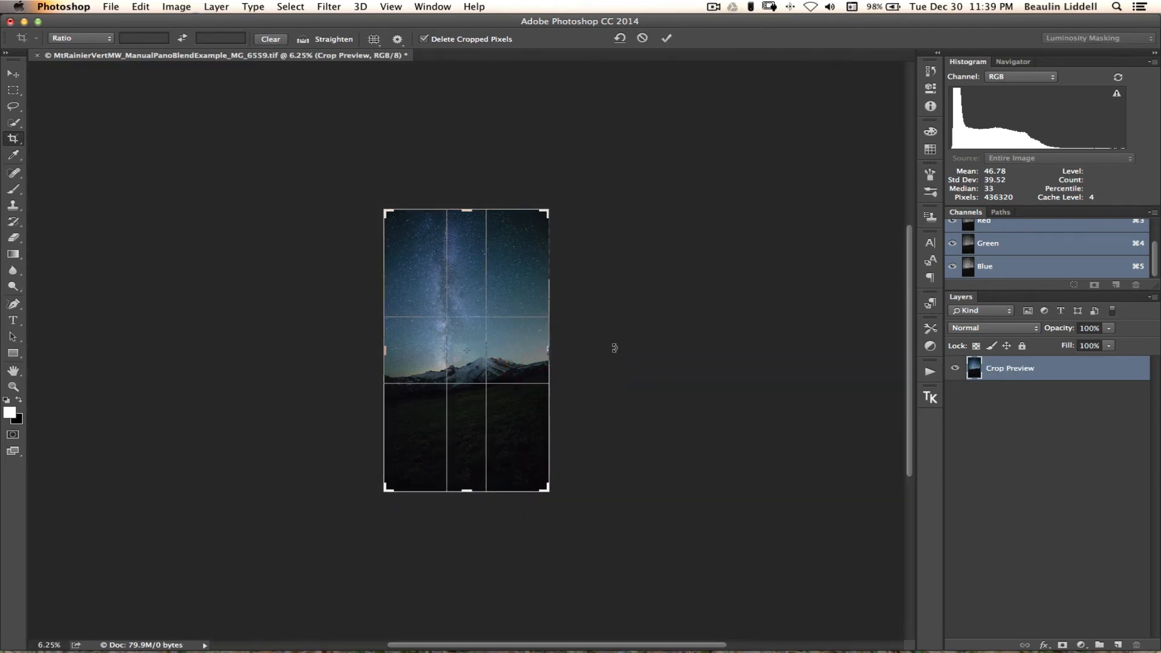
{"action": "key", "text": "Return"}
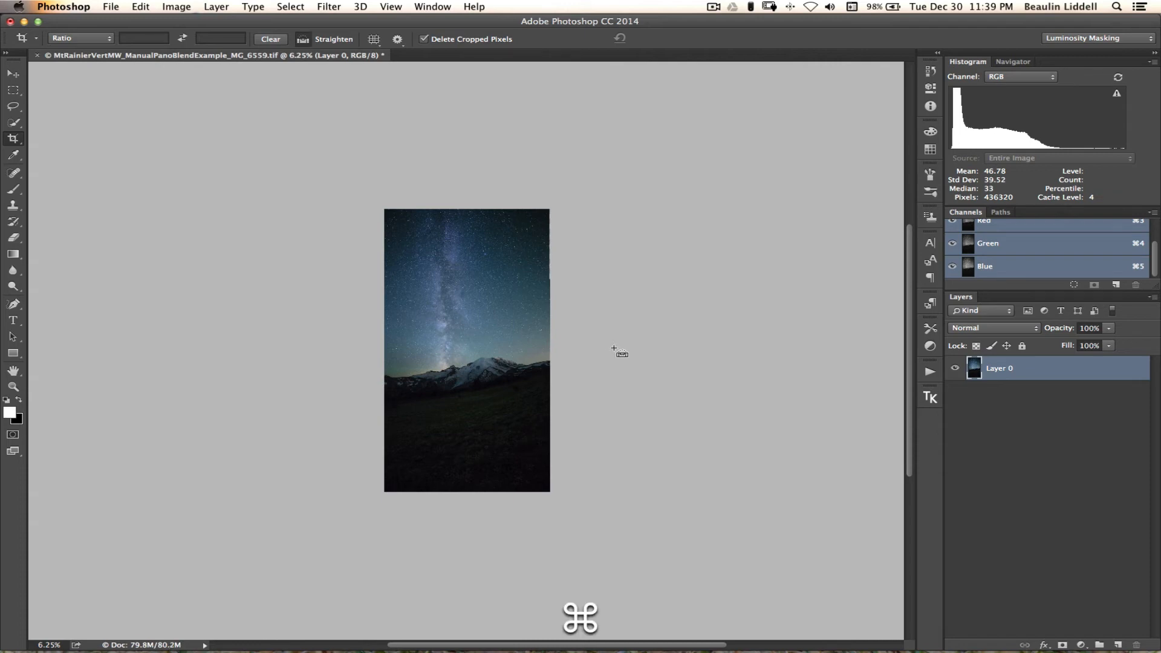
{"action": "key", "text": "super+0"}
{"action": "key", "text": "super+minus"}
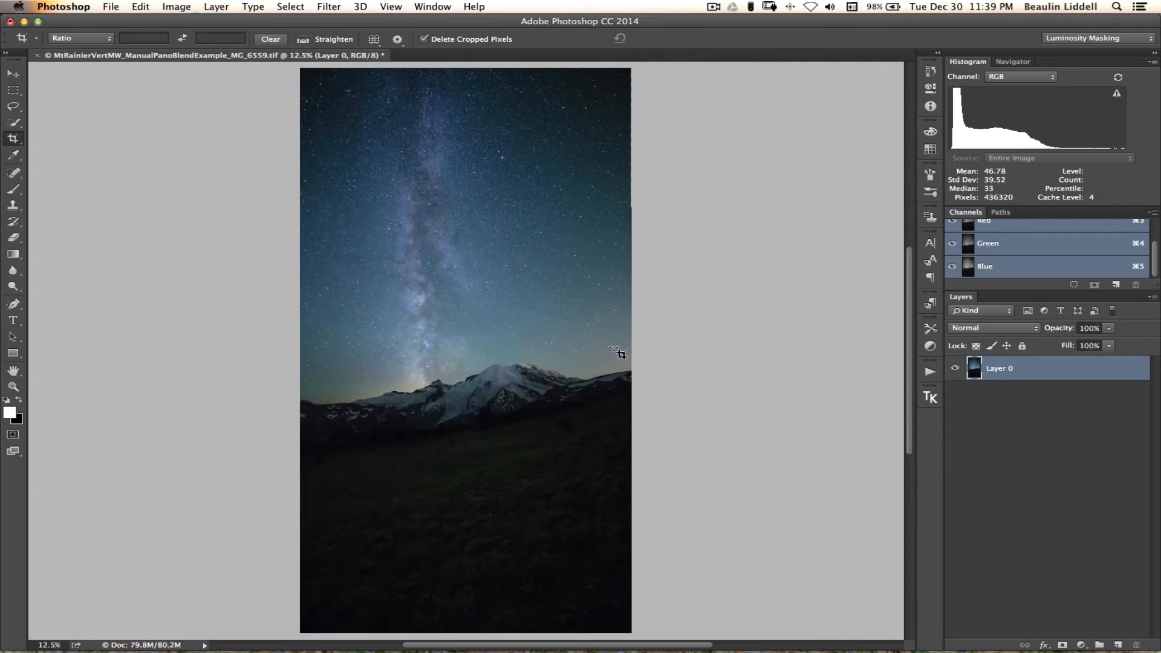